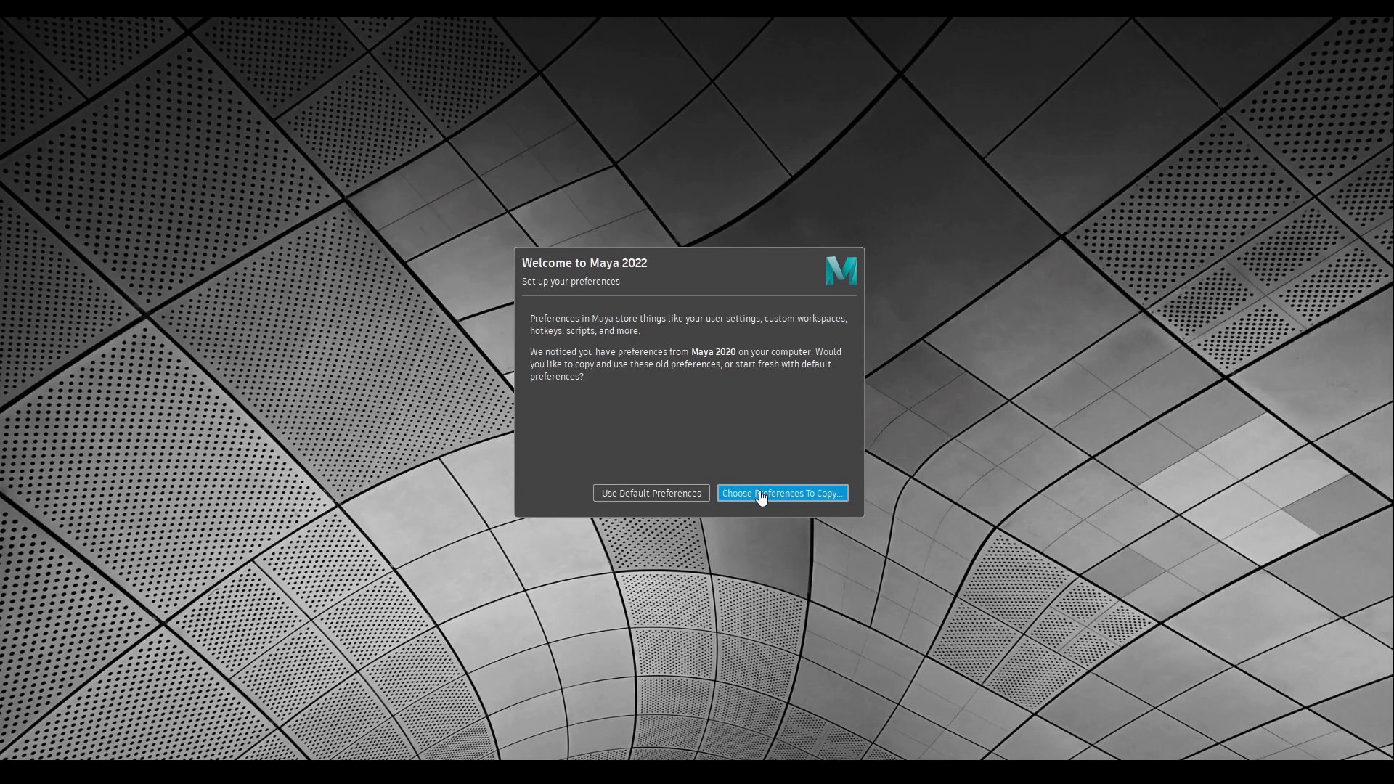
left_click(785, 498)
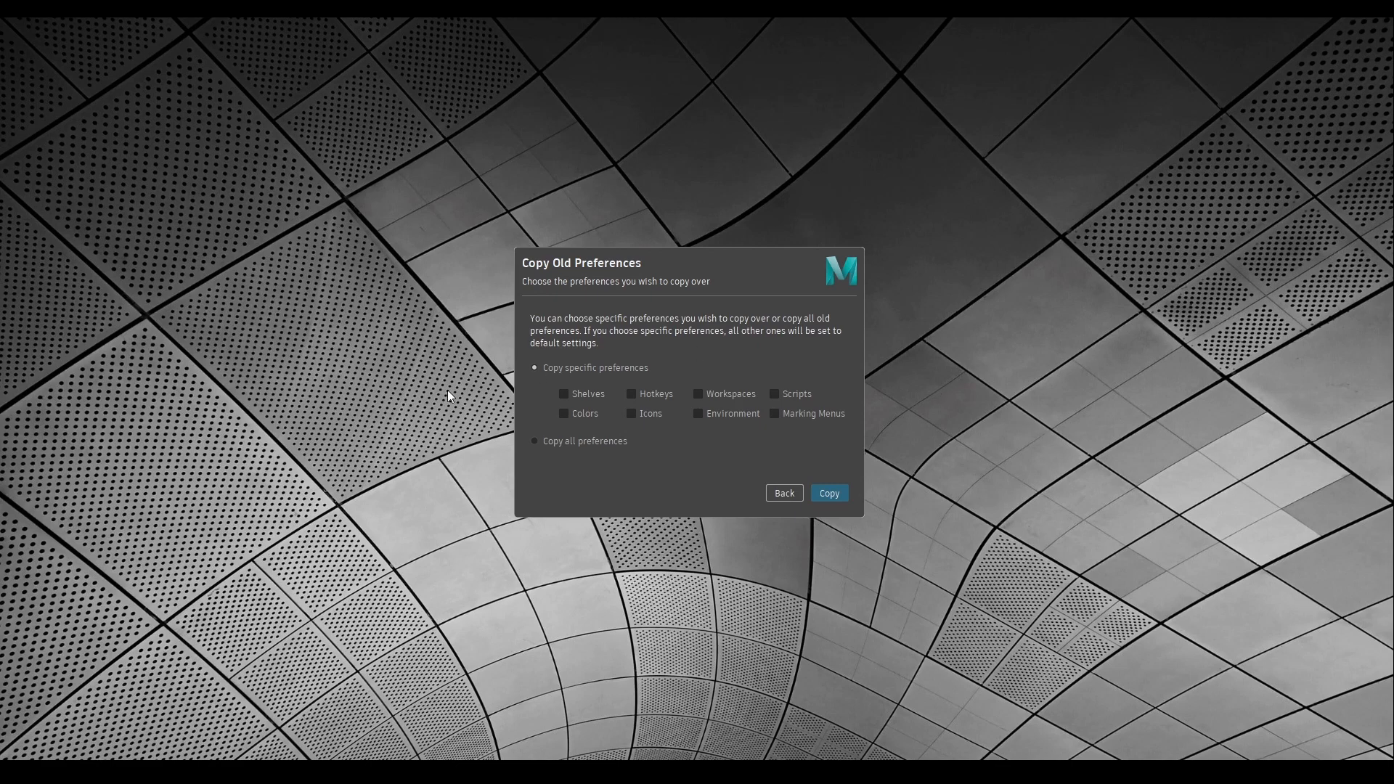
left_click(559, 443)
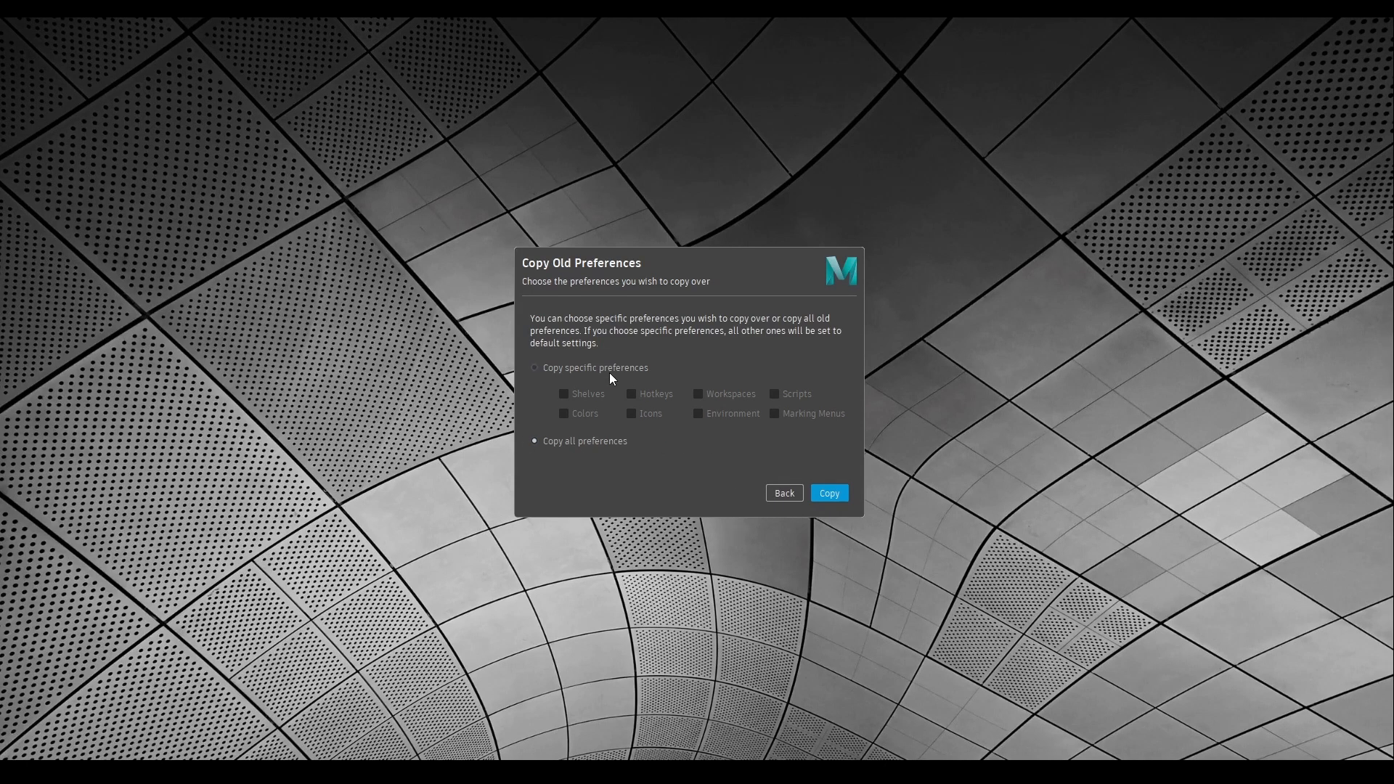
left_click(560, 372)
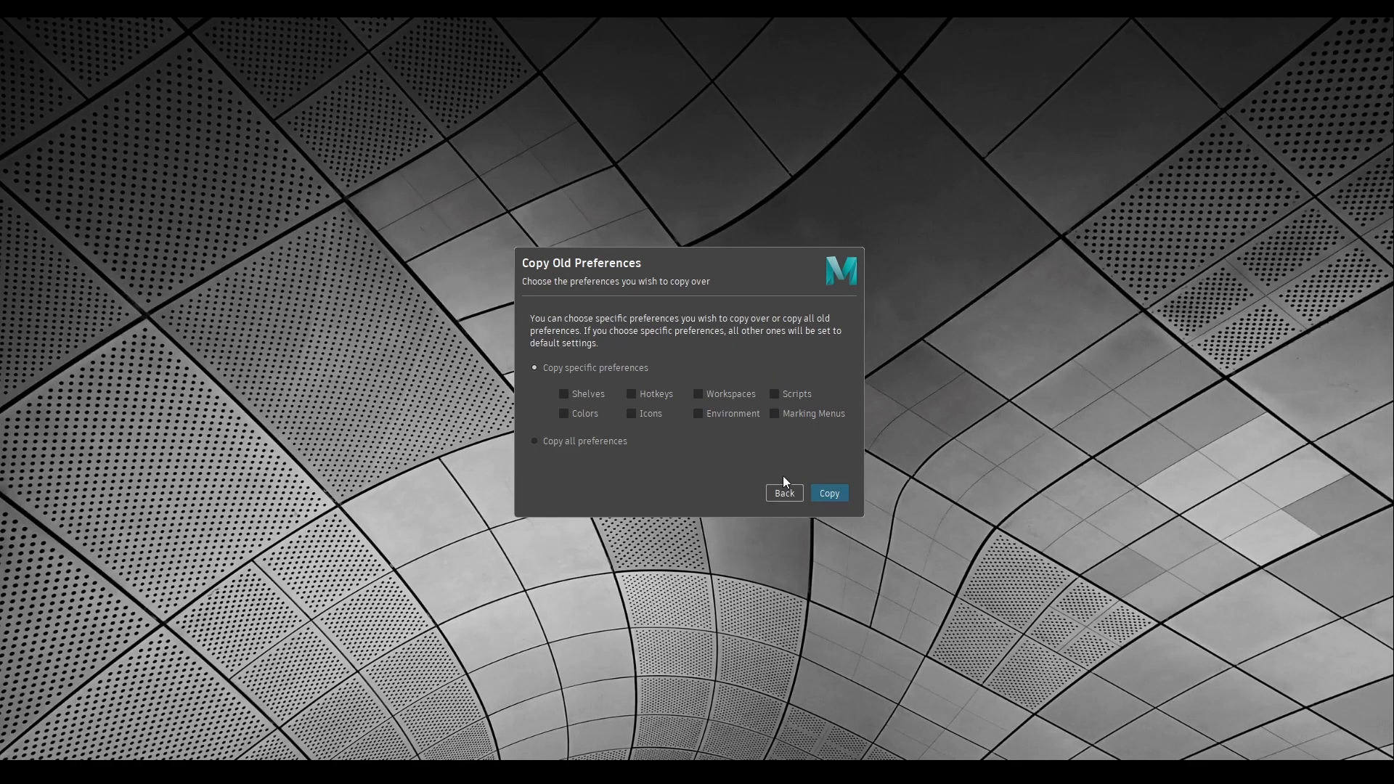
left_click(786, 494)
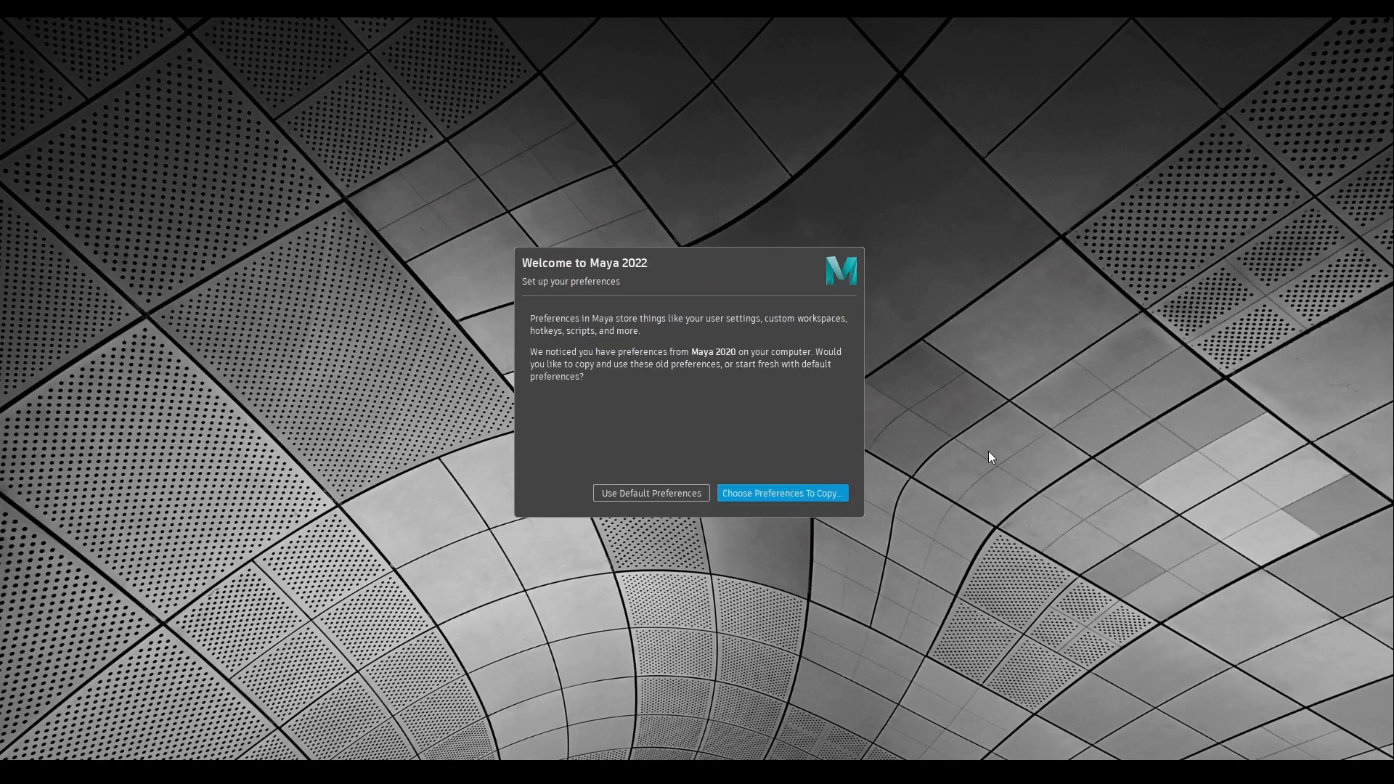
Step: Start with the default preferences and stop the What's New highlight settings dialog from showing at startup
left_click(649, 498)
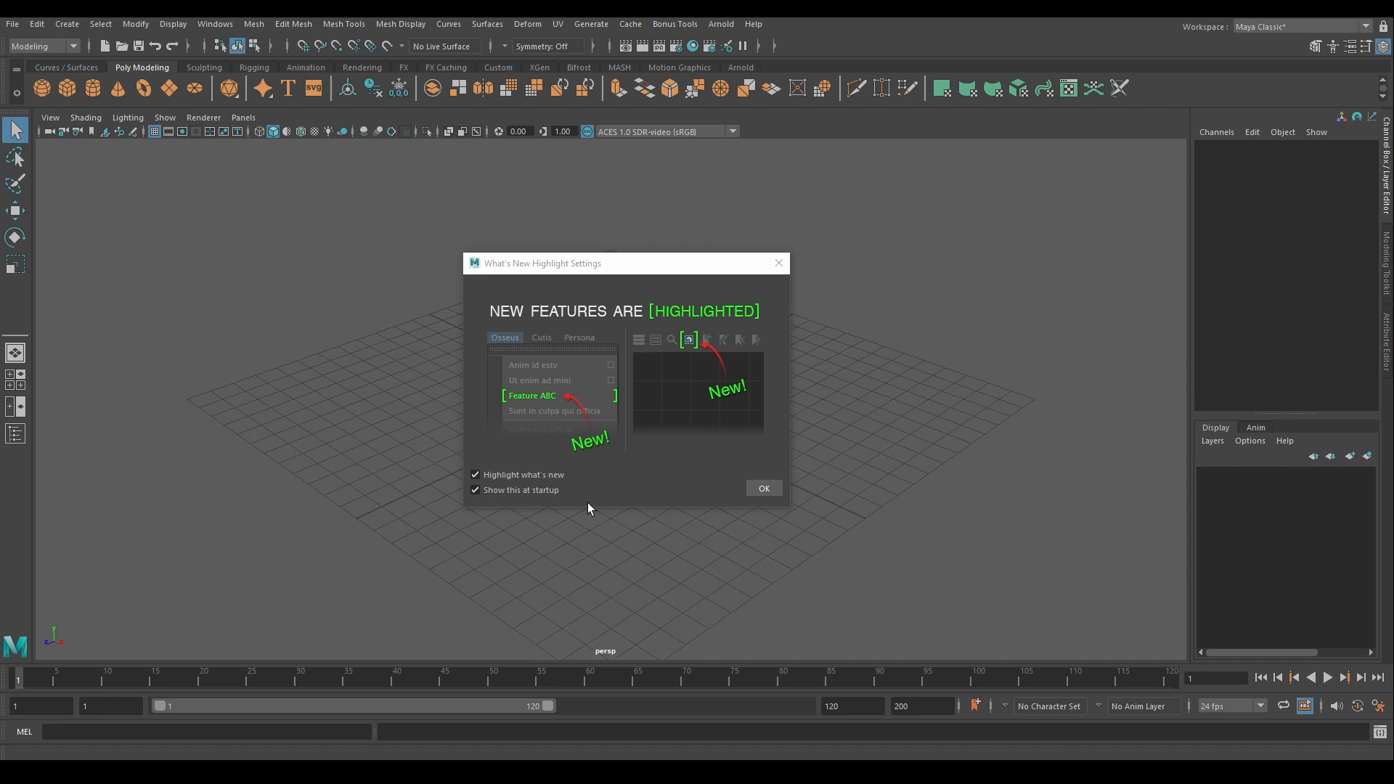
left_click(476, 490)
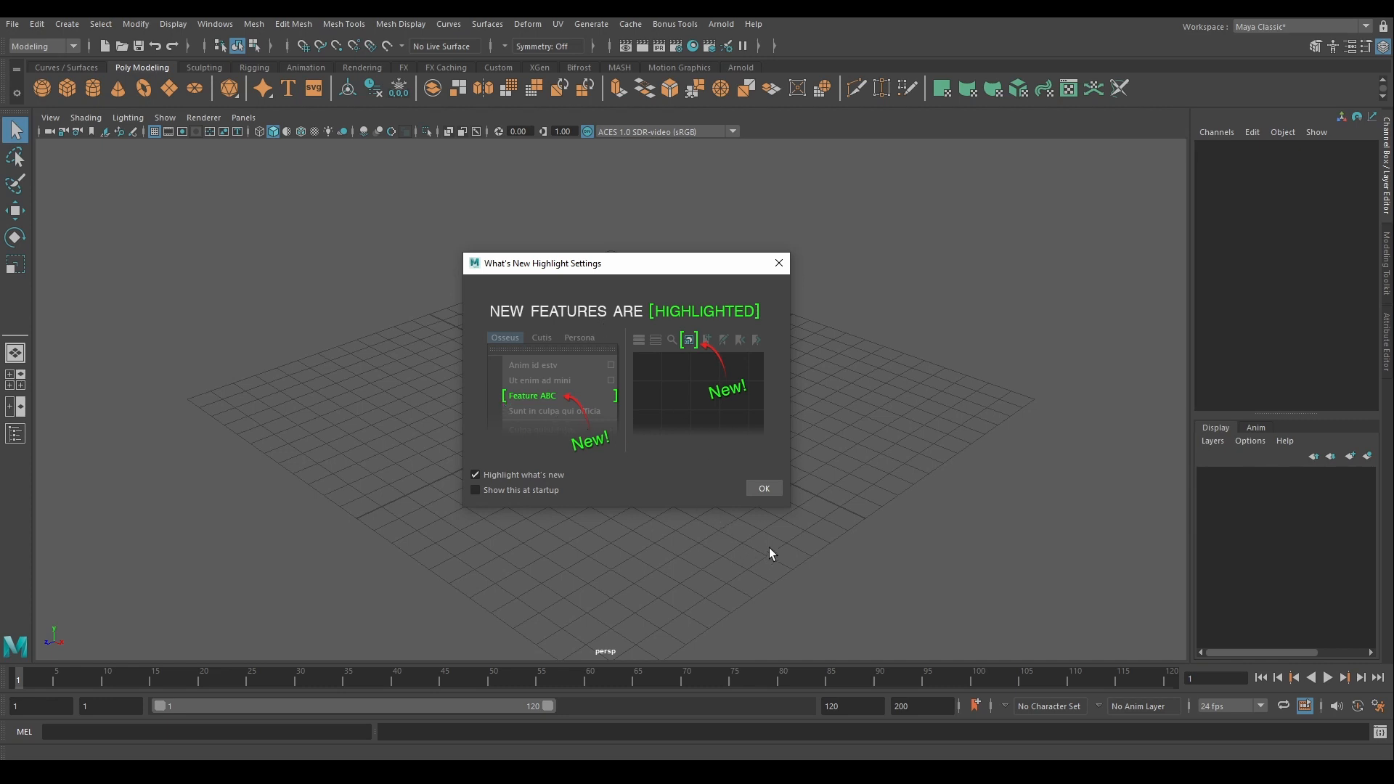
left_click(761, 490)
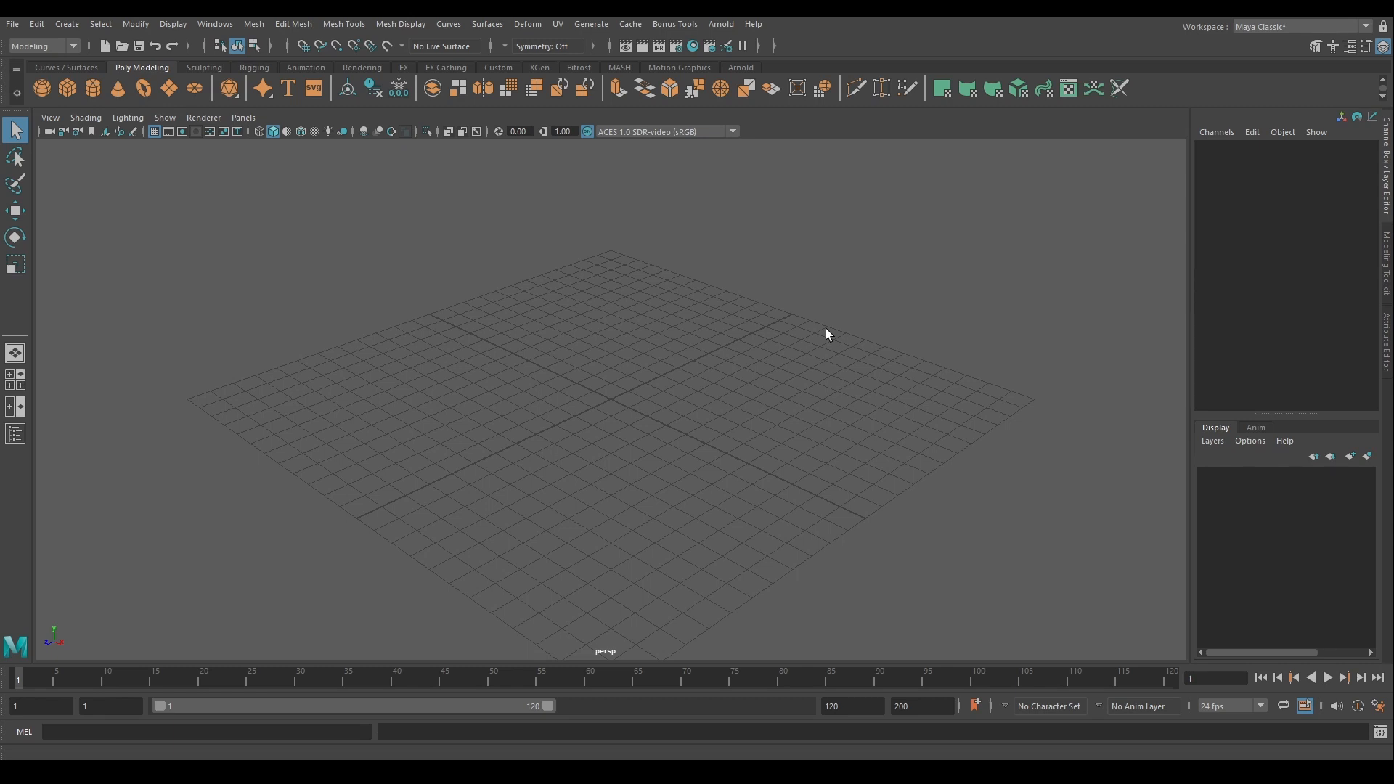
Step: Switch to File Explorer, widen the Type column and open the prefs folder inside maya 2022
left_click(276, 773)
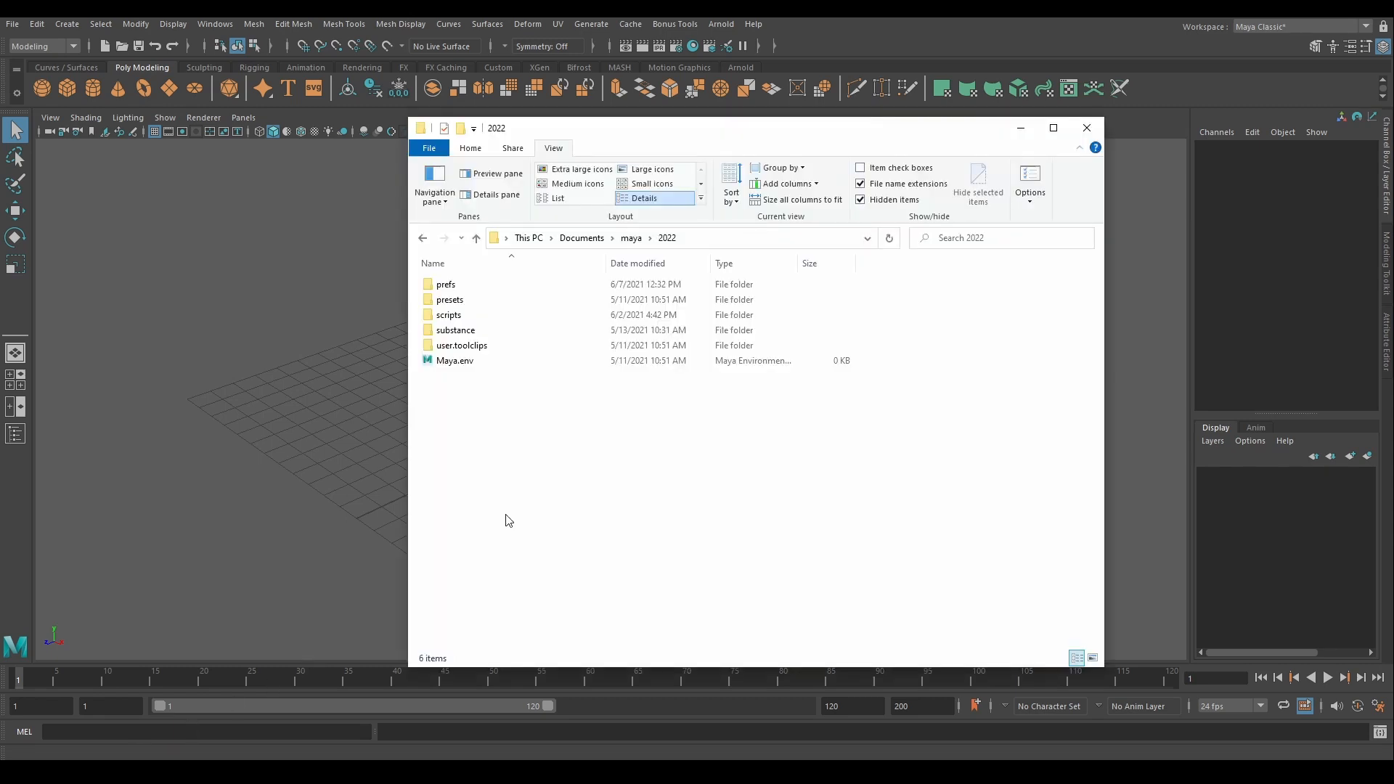
left_click_drag(797, 267, 863, 269)
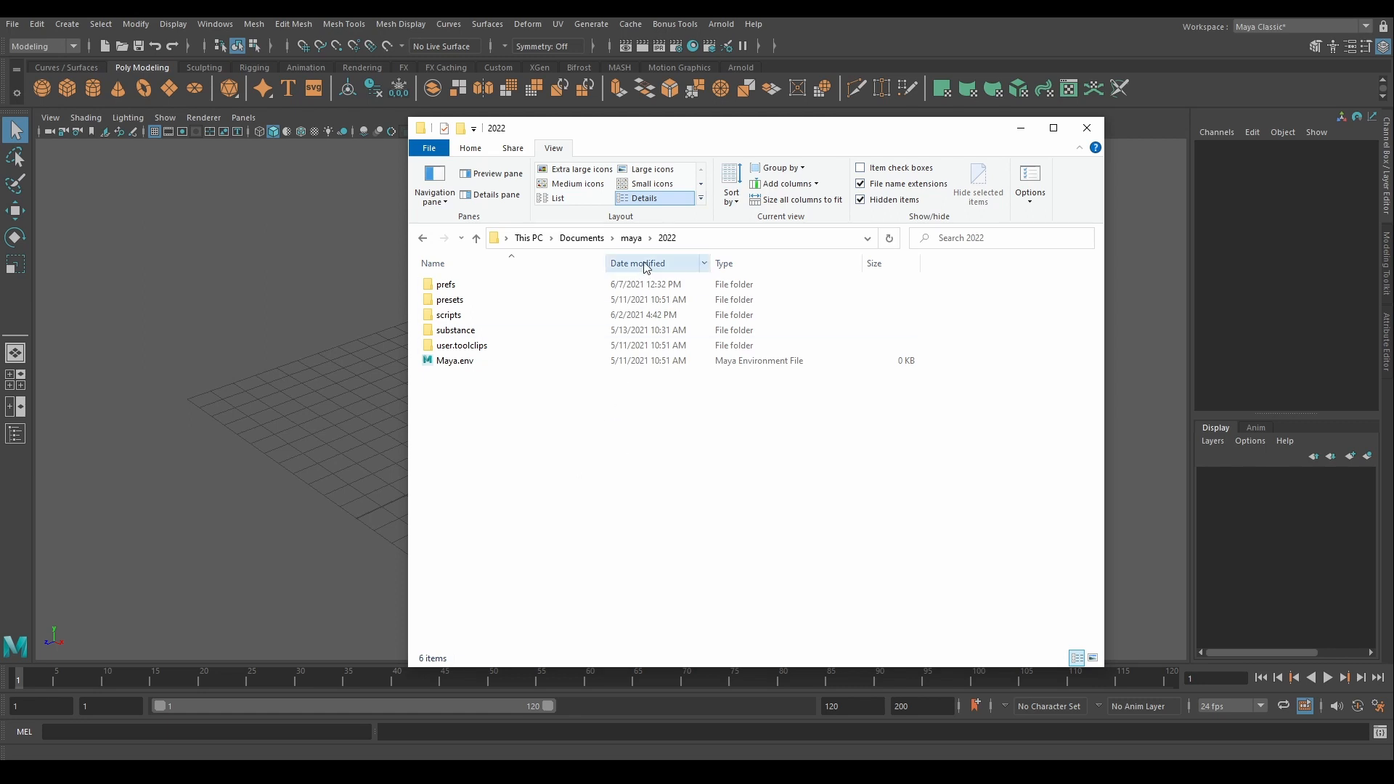
left_click(448, 288)
double_click(448, 288)
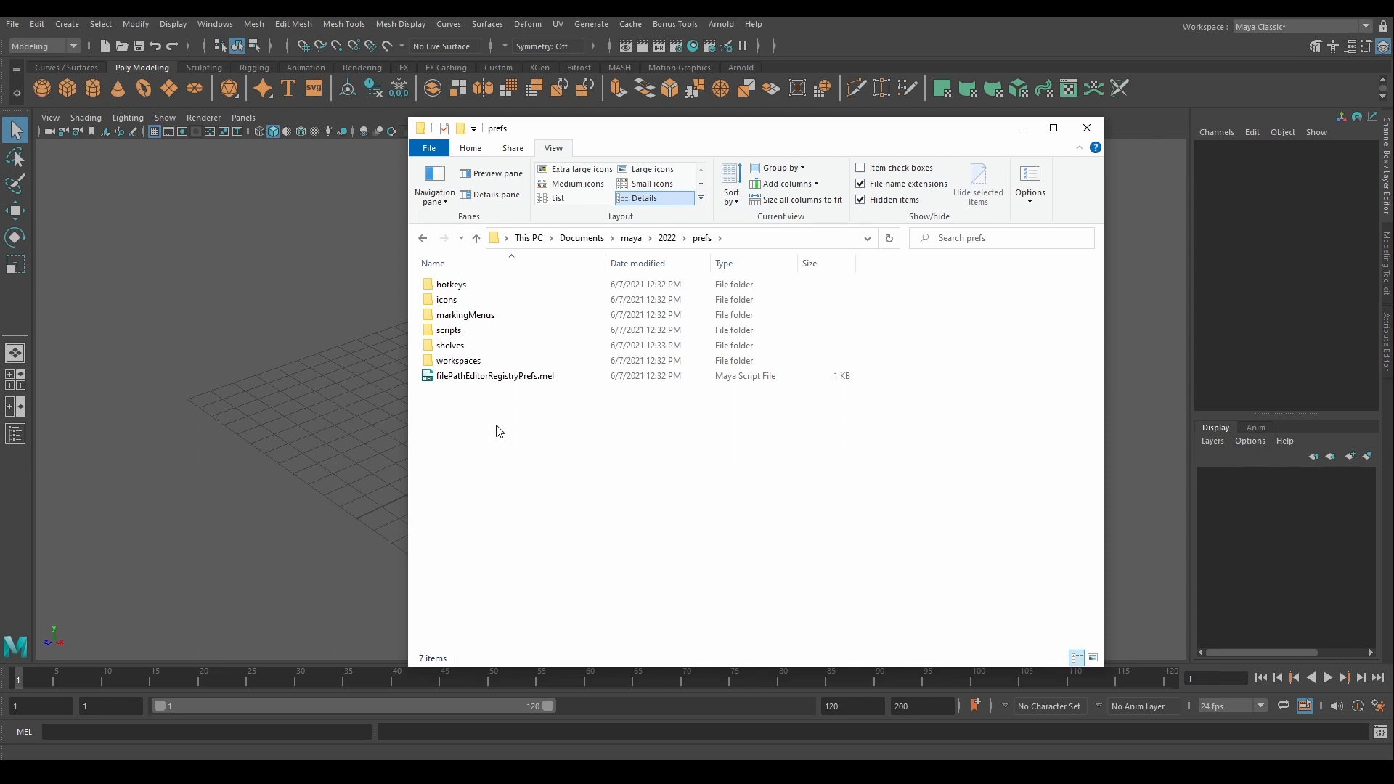
Step: Save the current preferences in Maya and return to the prefs folder in File Explorer
left_click(11, 24)
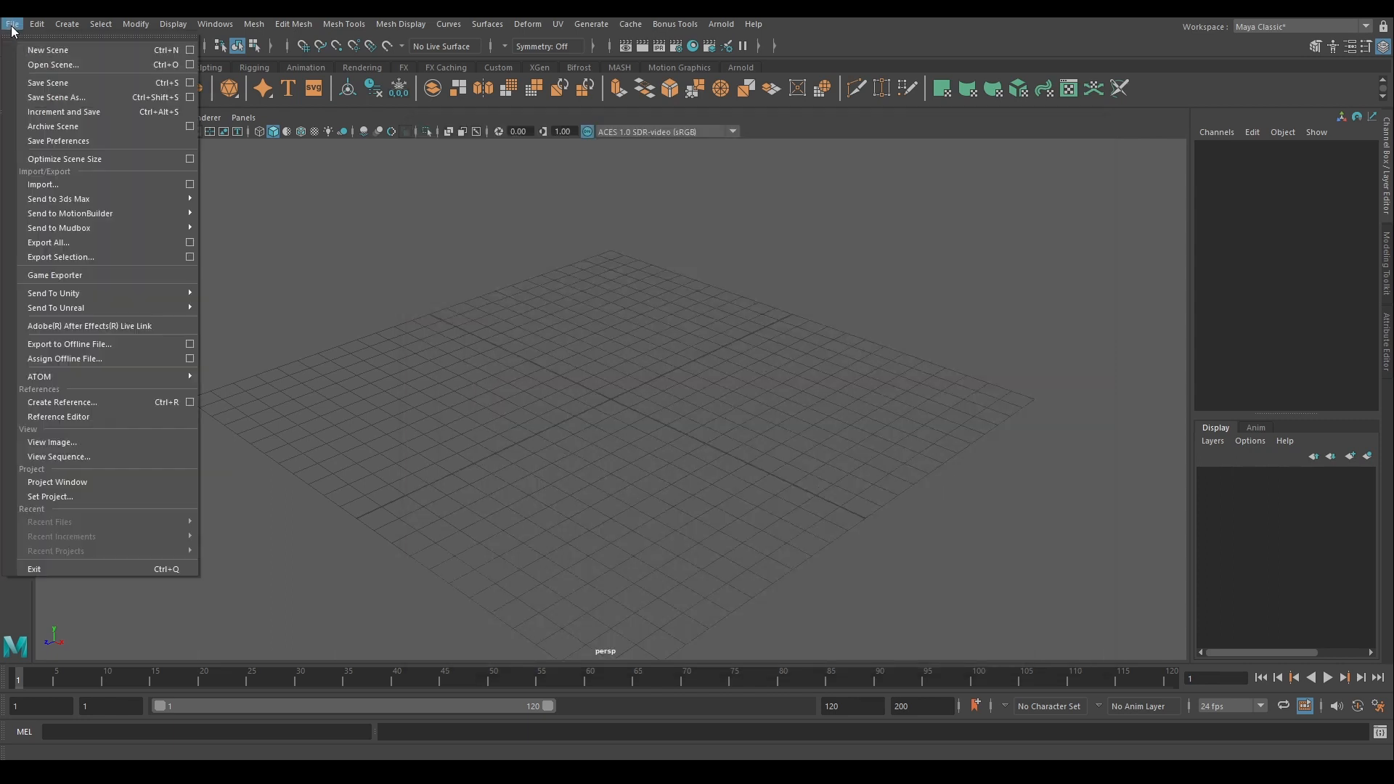
left_click(68, 137)
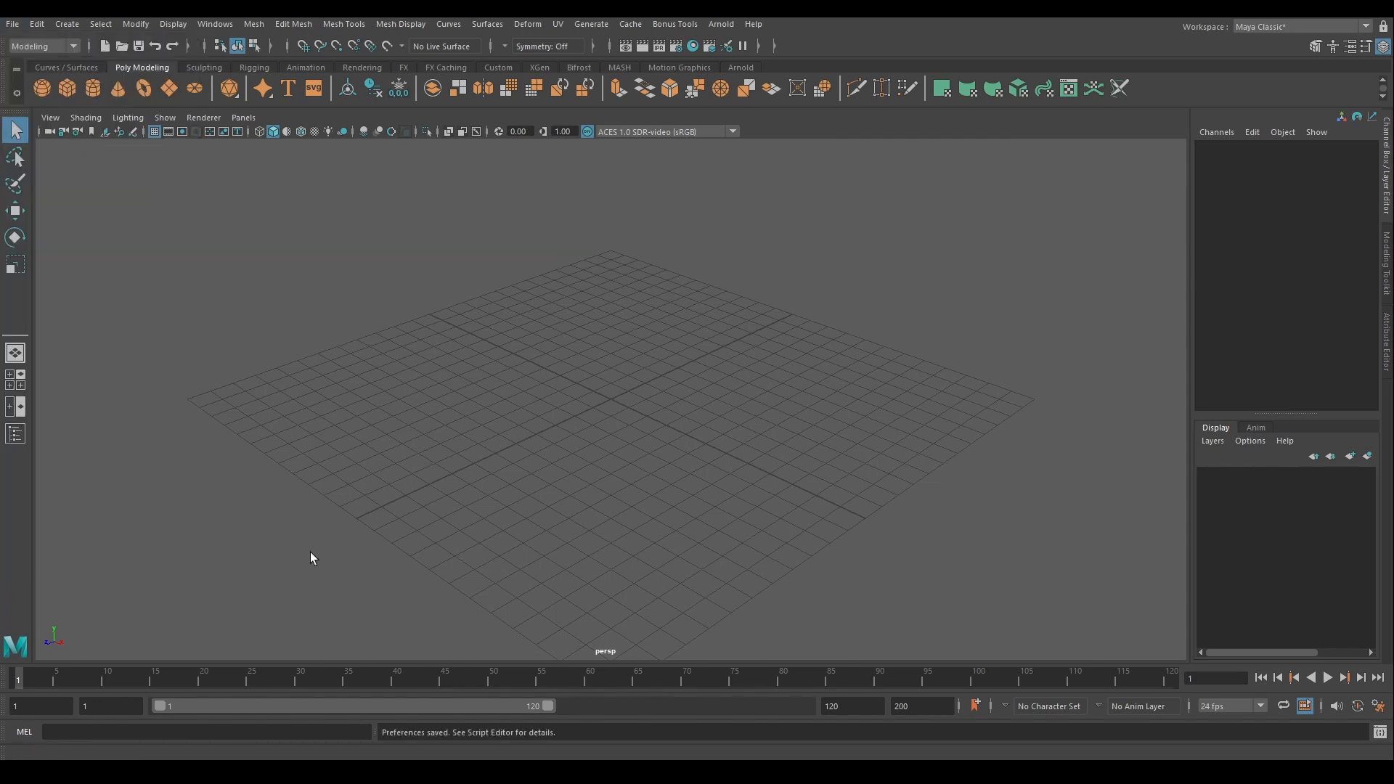
left_click(435, 772)
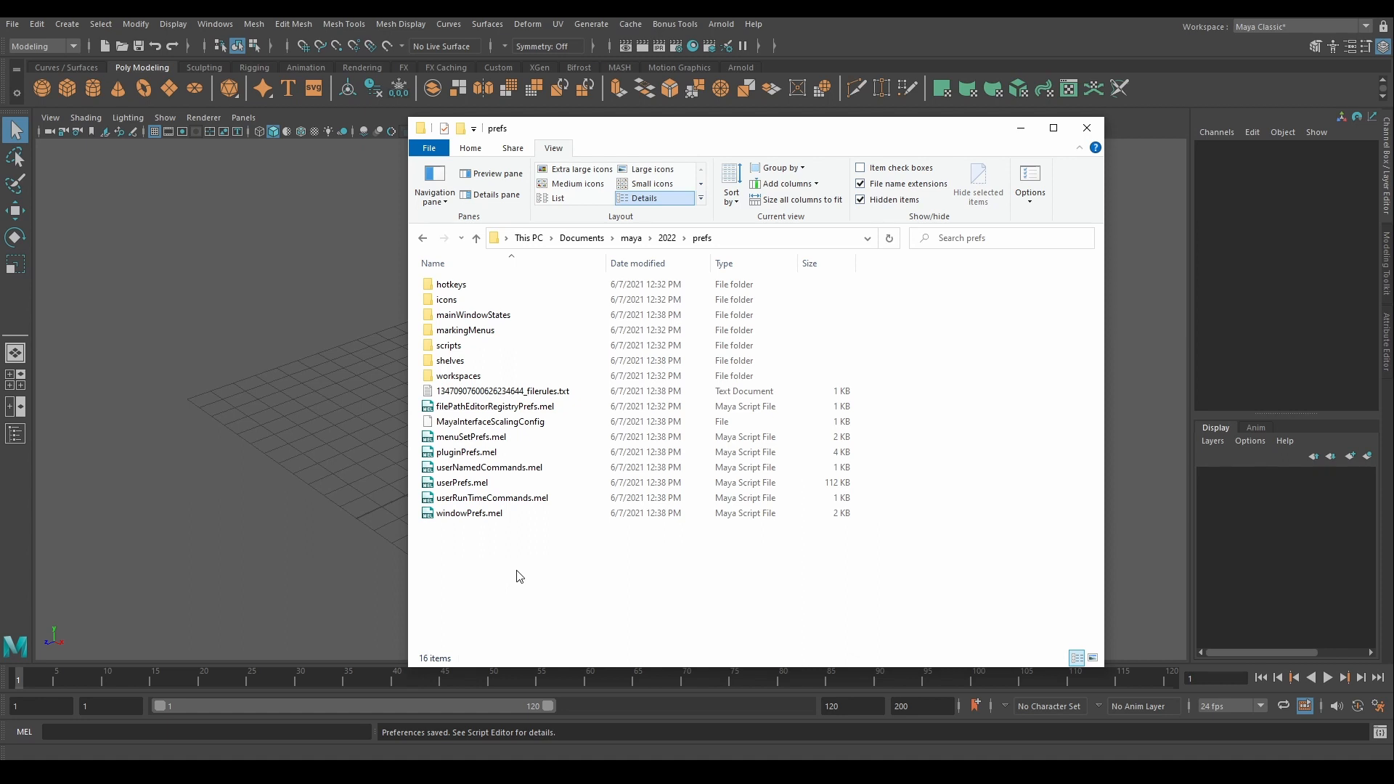
Step: View userPrefs.mel in Sublime Text, read through its preference entries and close the file
right_click(456, 484)
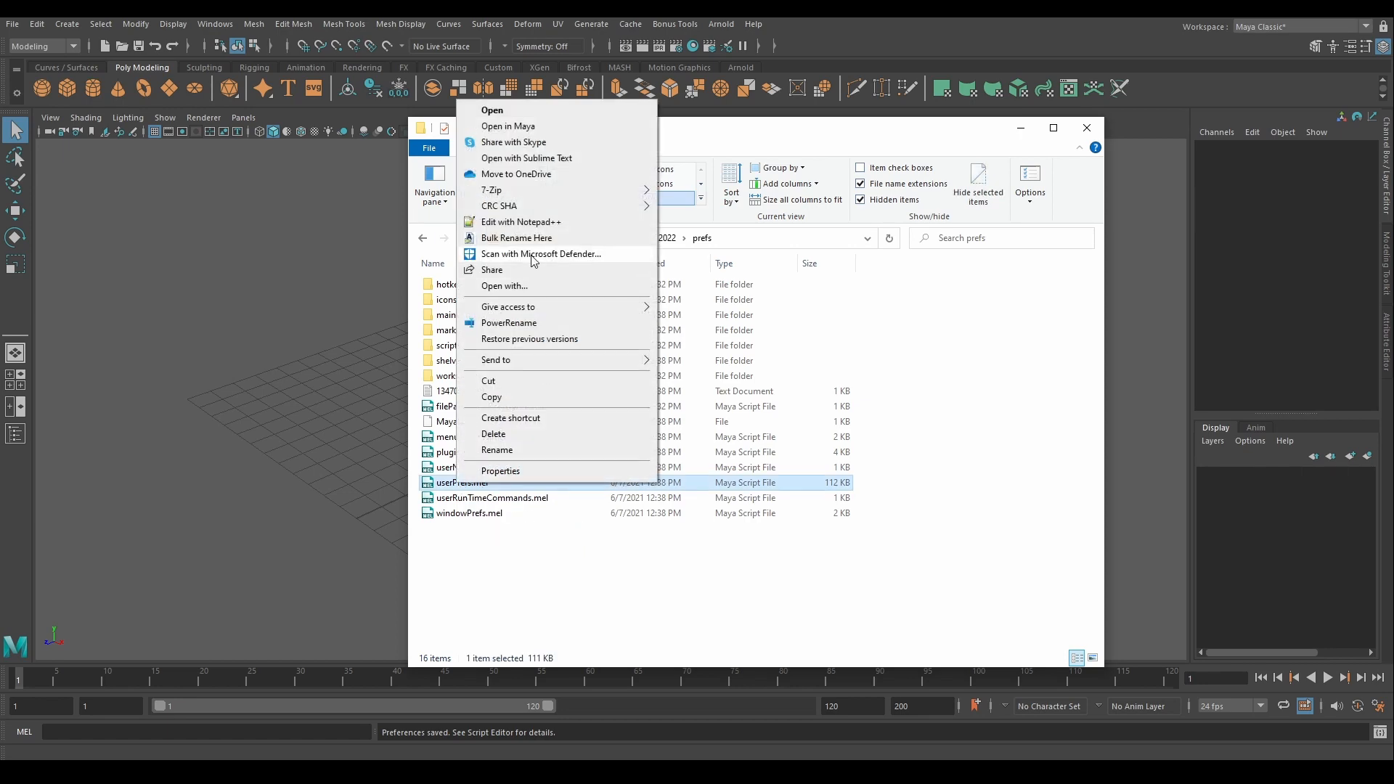
left_click(544, 159)
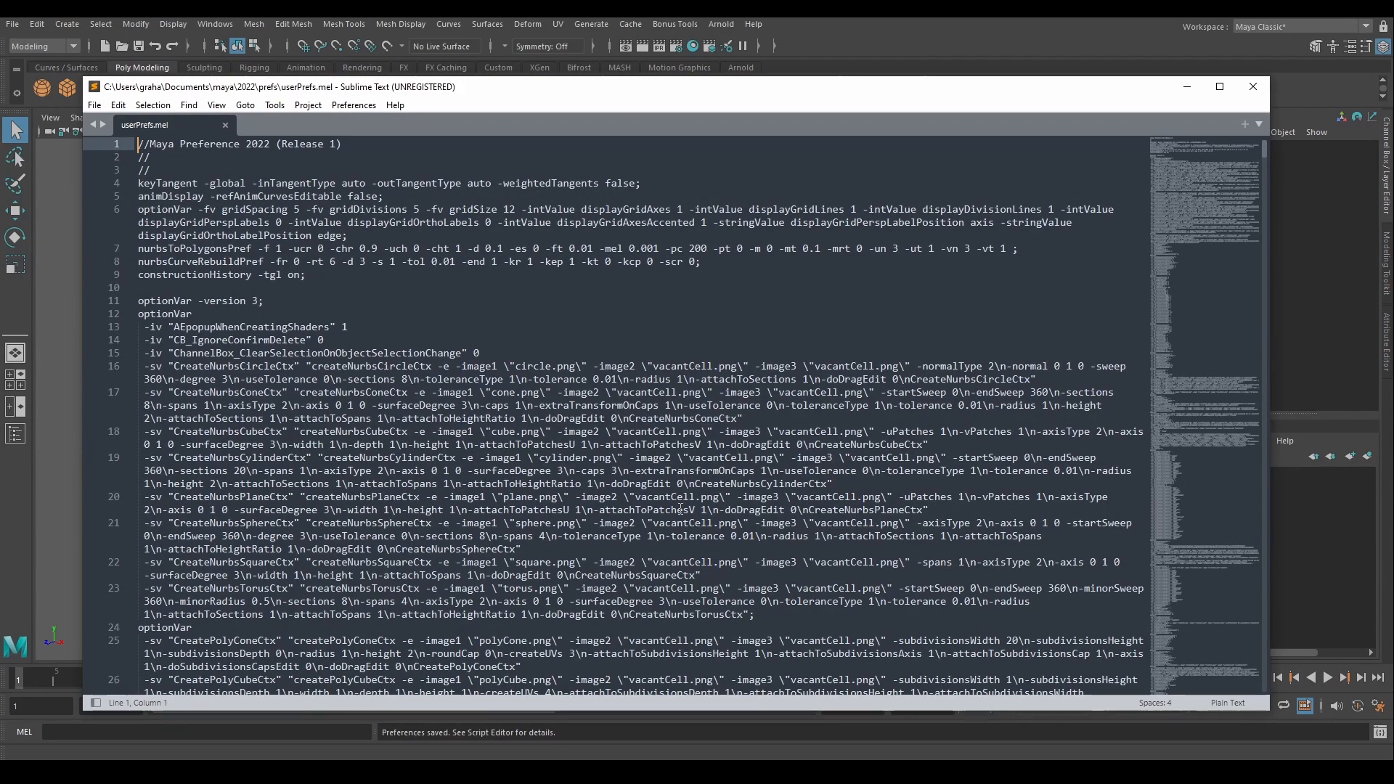
scroll(600, 500, "down", 13)
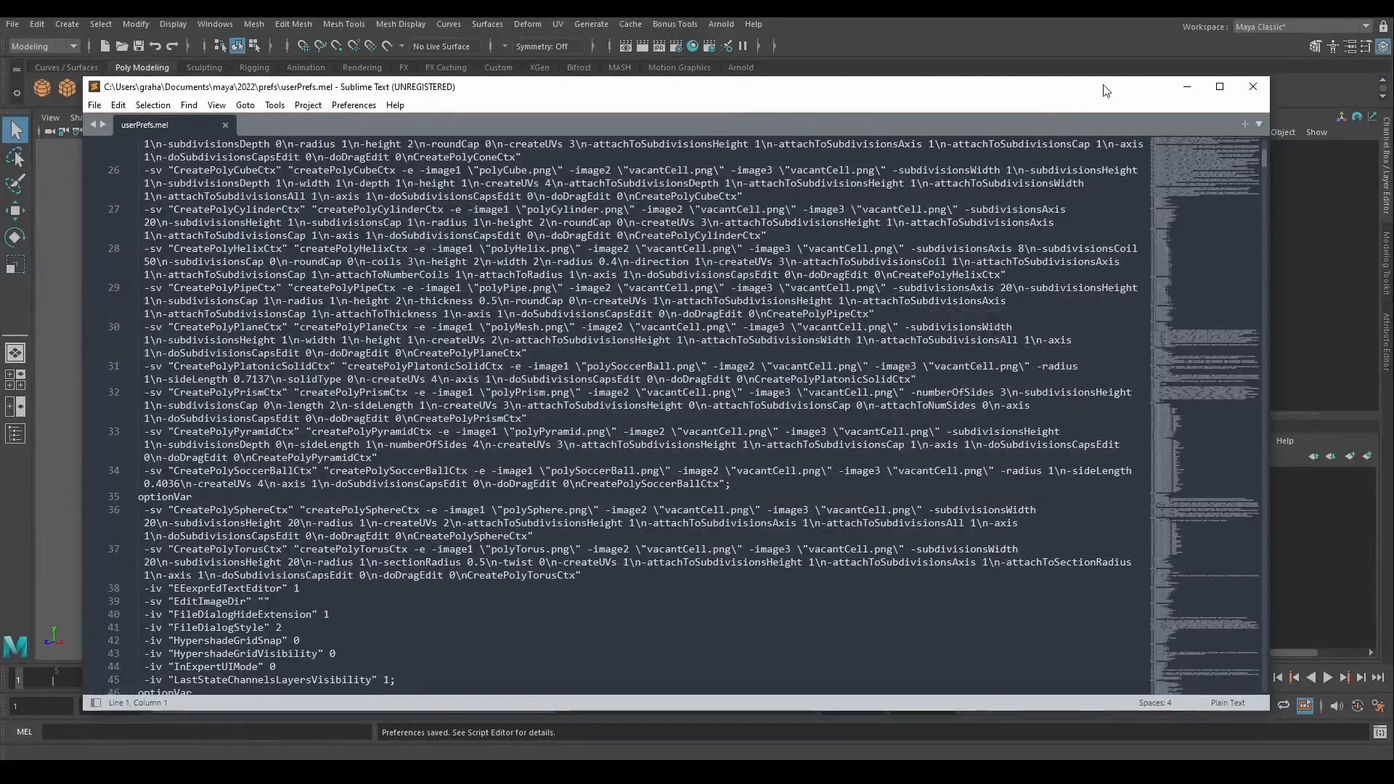
left_click(1251, 91)
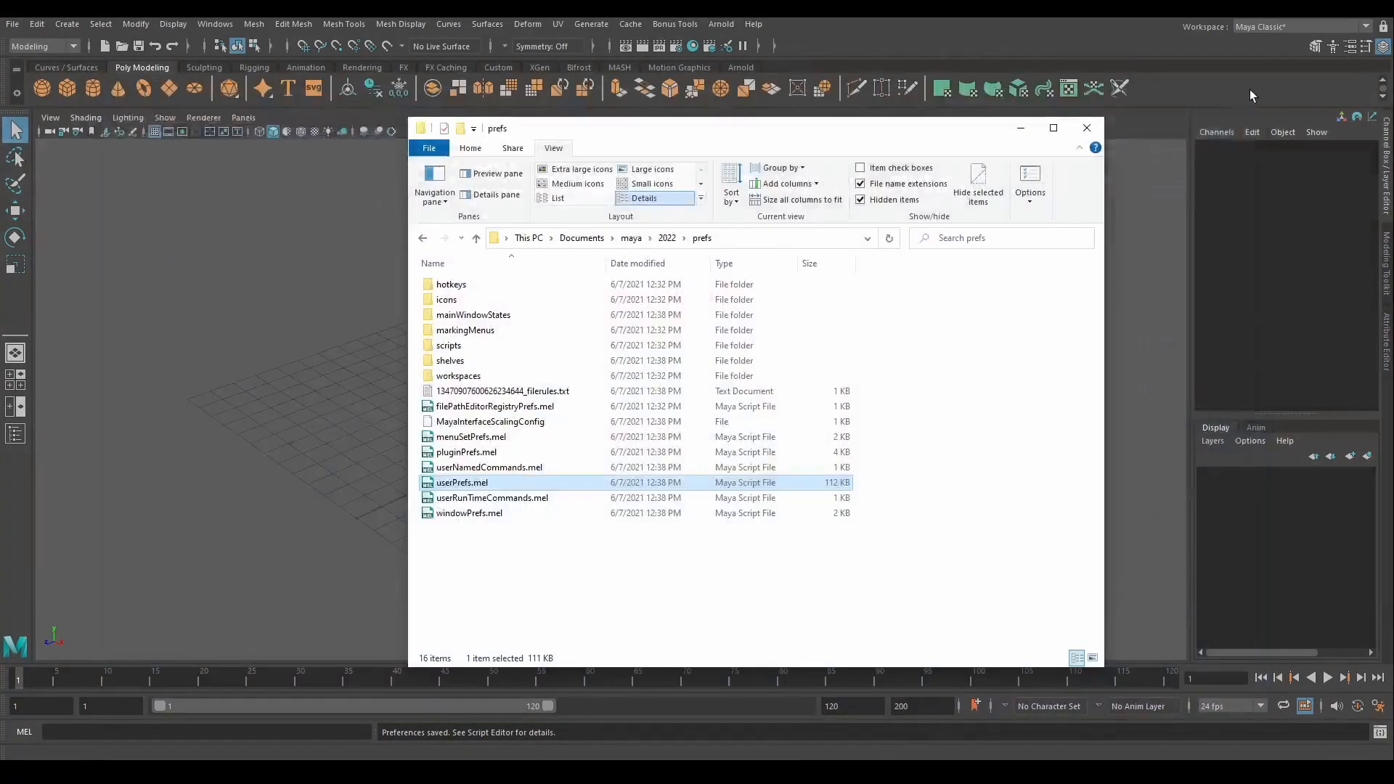
left_click(558, 555)
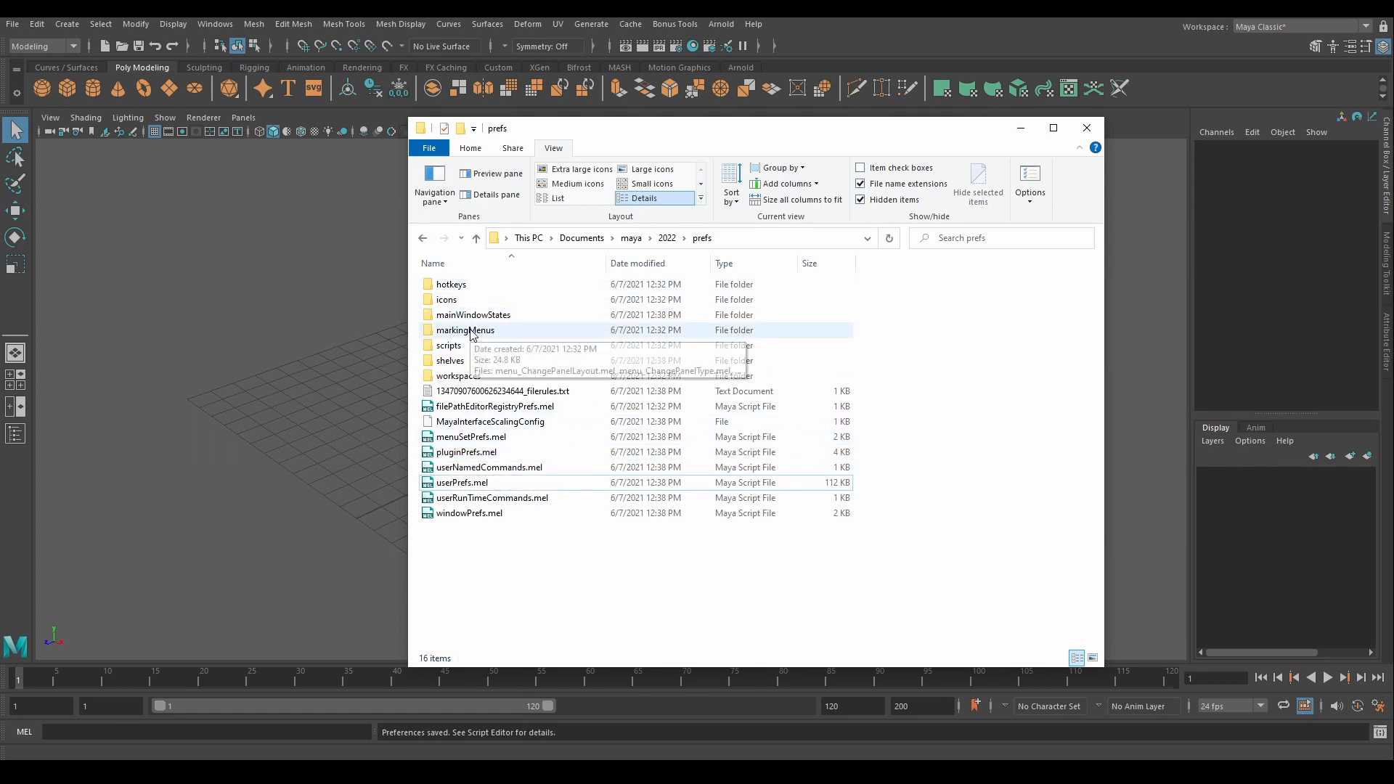
Step: Duplicate the prefs folder inside the 2022 folder
left_click(666, 238)
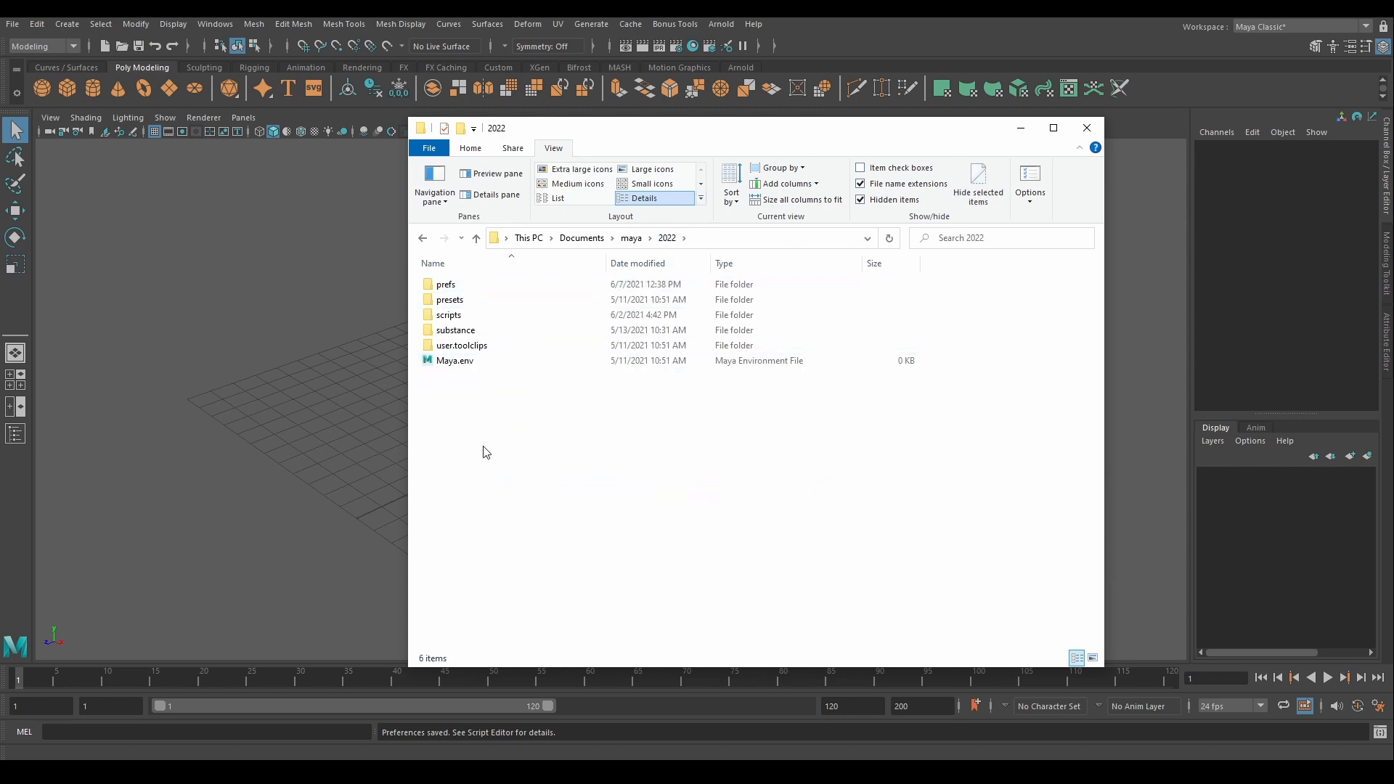
left_click_drag(445, 284, 546, 565)
right_click_drag(546, 564, 538, 565)
left_click(598, 616)
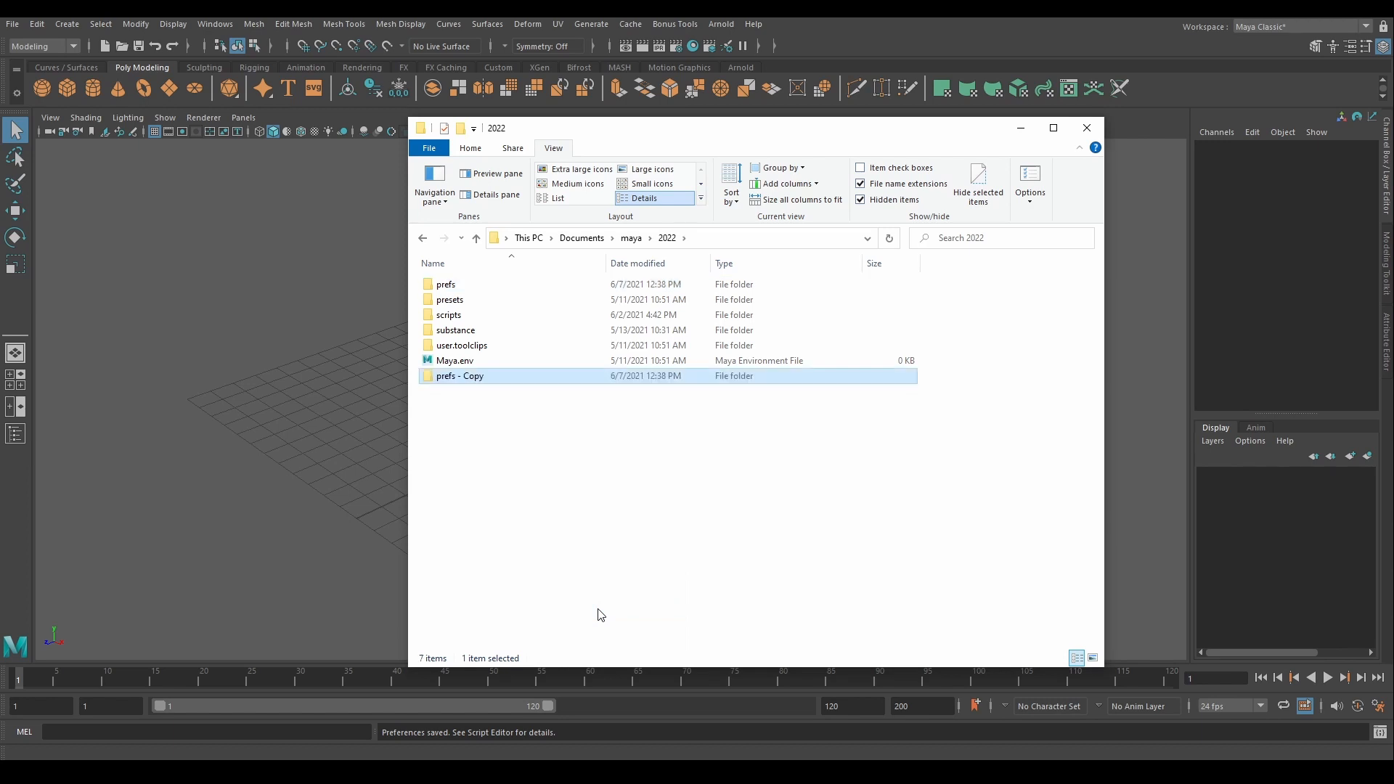
Step: Rename the duplicated prefs folder as "__prefs_ first_boot"
right_click(440, 382)
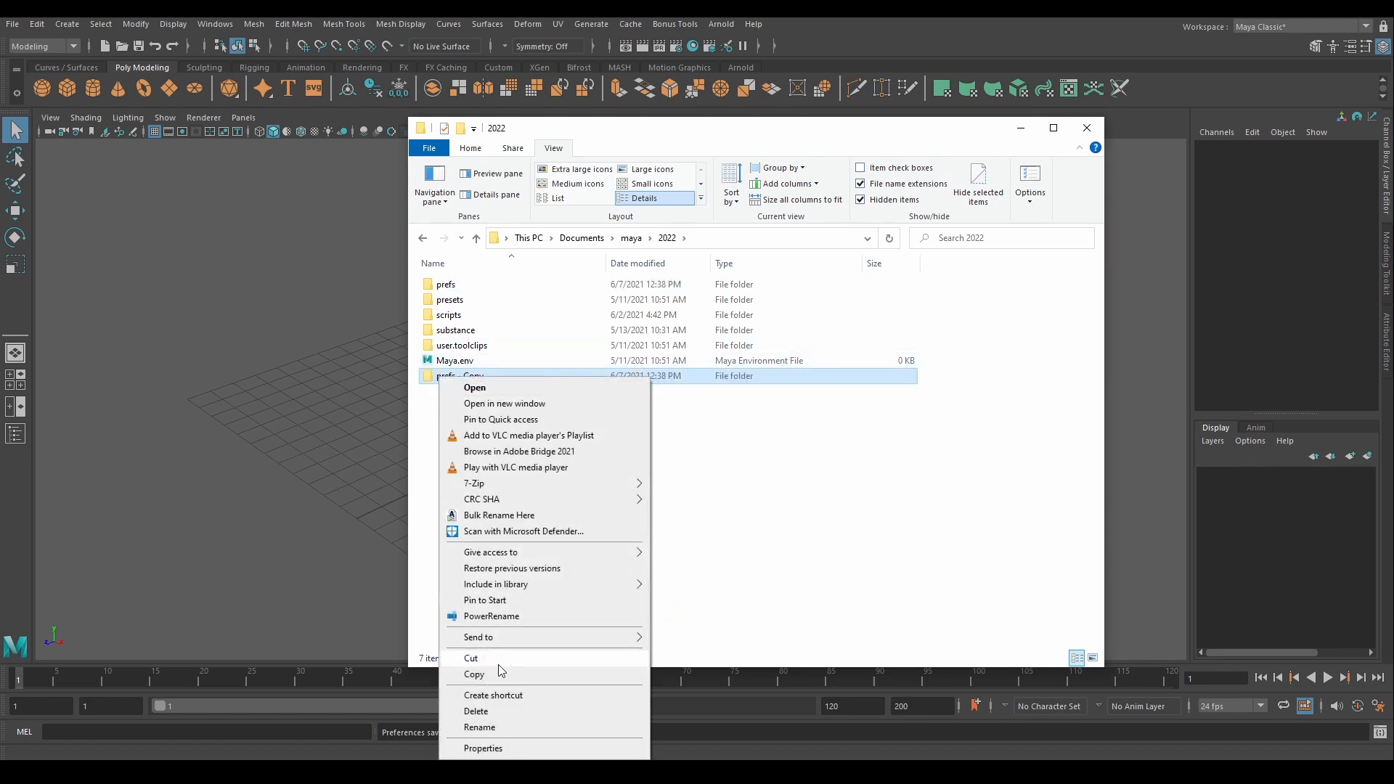
left_click(491, 730)
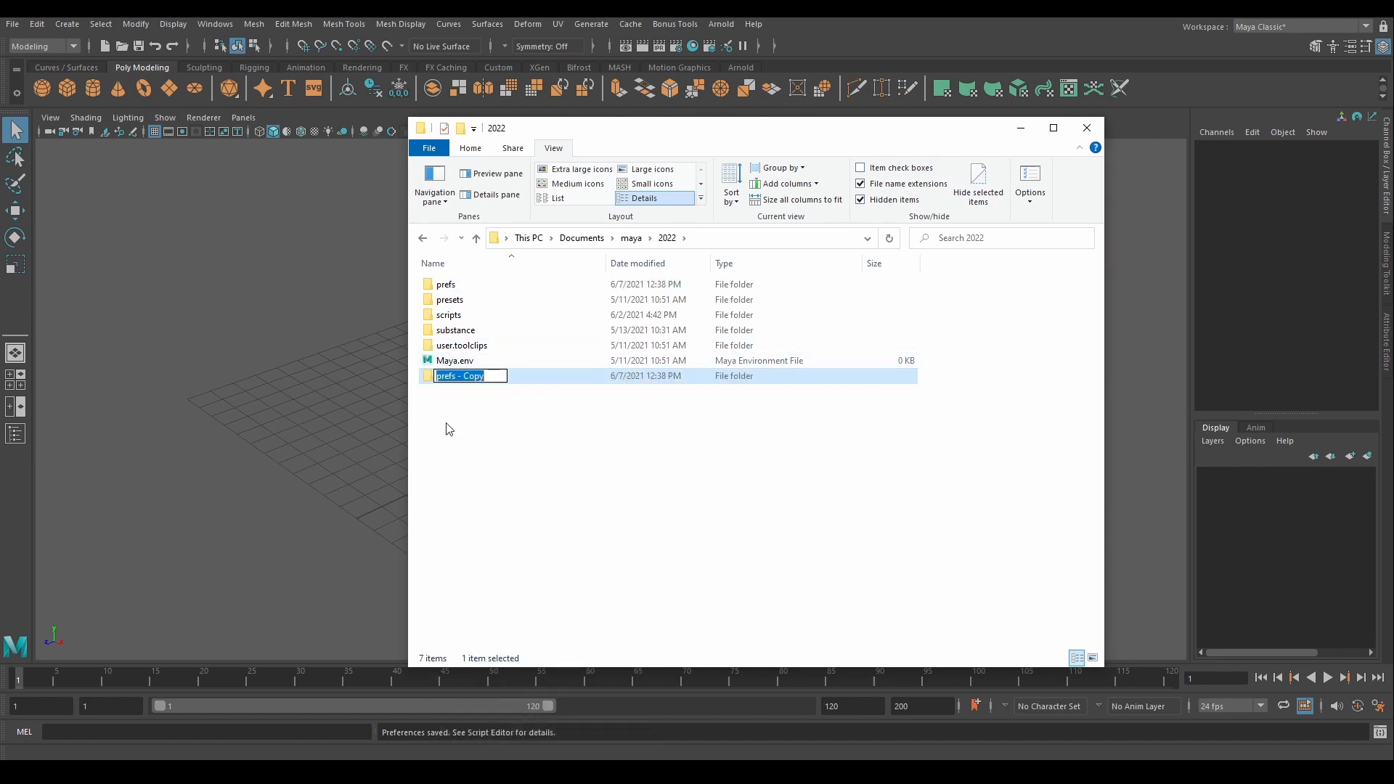
left_click(451, 378)
type("__")
key("End")
key("BackSpace")
key("BackSpace")
key("BackSpace")
key("BackSpace")
key("BackSpace")
key("BackSpace")
key("BackSpace")
type("_first_boot")
left_click(479, 431)
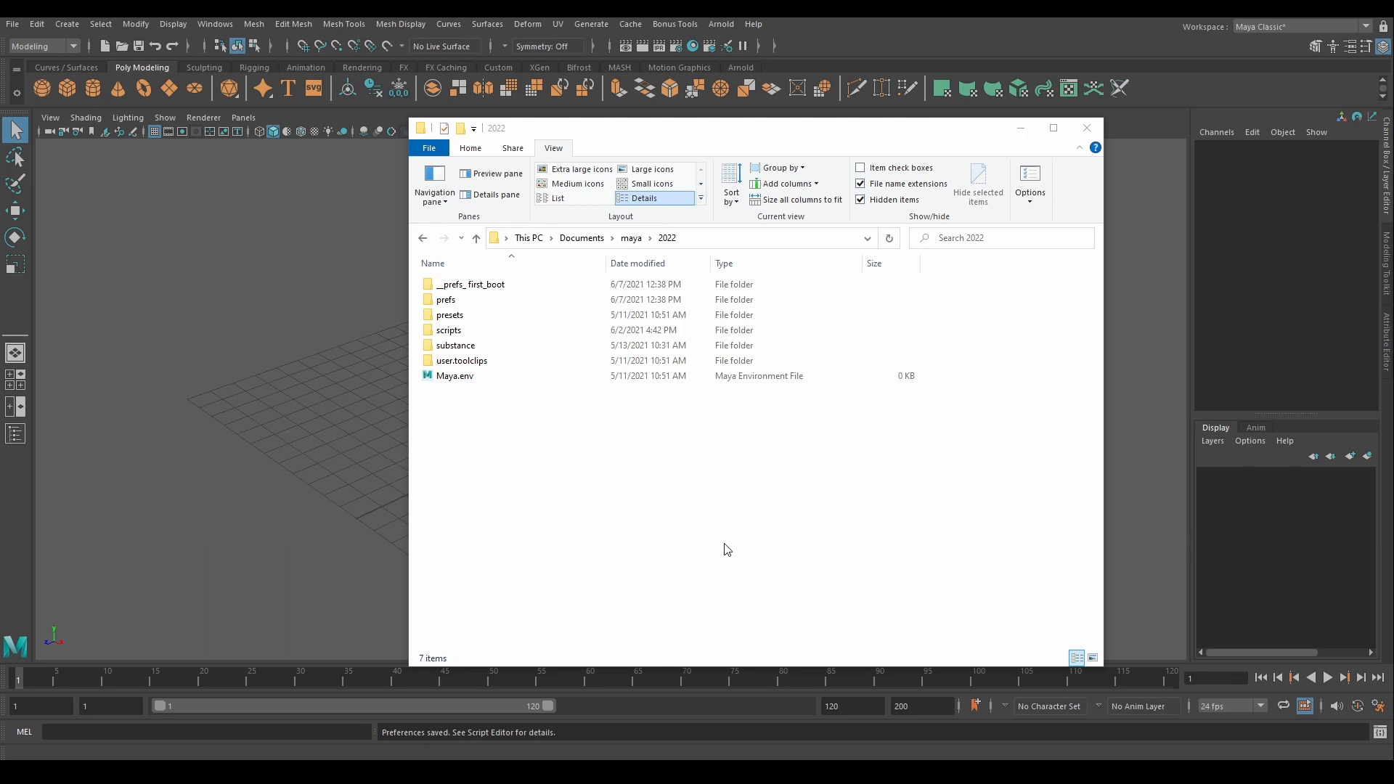
Step: Examine the original prefs folder's subfolders and loose preference files, and its place in the 2022 folder
left_click(455, 302)
double_click(455, 302)
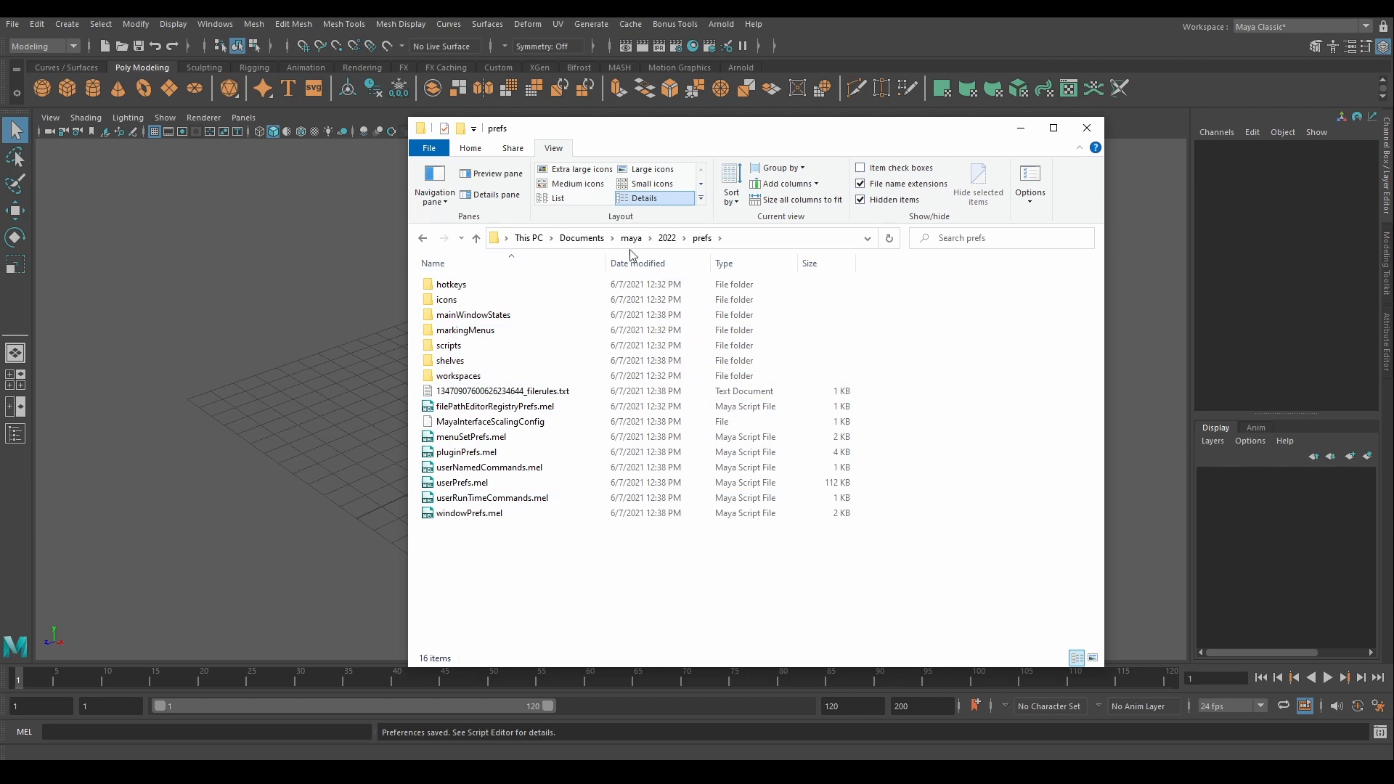
left_click(667, 239)
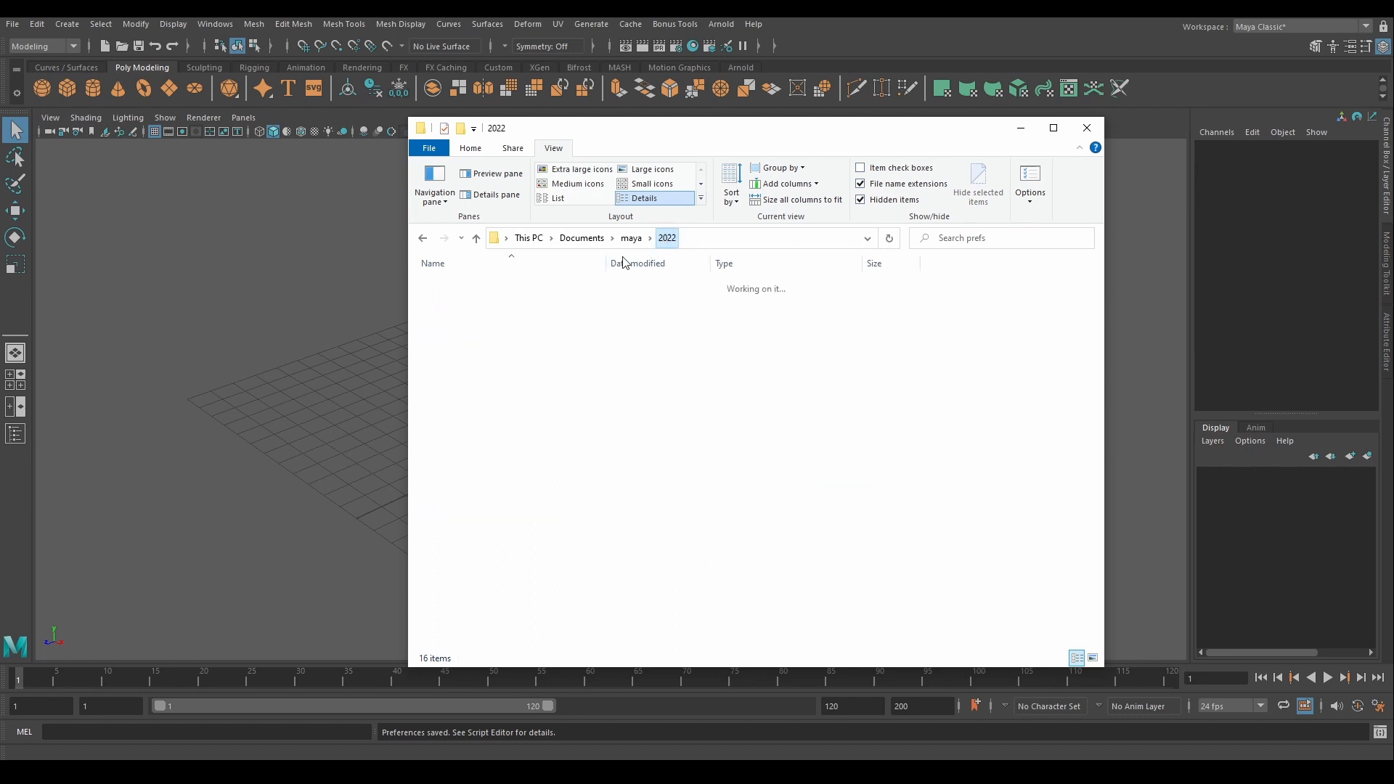
right_click(457, 305)
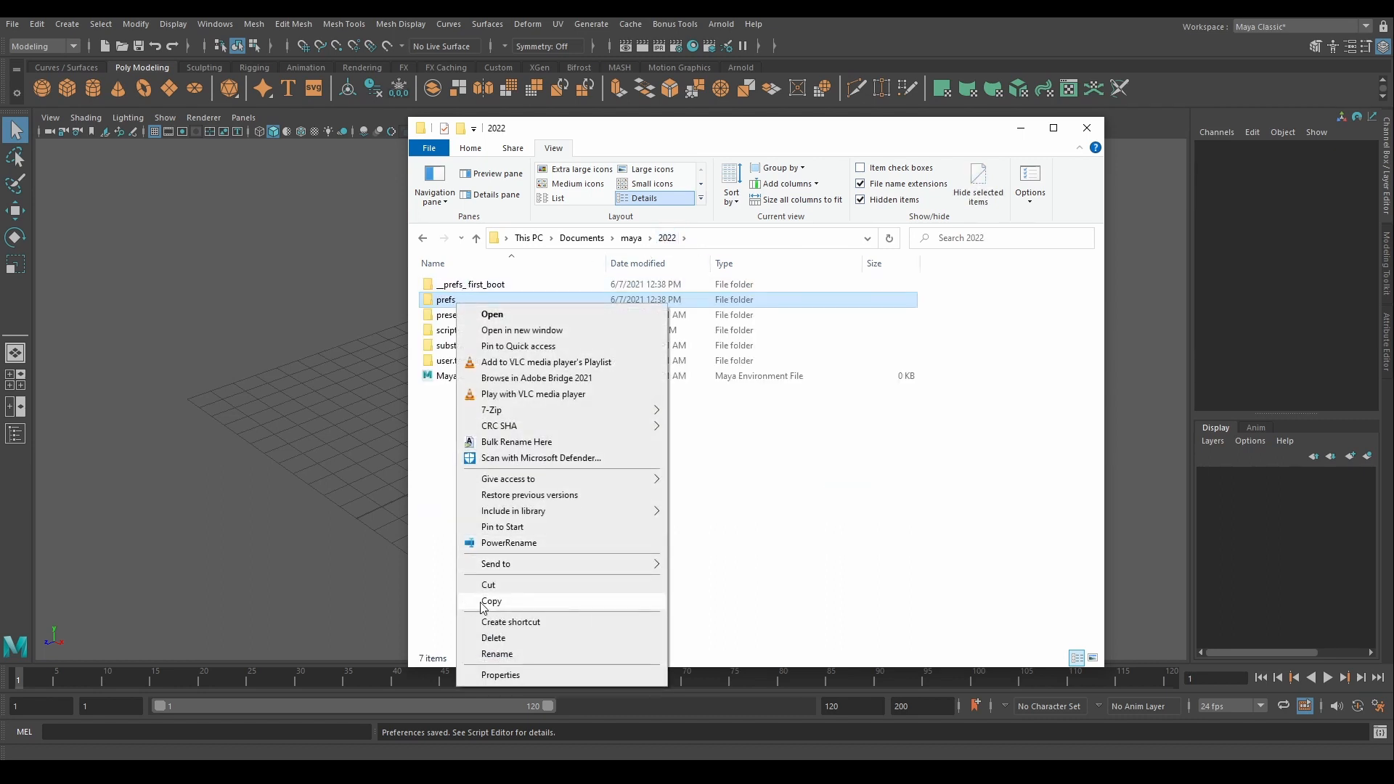
left_click(728, 554)
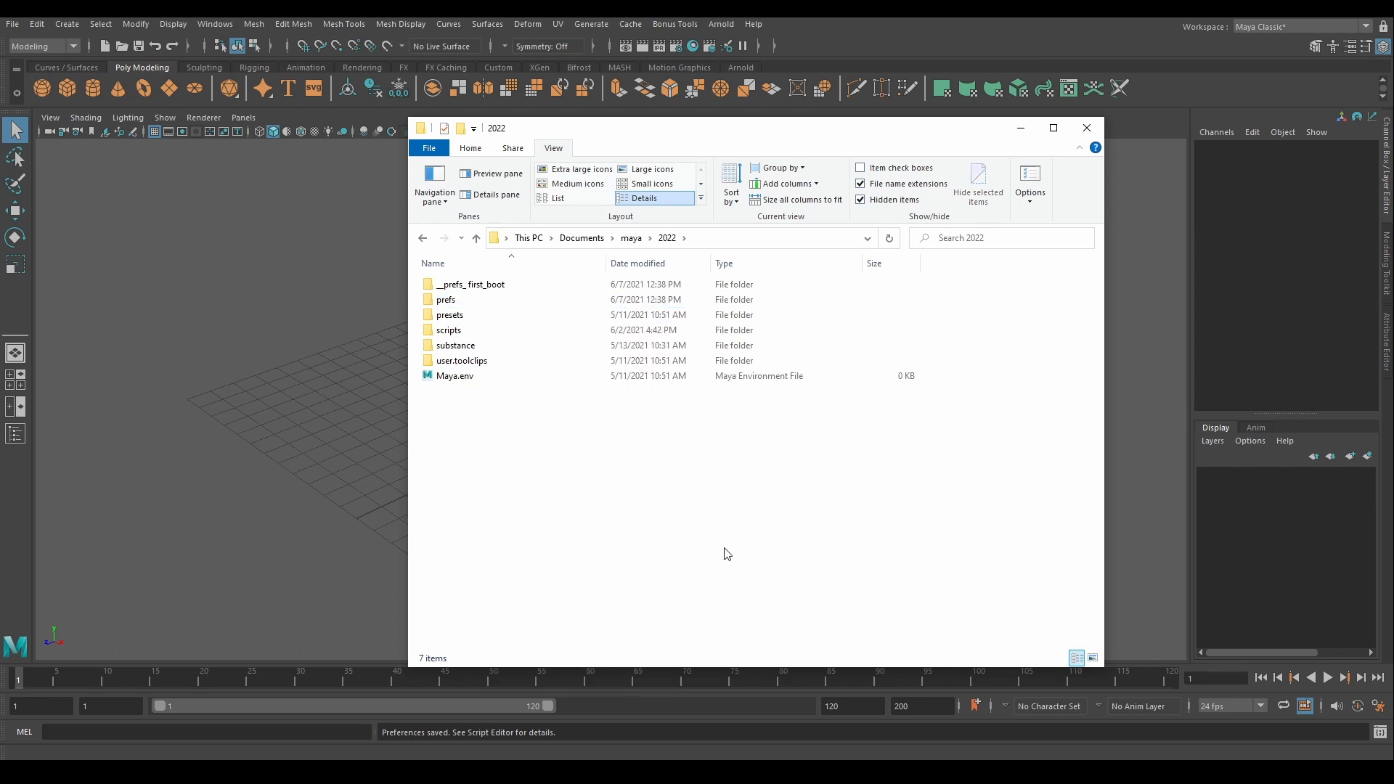
double_click(446, 300)
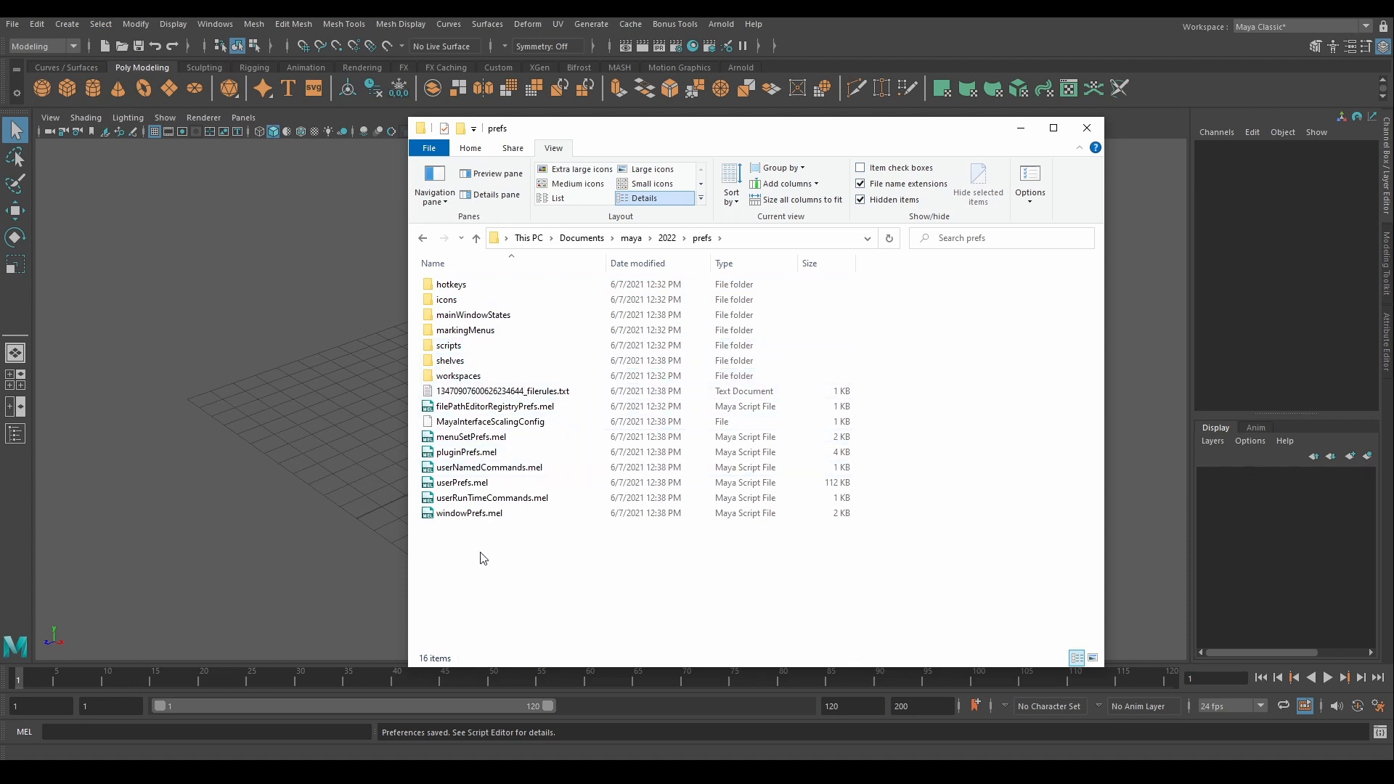
left_click_drag(515, 554, 439, 396)
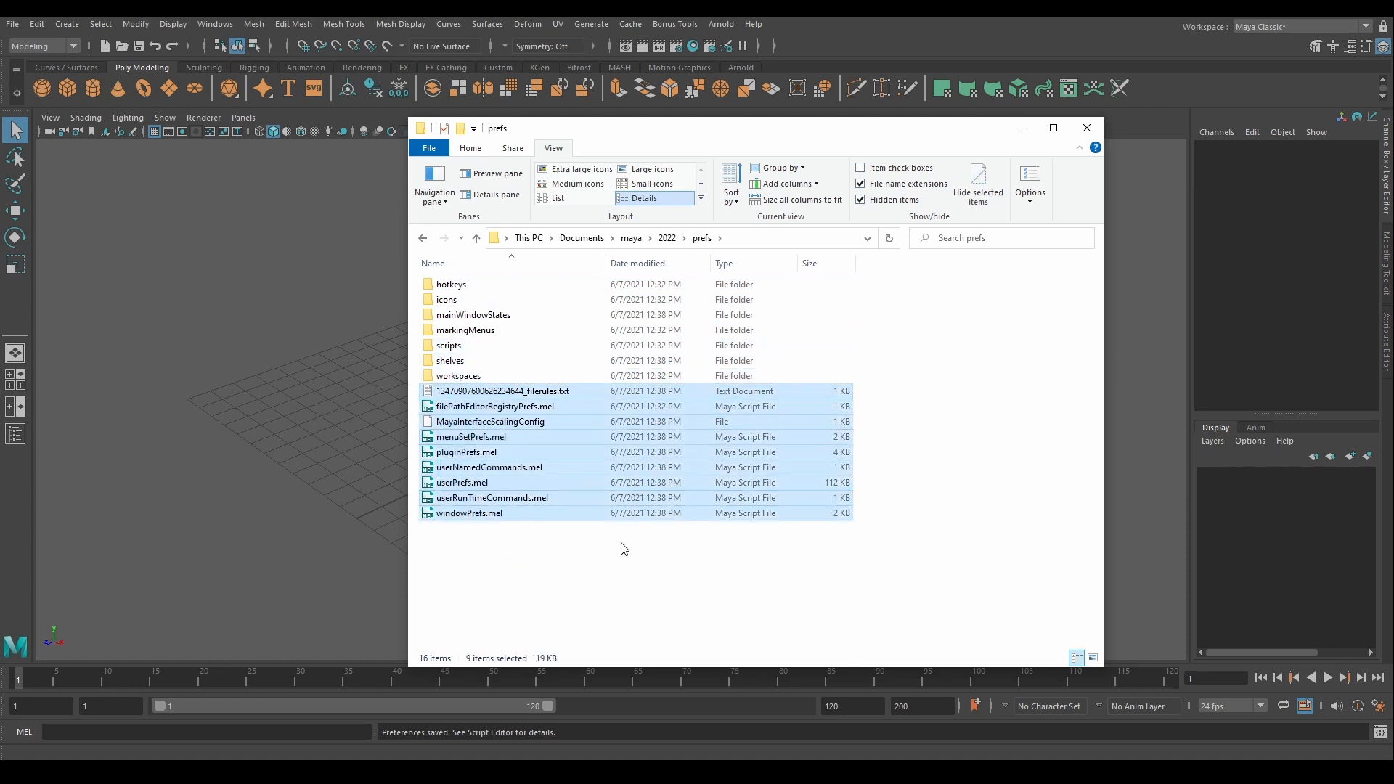
left_click(538, 575)
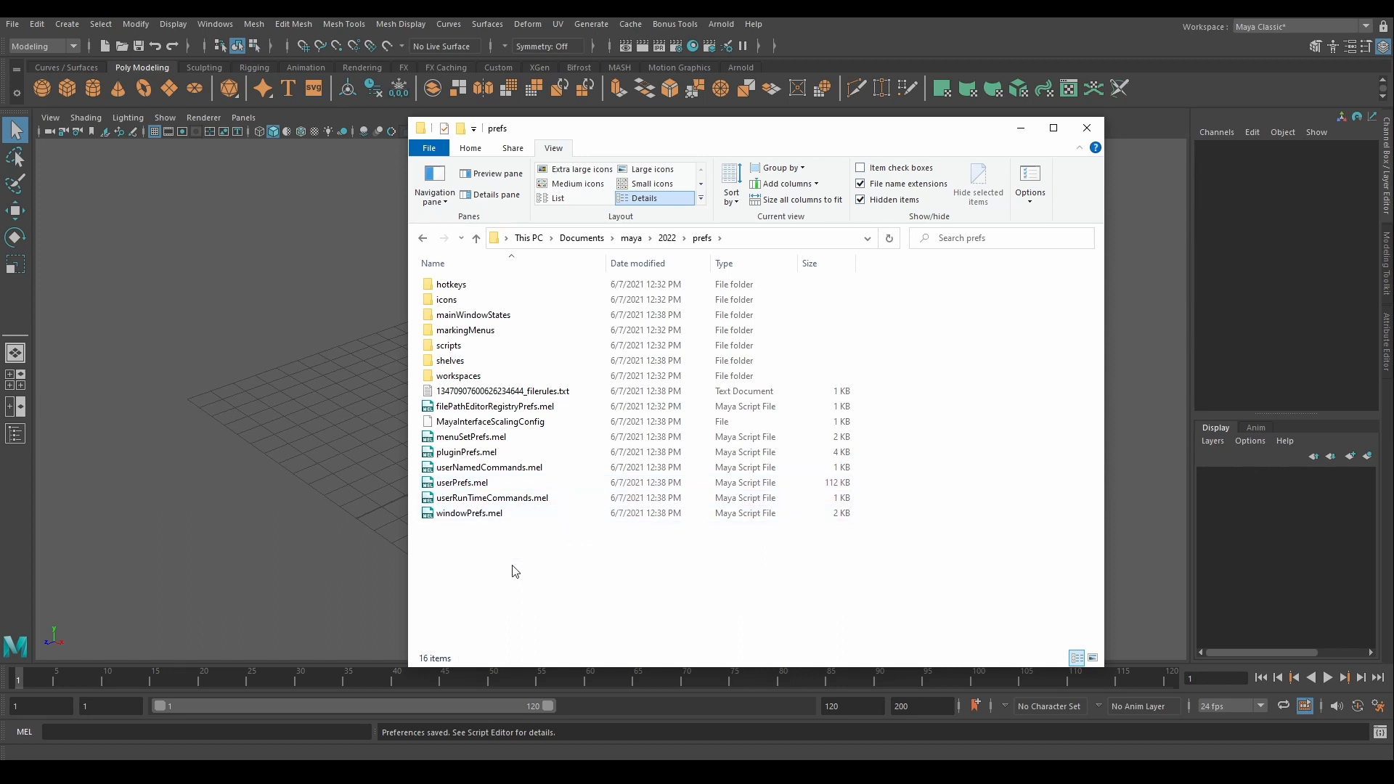
key("alt+Up")
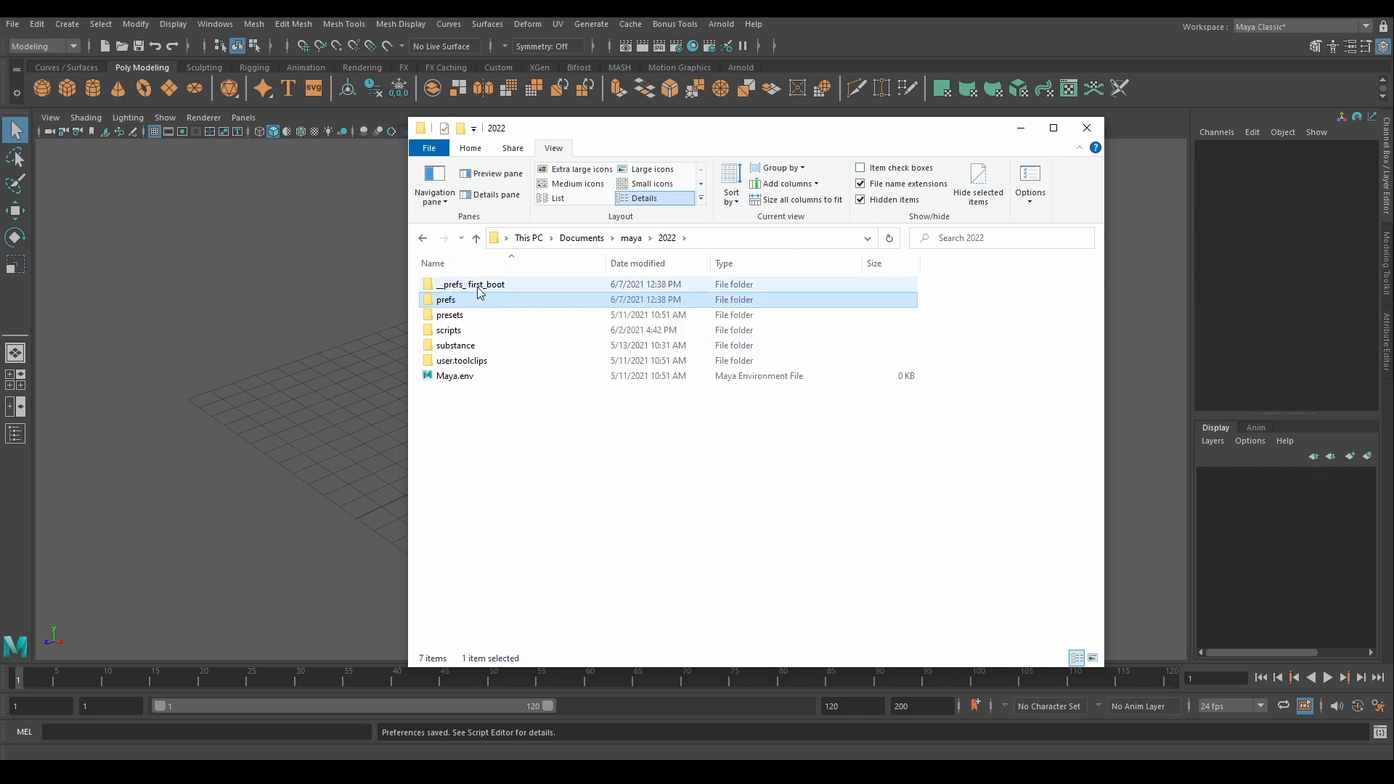
mouse_move(479, 292)
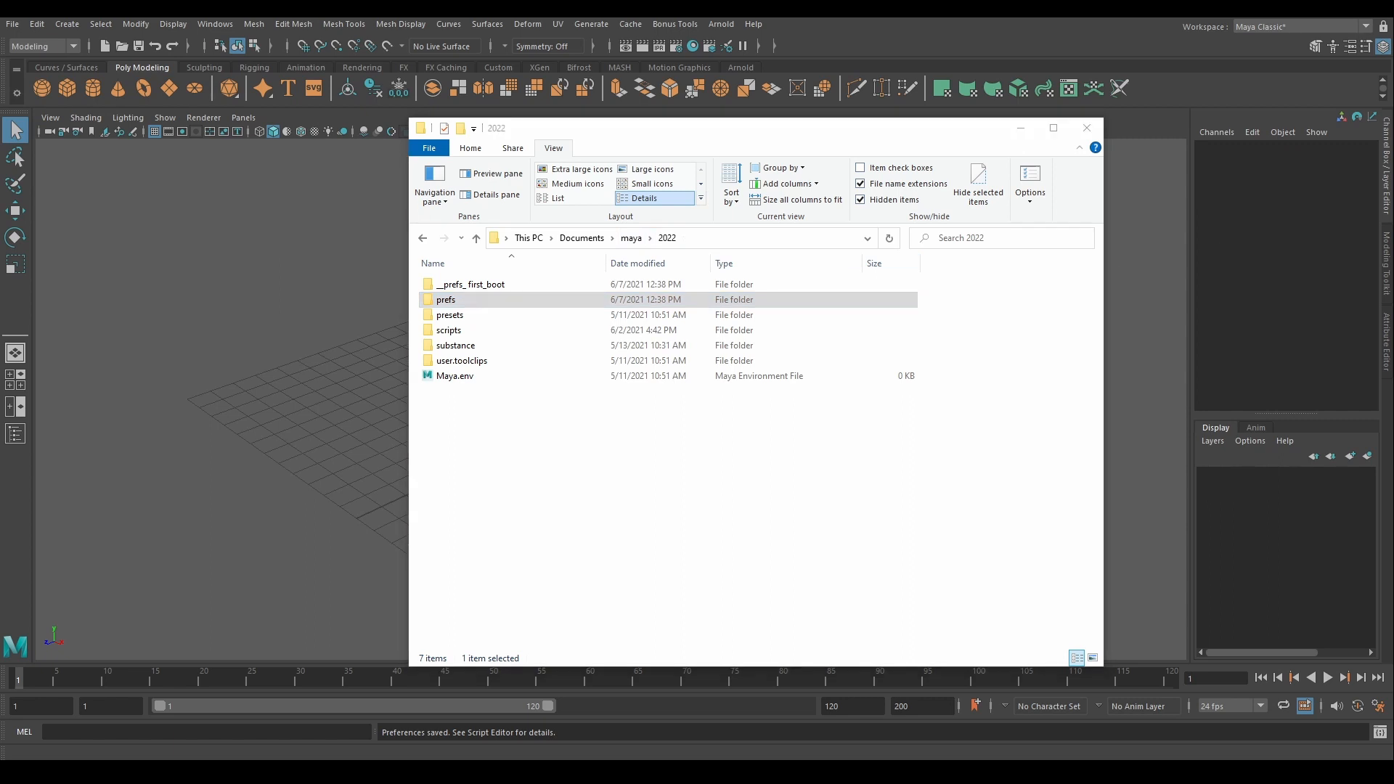
double_click(446, 299)
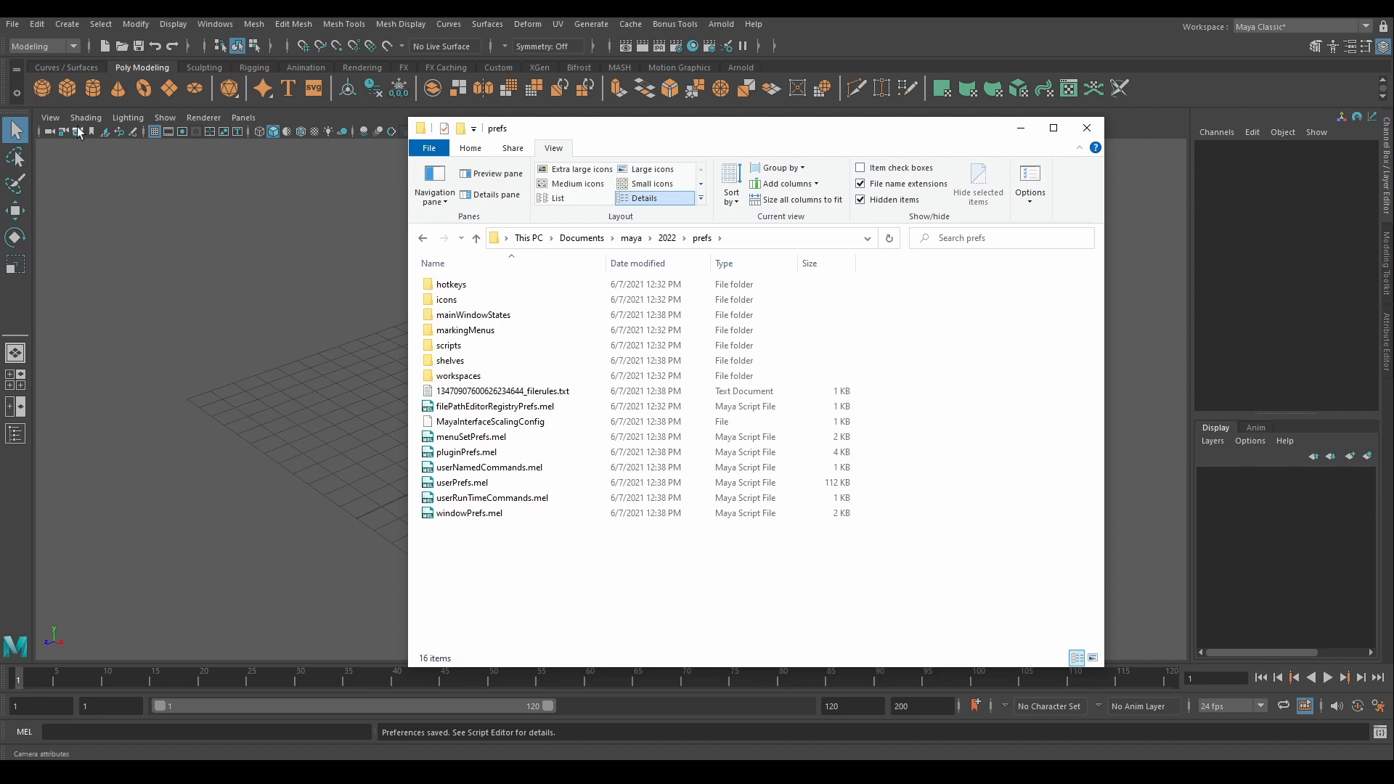
Step: Open the Preferences window and enlarge it so that the whole category list fits
left_click(12, 24)
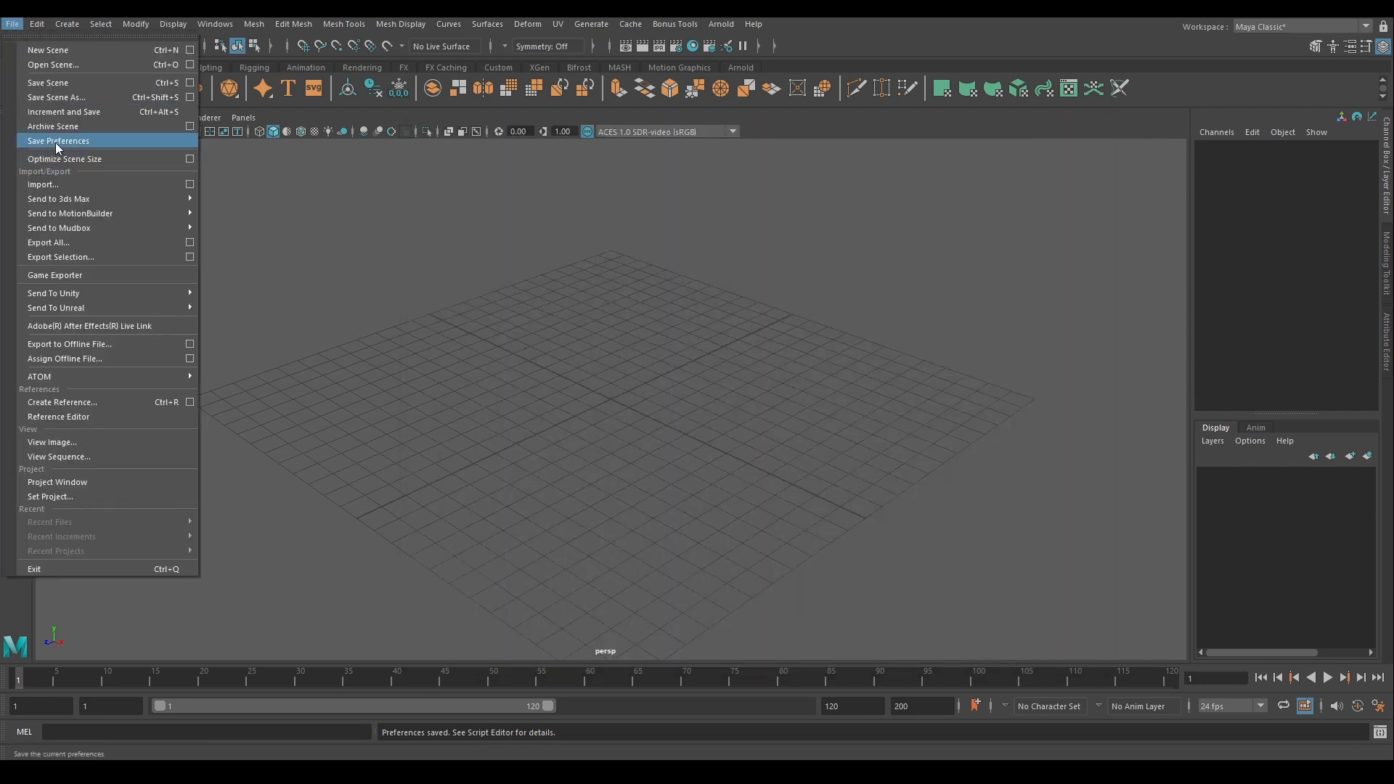
left_click(404, 183)
left_click(218, 24)
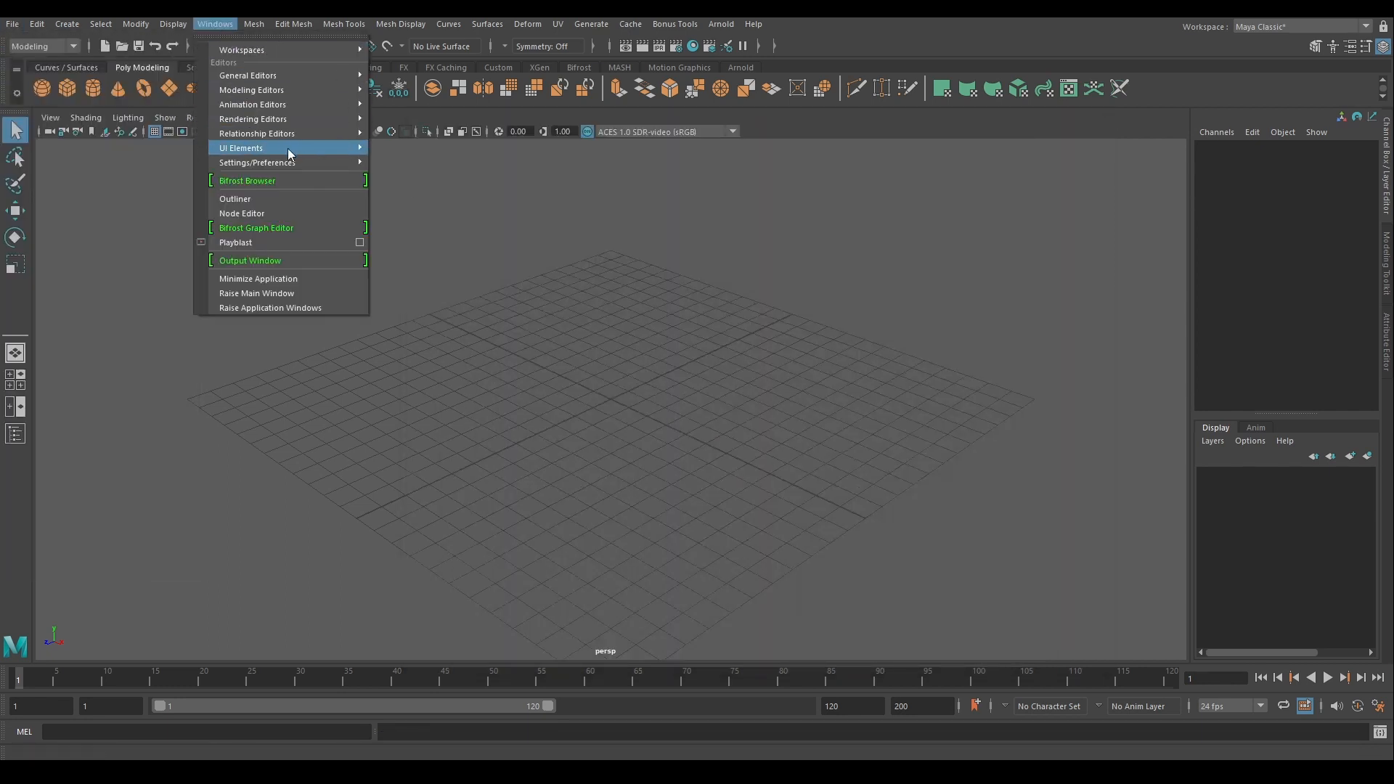
mouse_move(285, 163)
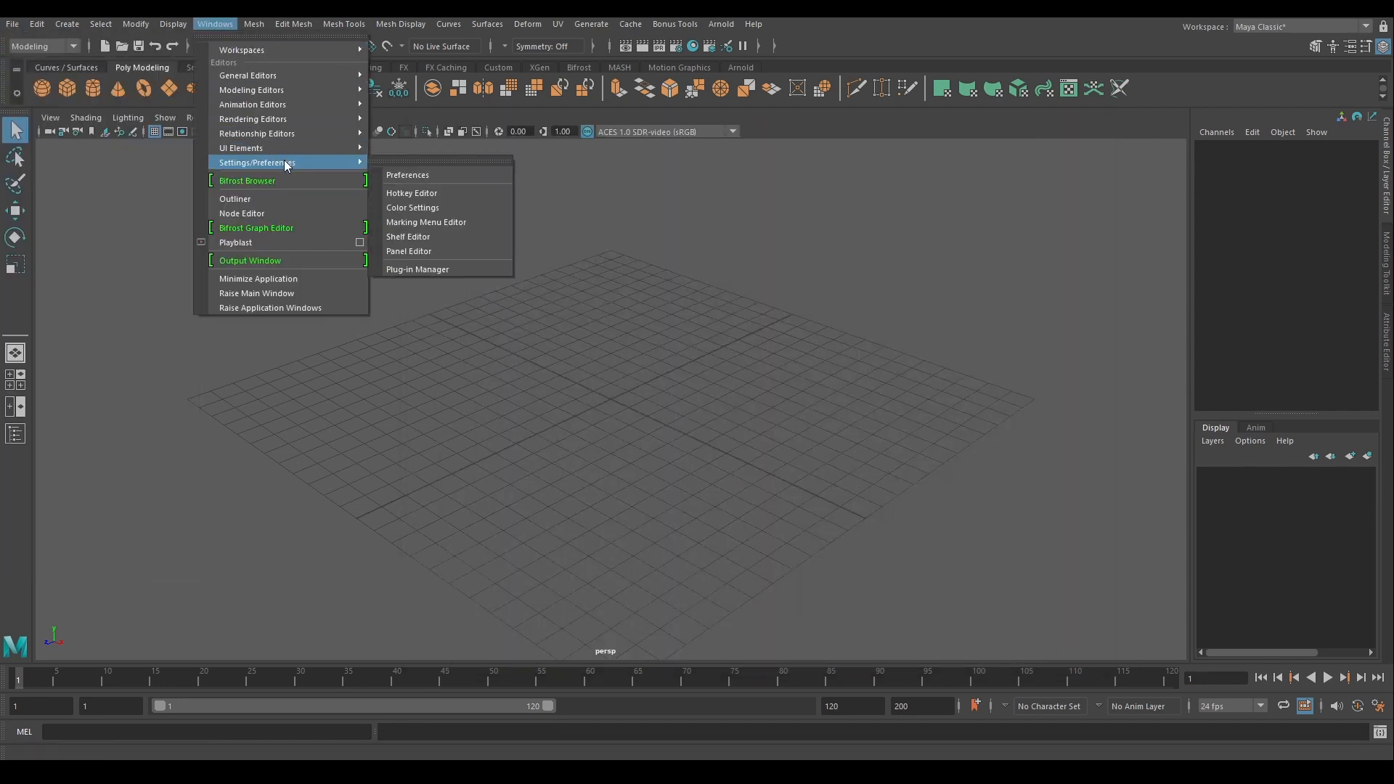
left_click(444, 176)
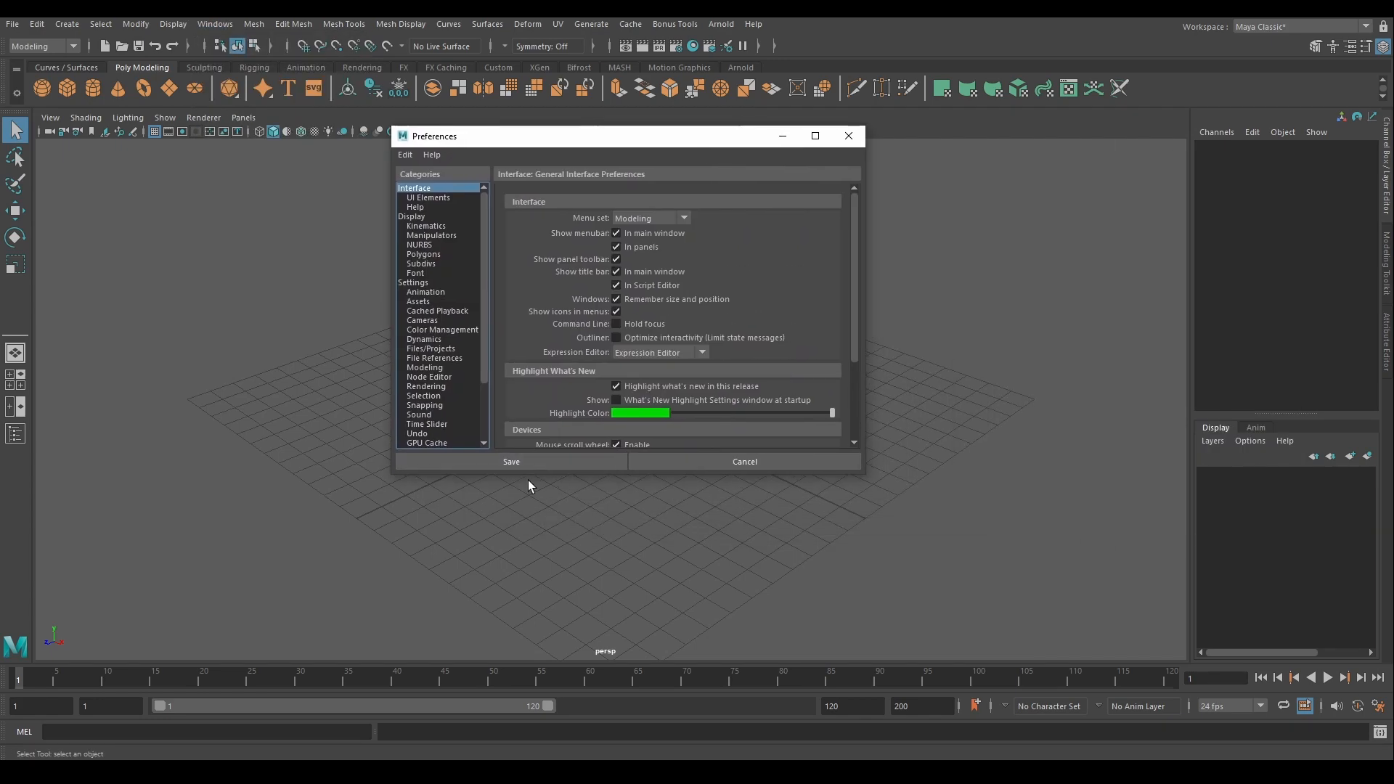
left_click_drag(529, 475, 566, 647)
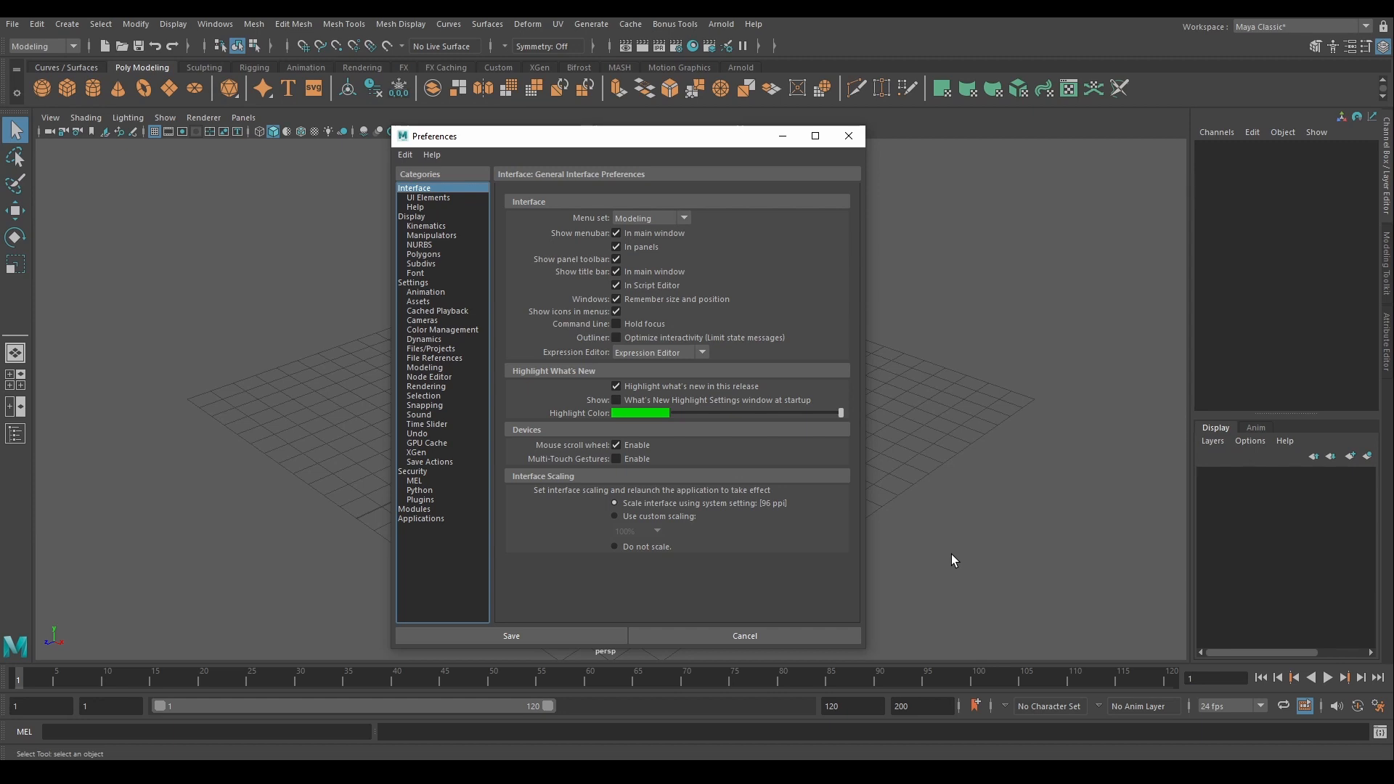
Step: In Save Actions, turn off saving preferences and script editor contents when Maya exits, and view the Script Editor's history
left_click(435, 463)
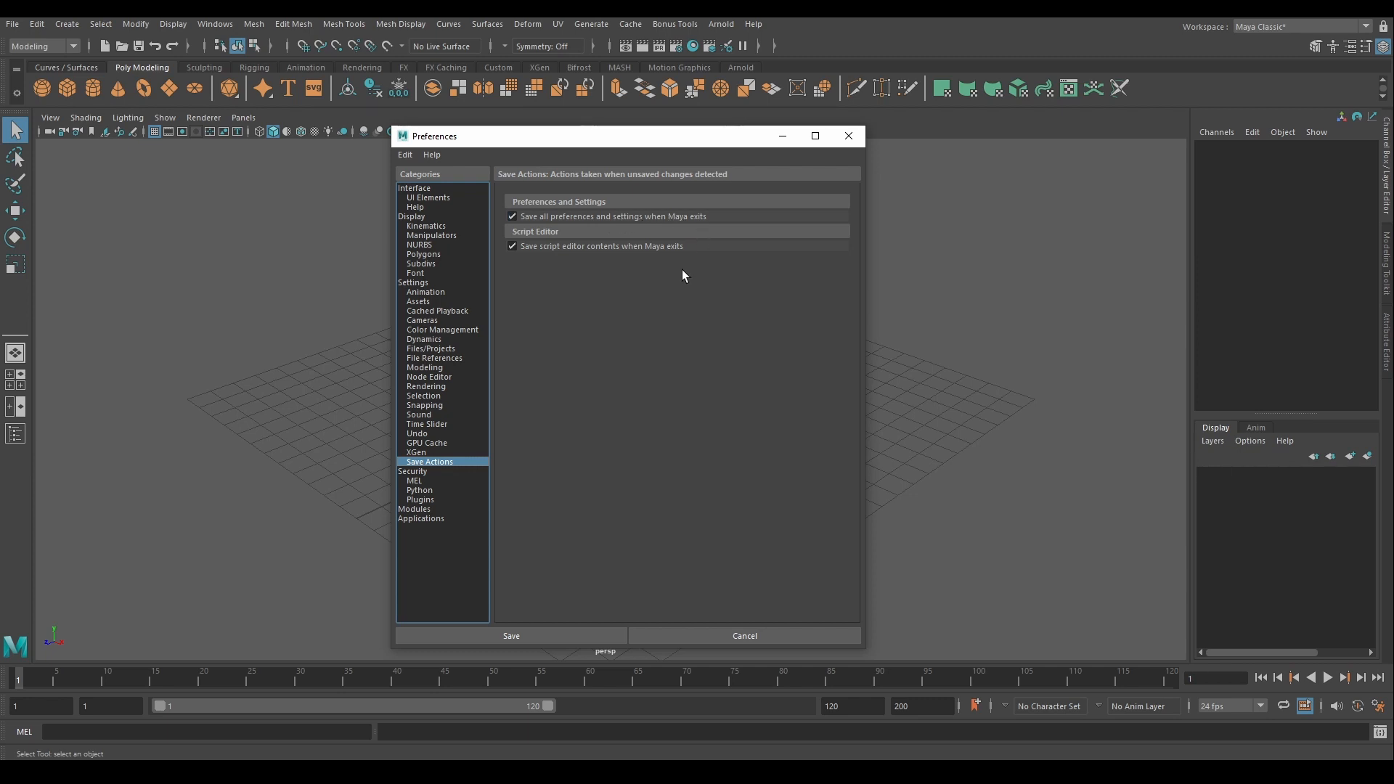
left_click(512, 216)
left_click(1378, 735)
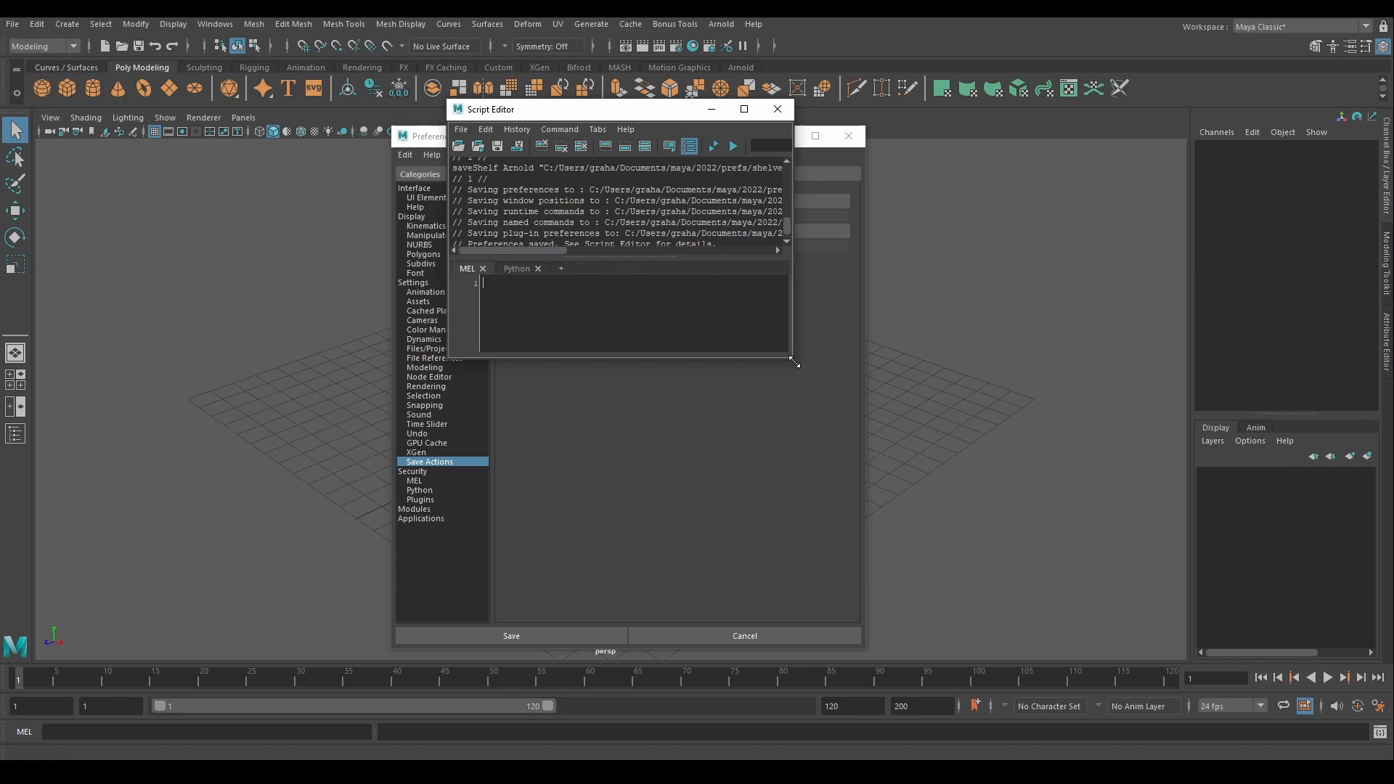
left_click_drag(794, 359, 1244, 647)
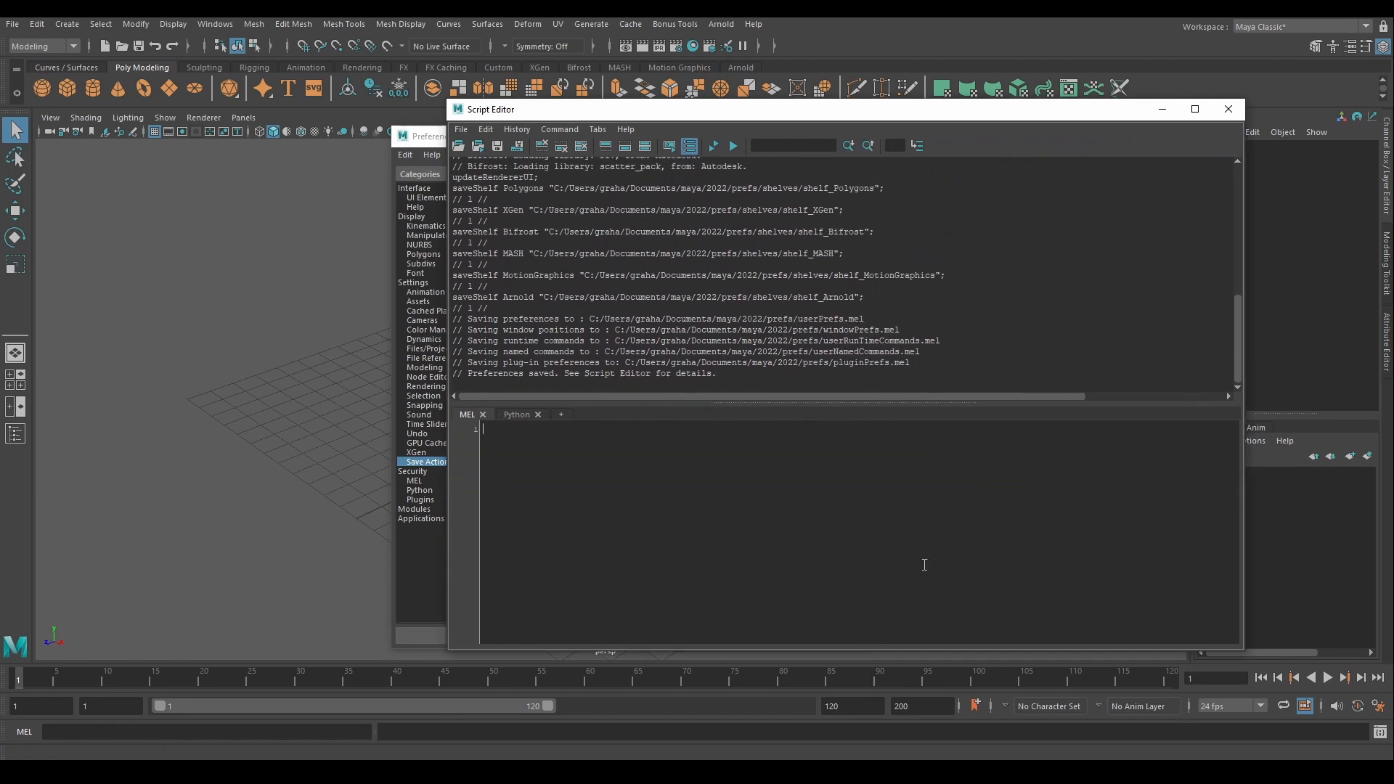
left_click(1228, 110)
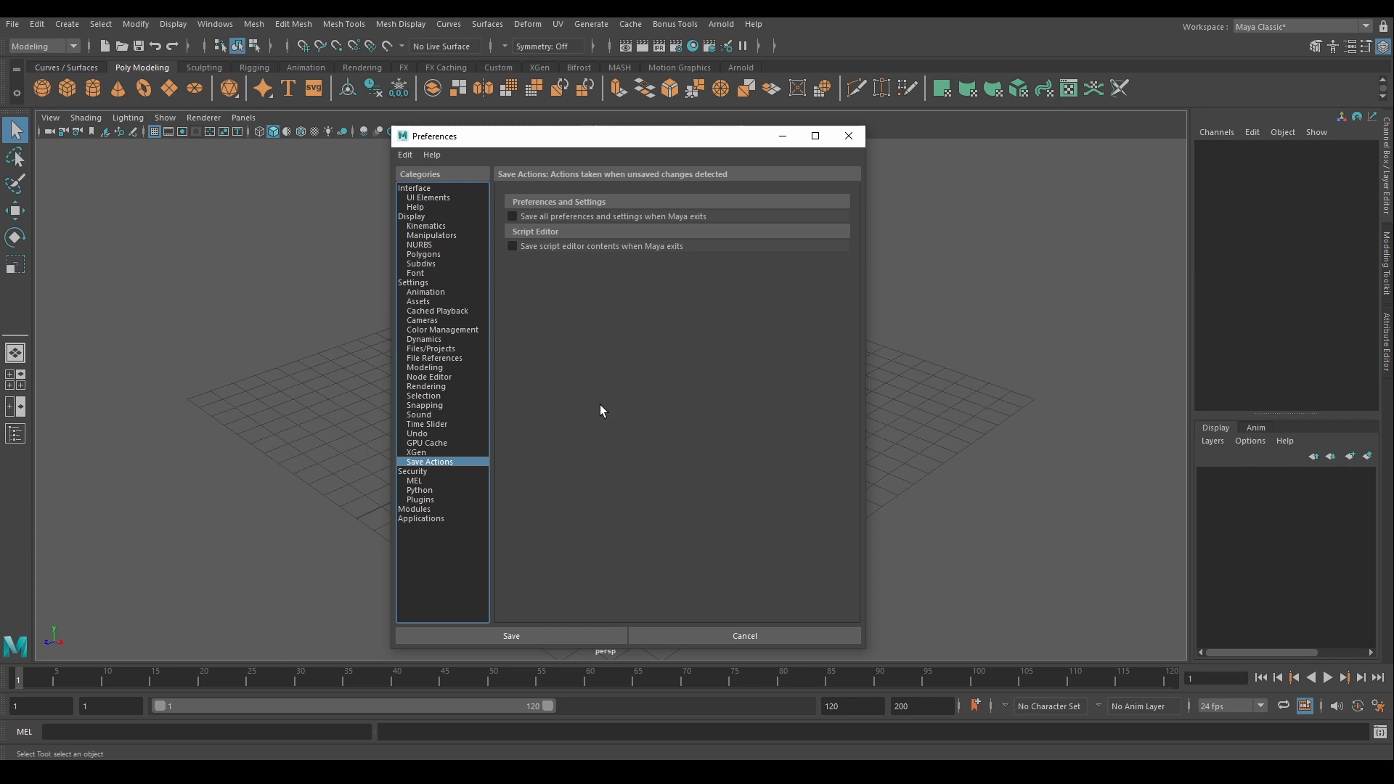
Step: Save the current preferences and dismiss the Preferences window with its cancel option
left_click(11, 24)
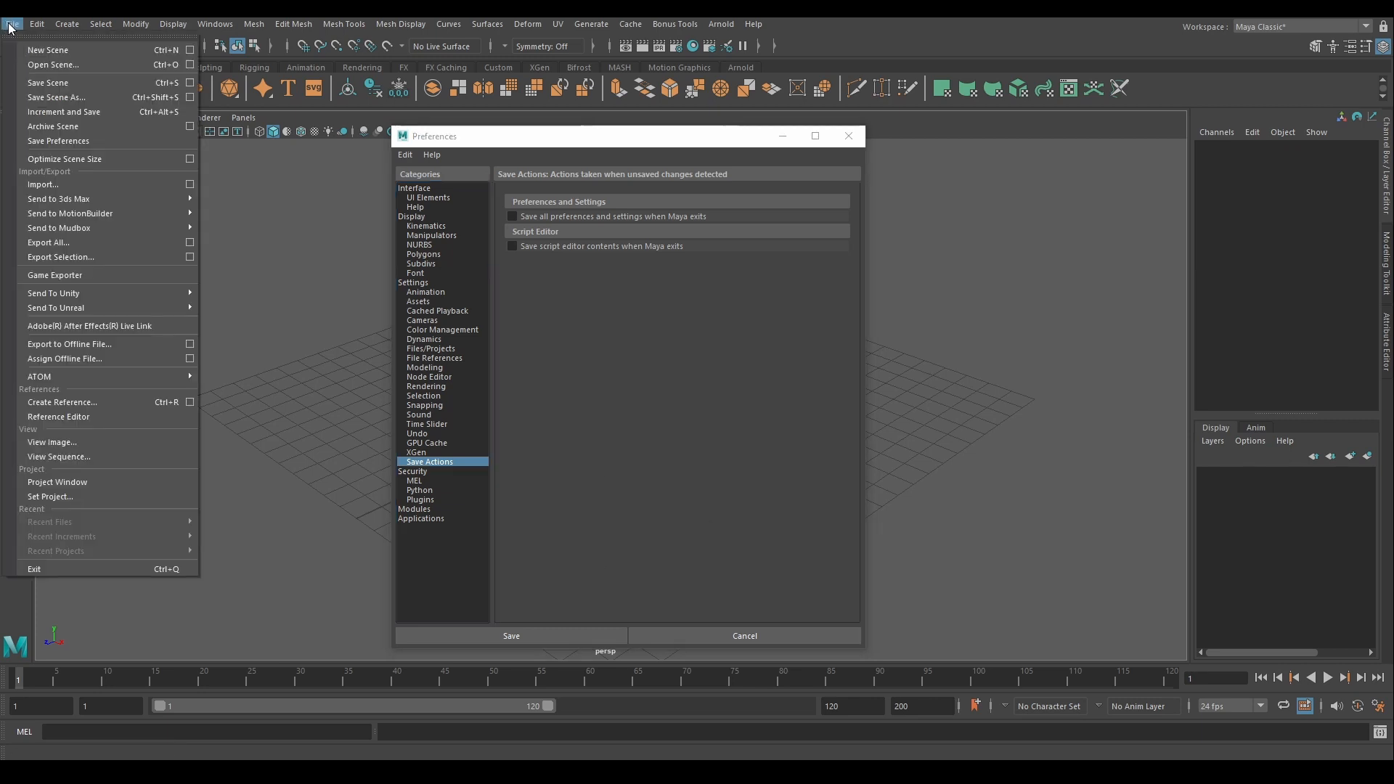
left_click(55, 143)
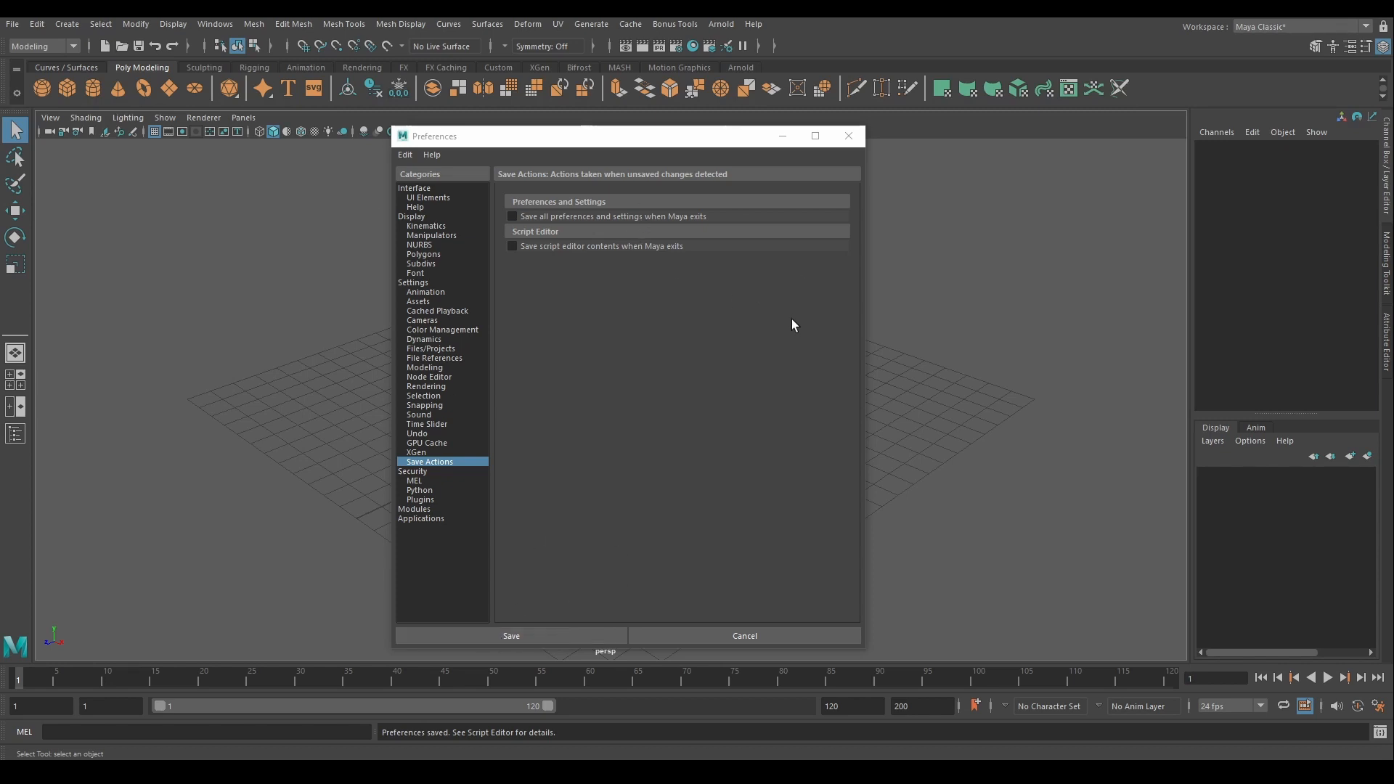
left_click(766, 638)
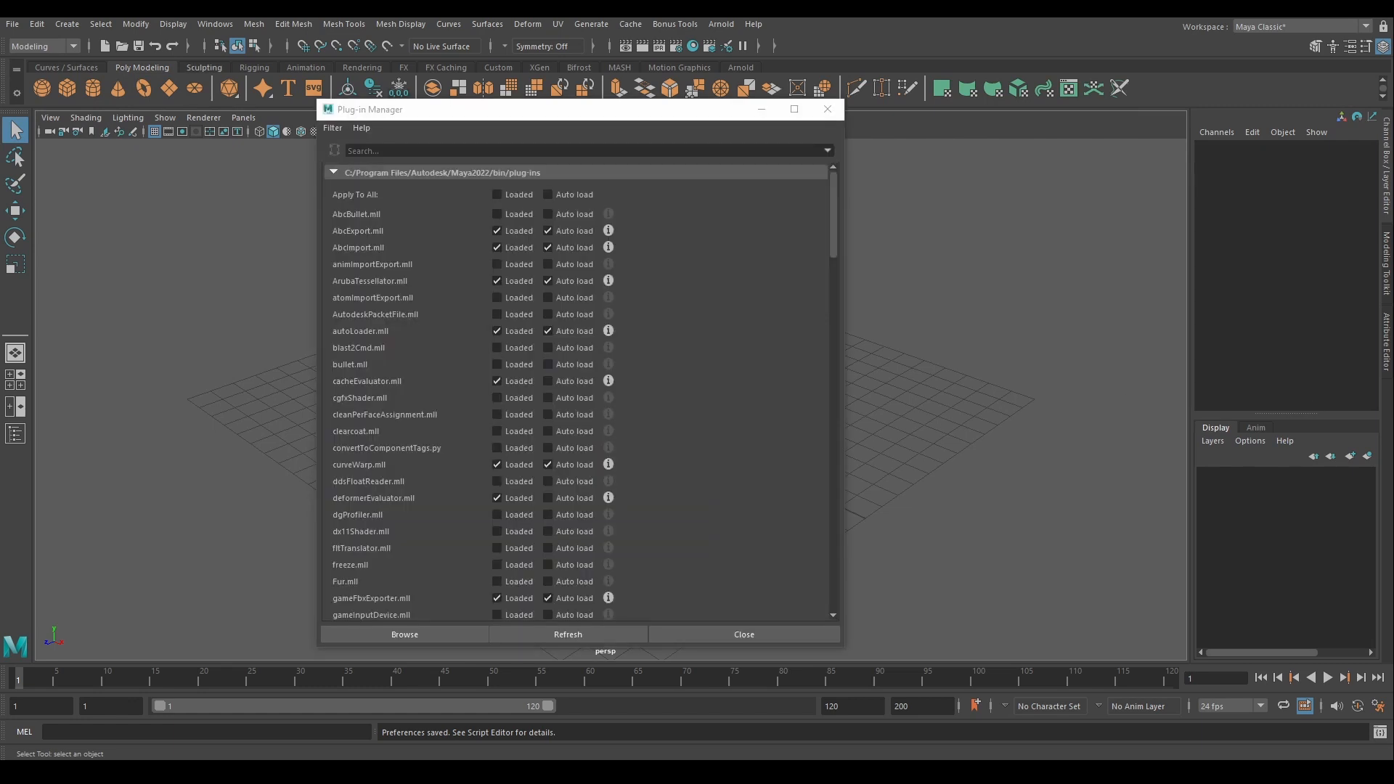
Step: Open and enlarge the Plug-in Manager and look through its plug-in folders, including ATF, Bifrost, MASH and MayaUSD
left_click_drag(593, 116, 637, 75)
left_click_drag(665, 606, 664, 660)
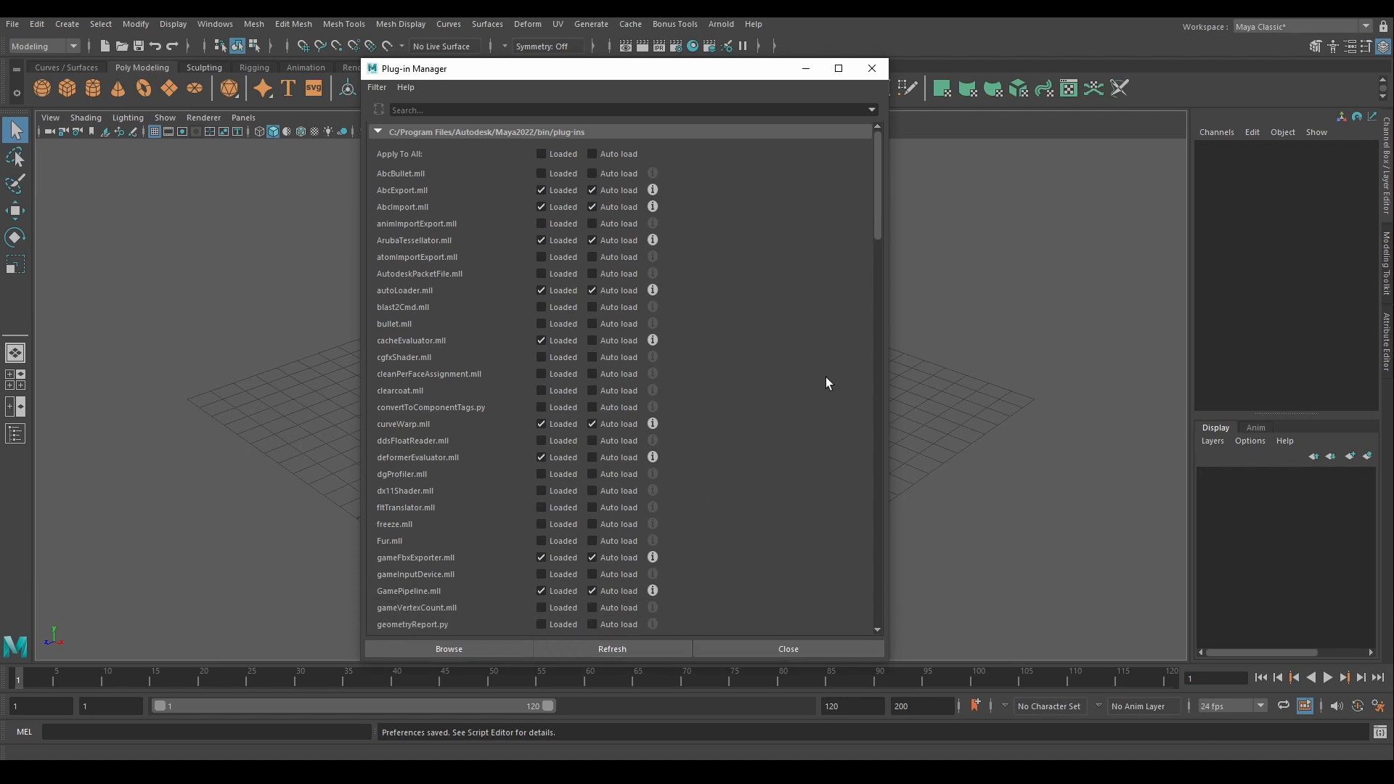
scroll(815, 356, "down", 10)
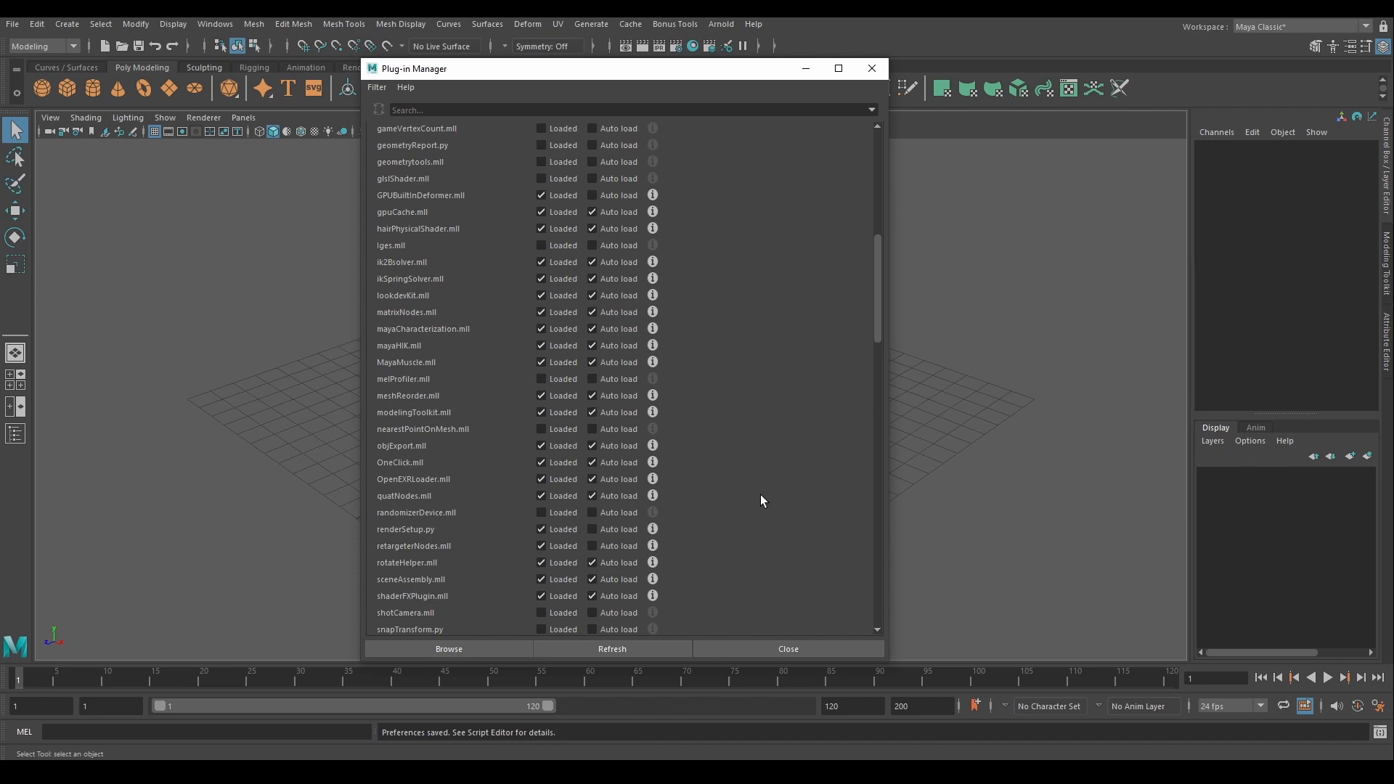
left_click_drag(880, 251, 870, 440)
scroll(784, 449, "up", 5)
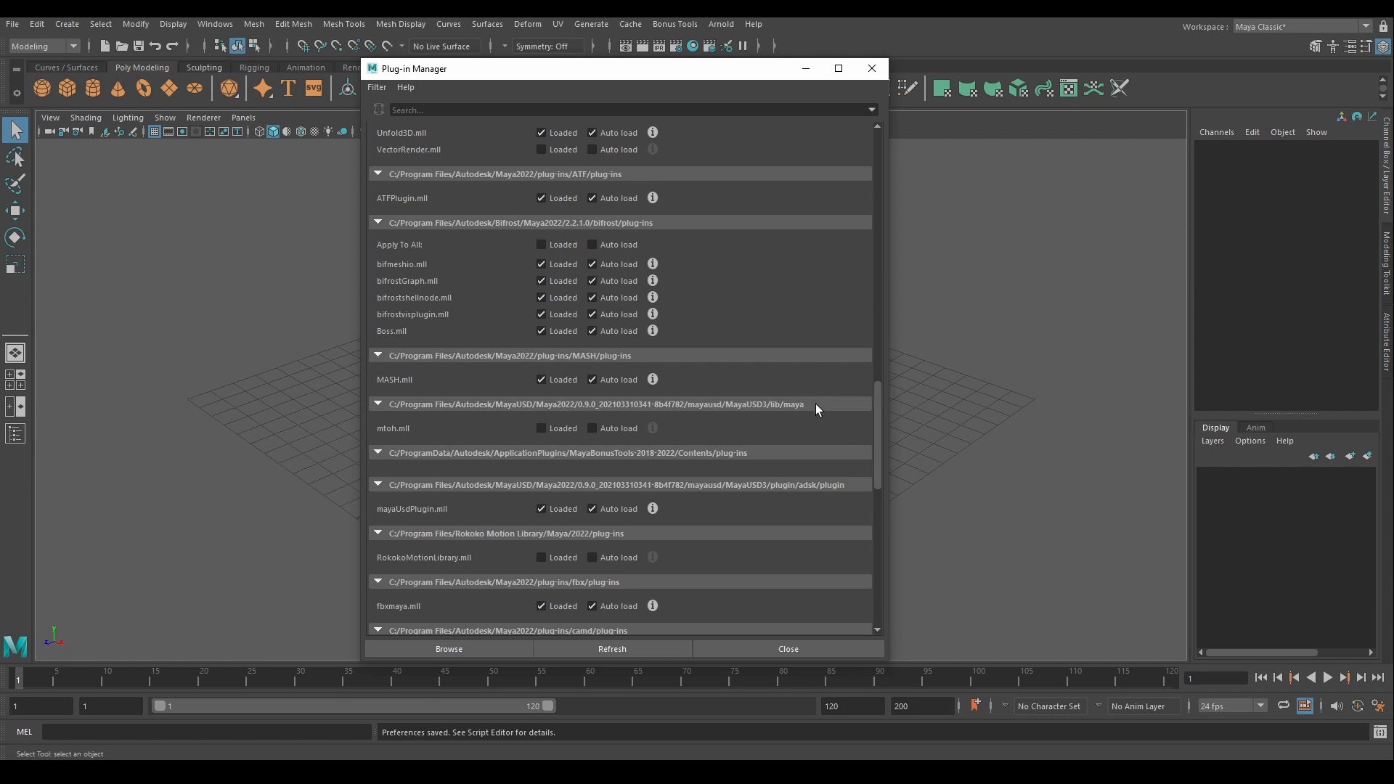
left_click_drag(881, 460, 883, 182)
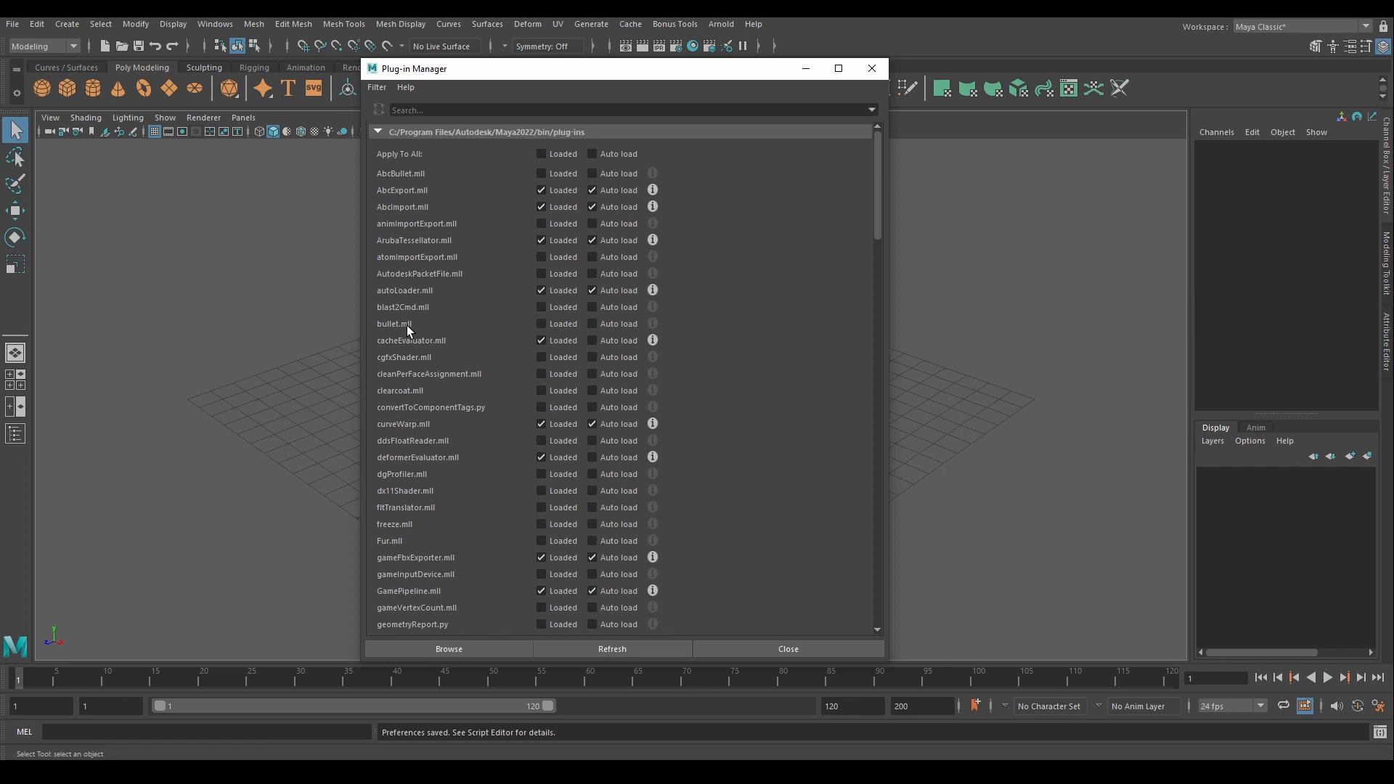
Step: Load the gameVertexCount.mll plug-in and view its Game Vertex Count entry among the Heads Up Display options
scroll(436, 331, "down", 1)
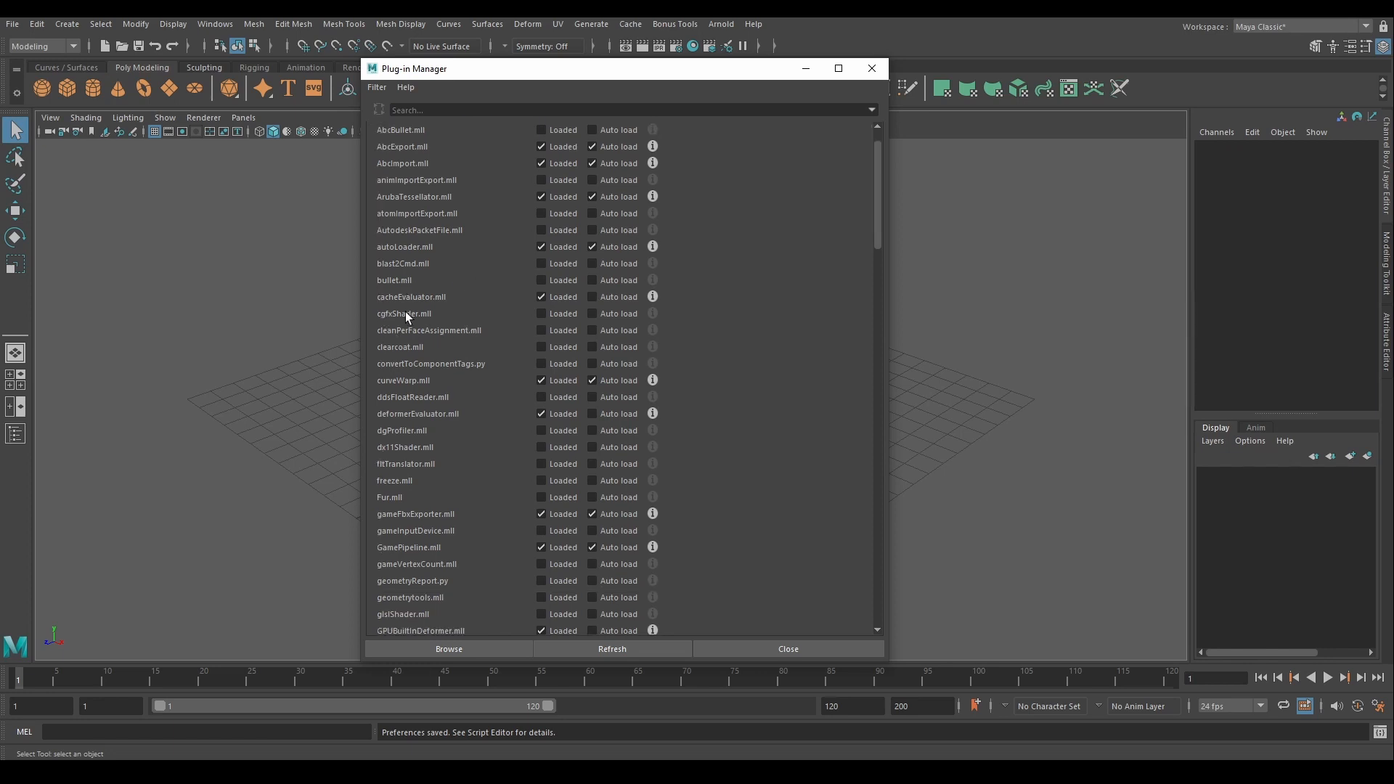
scroll(435, 324, "down", 1)
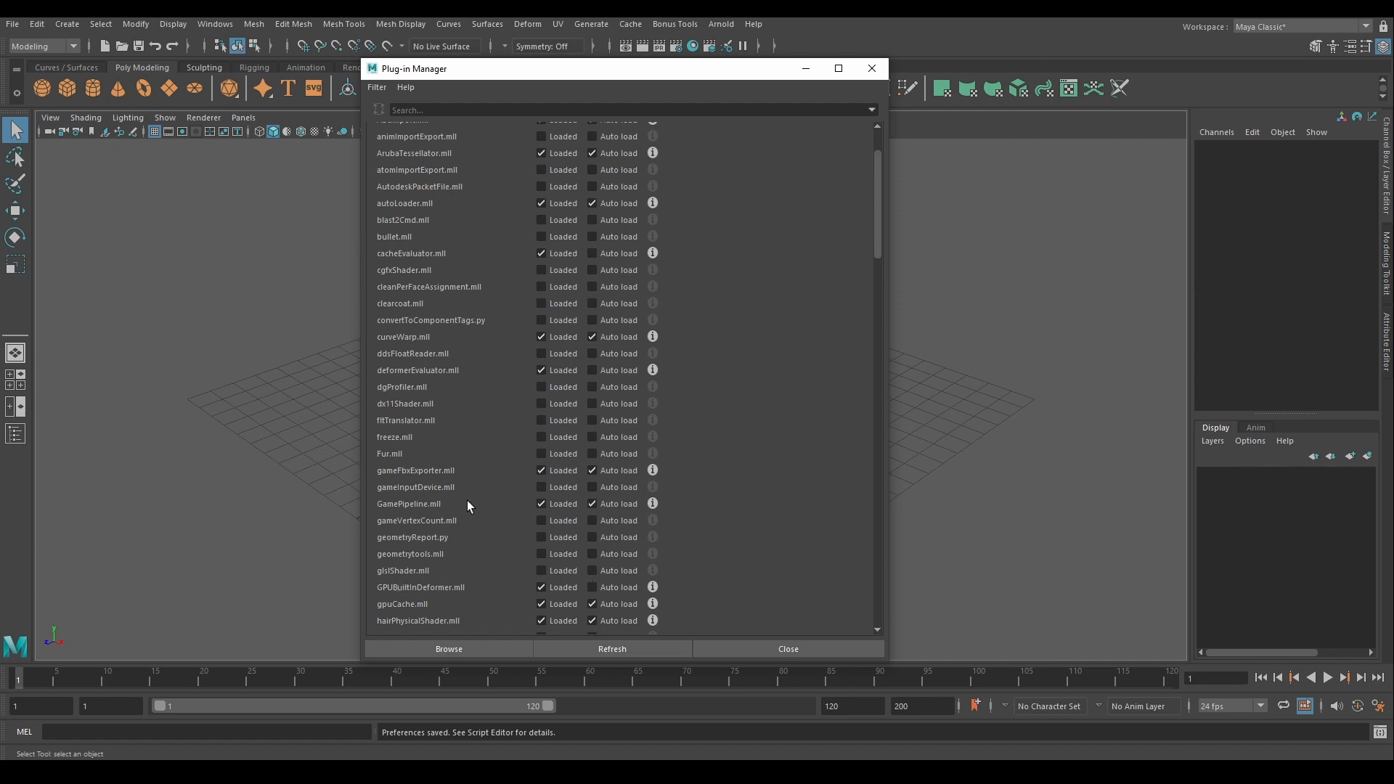
scroll(470, 495, "down", 2)
scroll(406, 341, "down", 2)
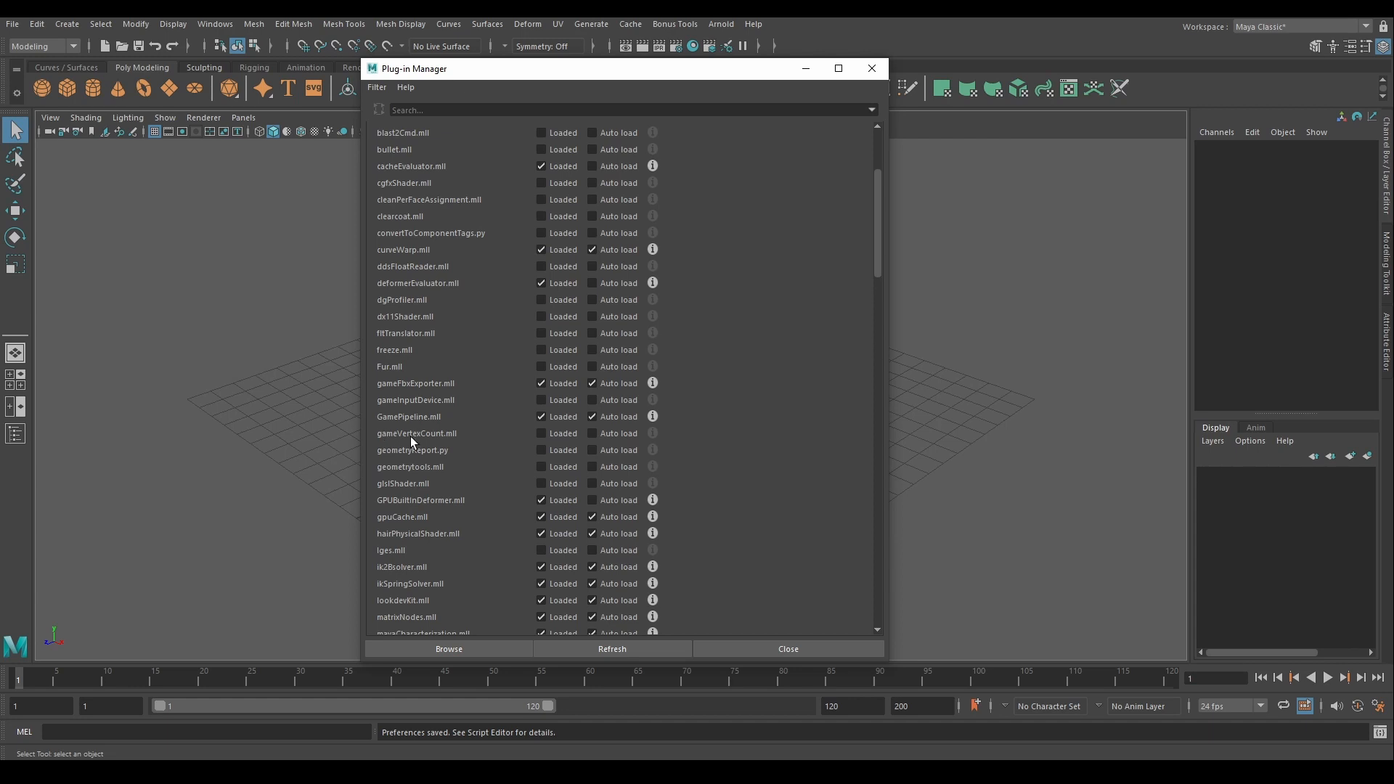
left_click(541, 434)
left_click(159, 23)
mouse_move(212, 74)
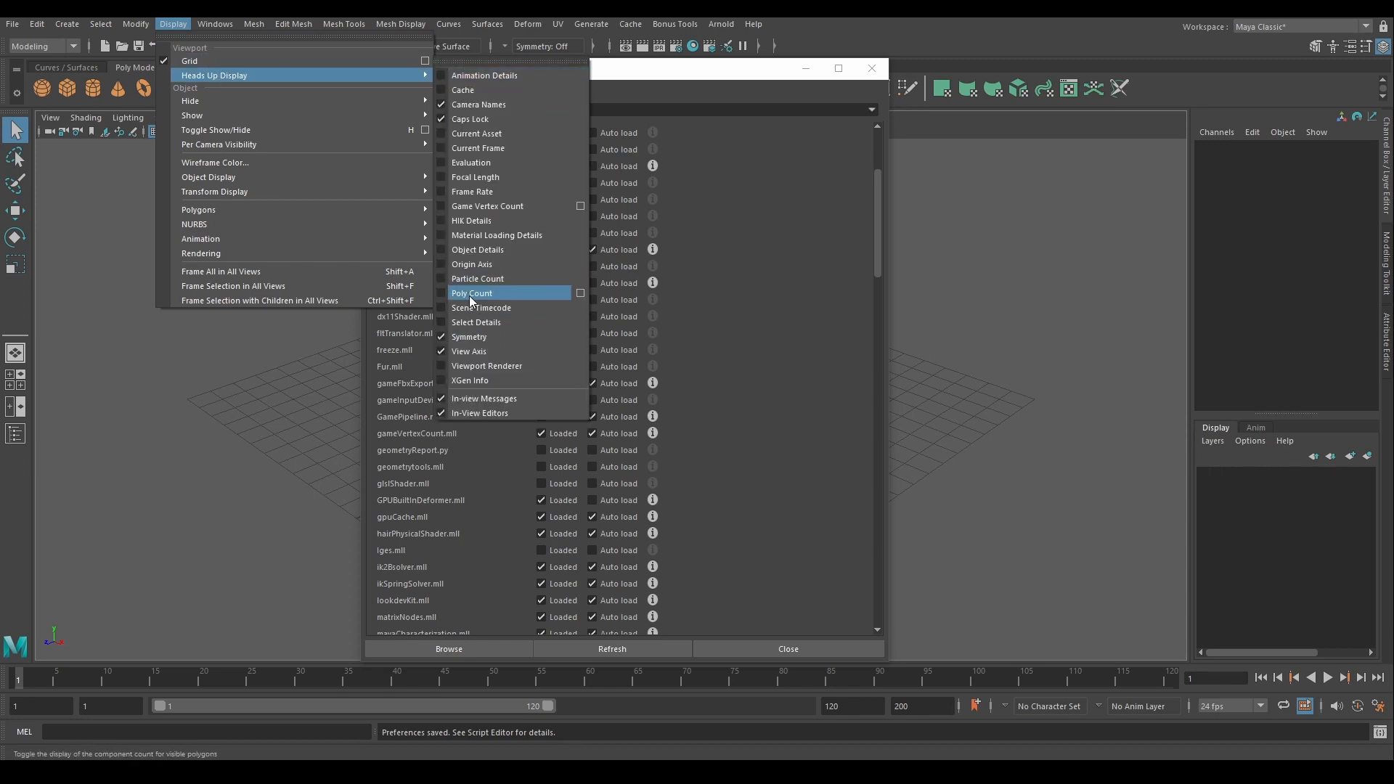
left_click(493, 207)
Step: Load the Bonus Tools plug-ins PolyTools.mll and weightEditor.mll, and close the Plug-in Manager
scroll(472, 312, "down", 4)
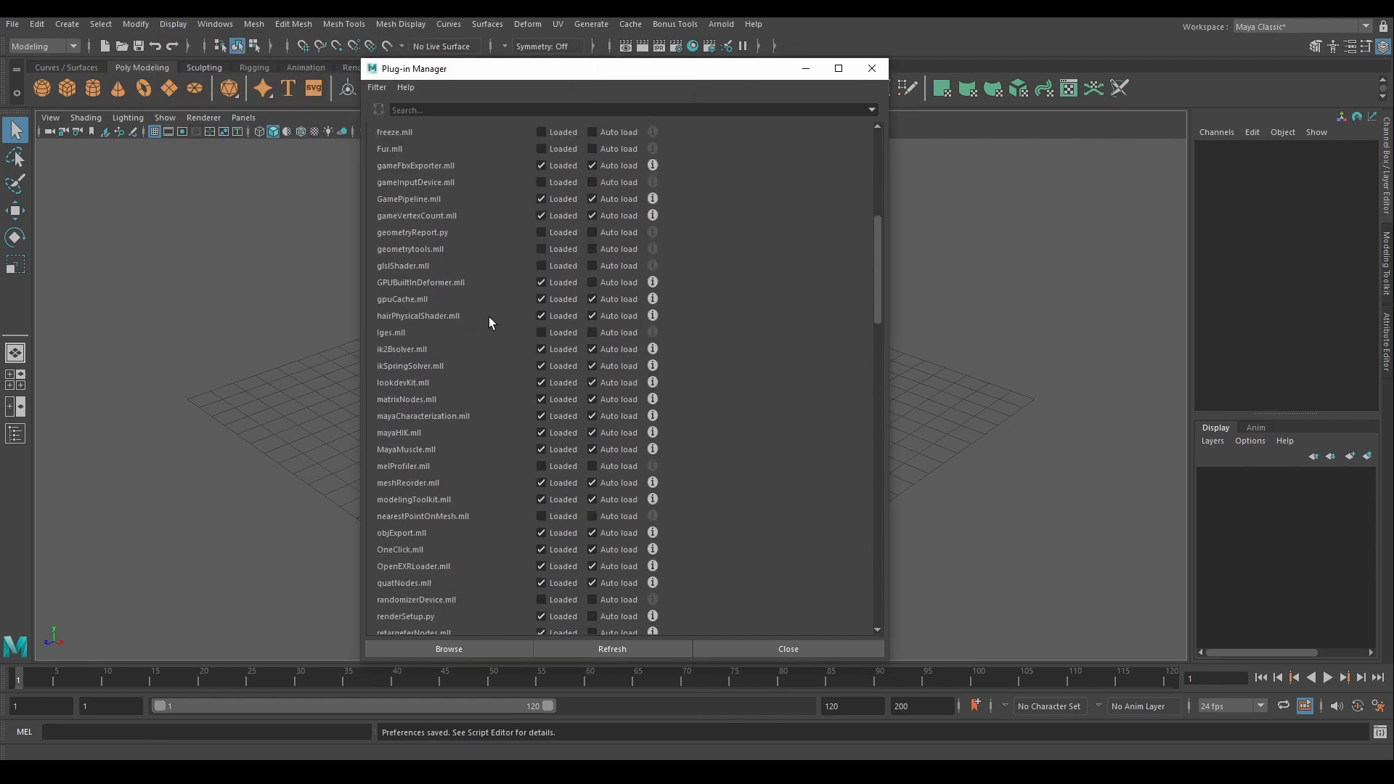
scroll(502, 334, "down", 5)
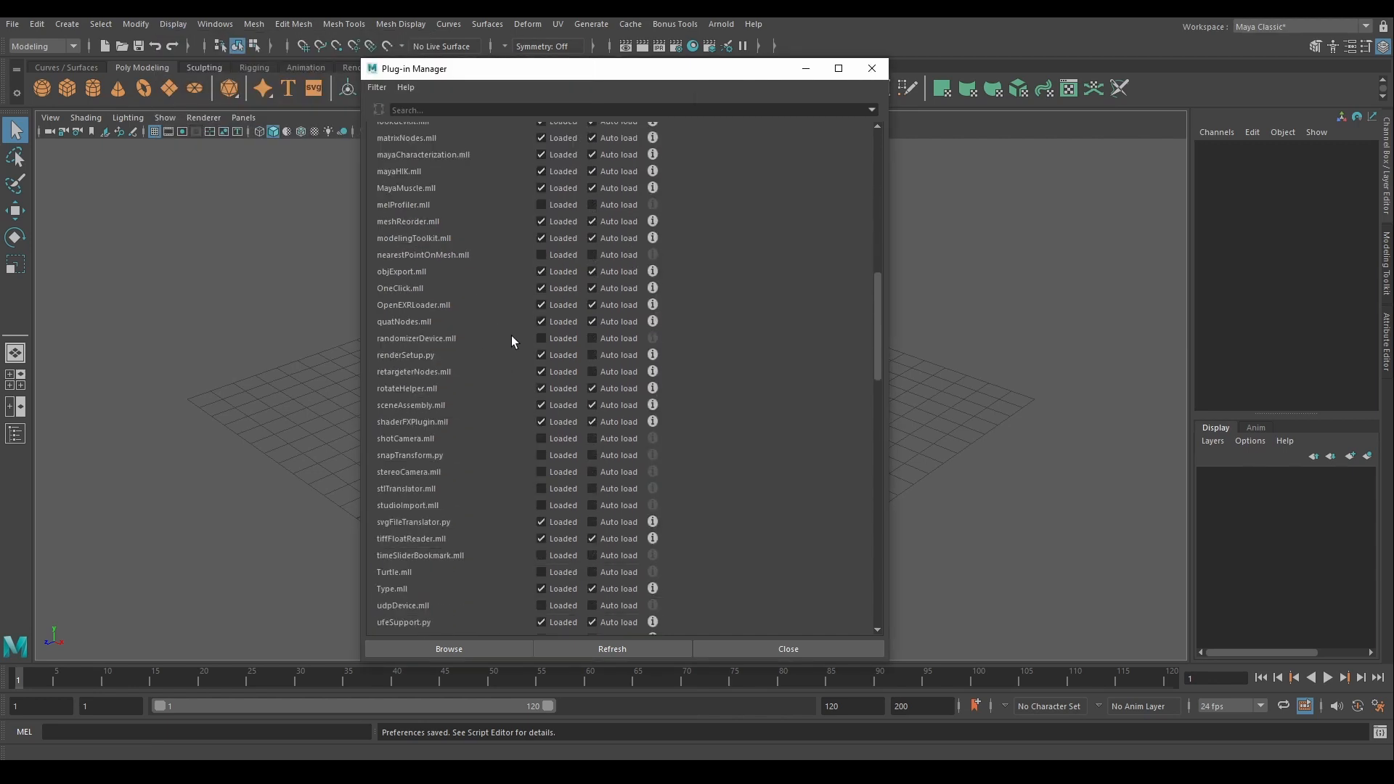
scroll(511, 336, "down", 2)
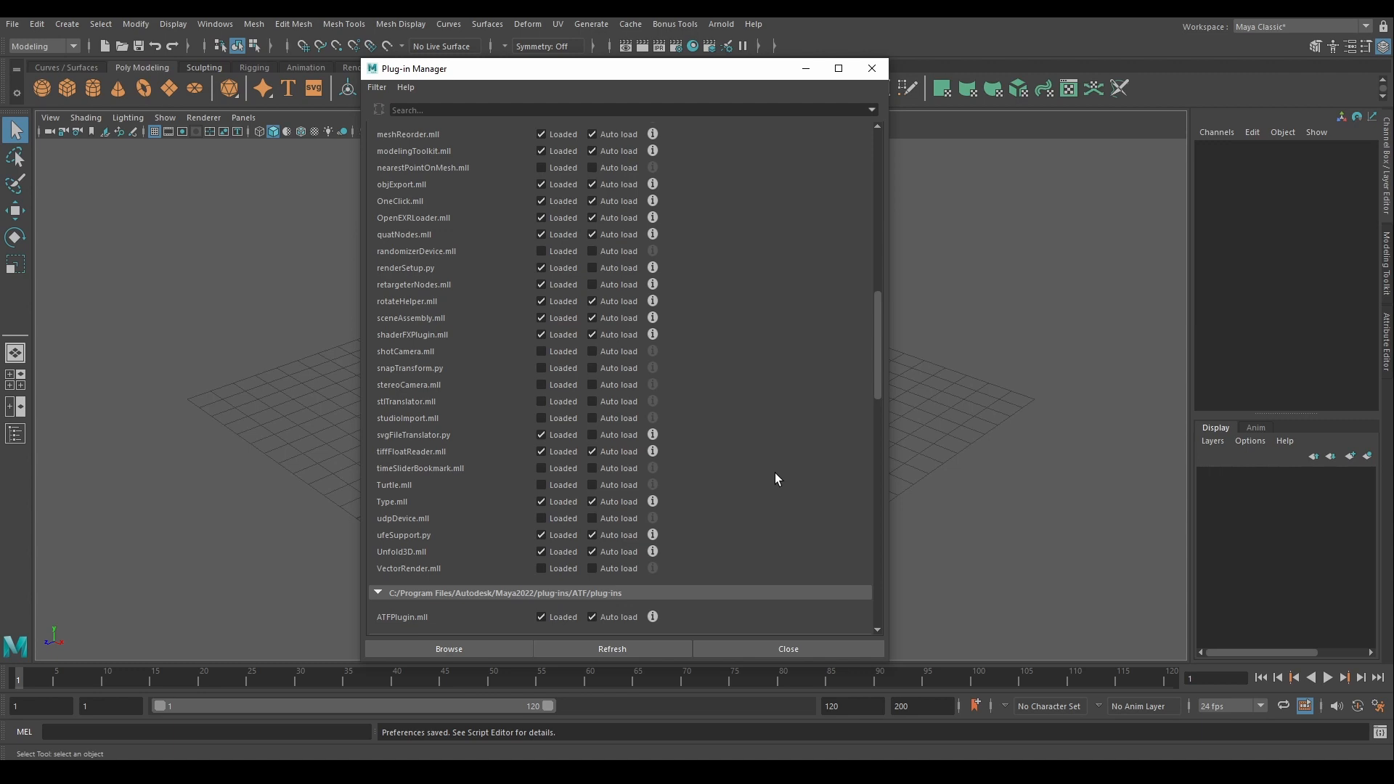
scroll(774, 473, "down", 5)
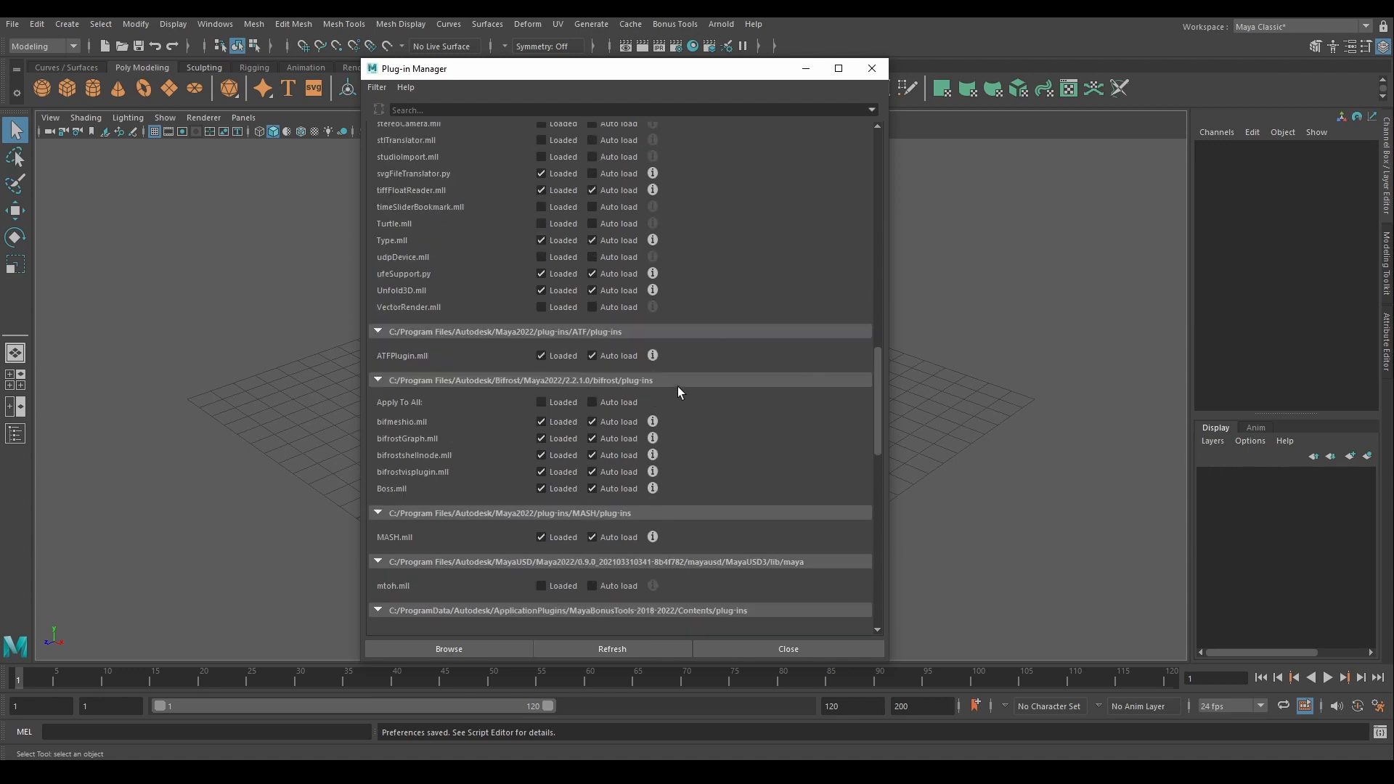
scroll(448, 435, "down", 2)
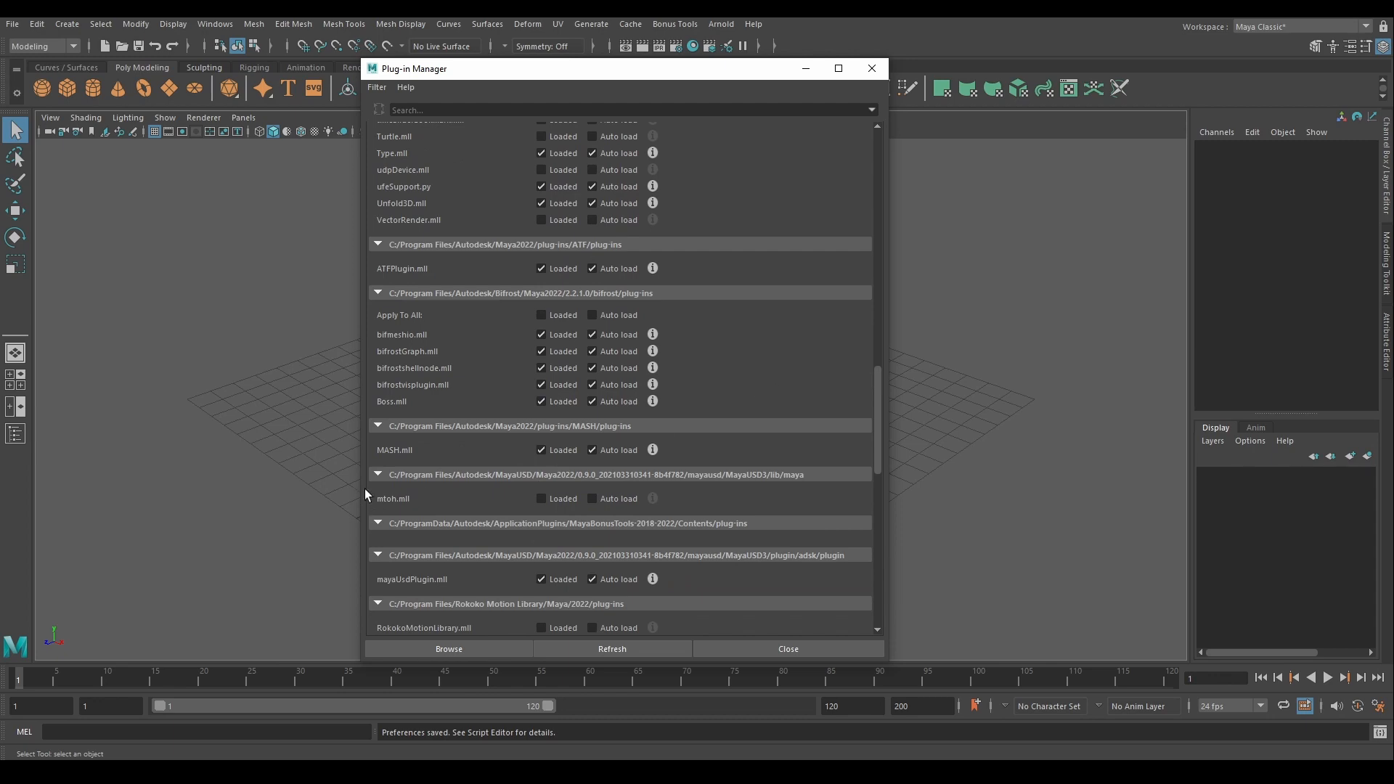
scroll(782, 439, "down", 4)
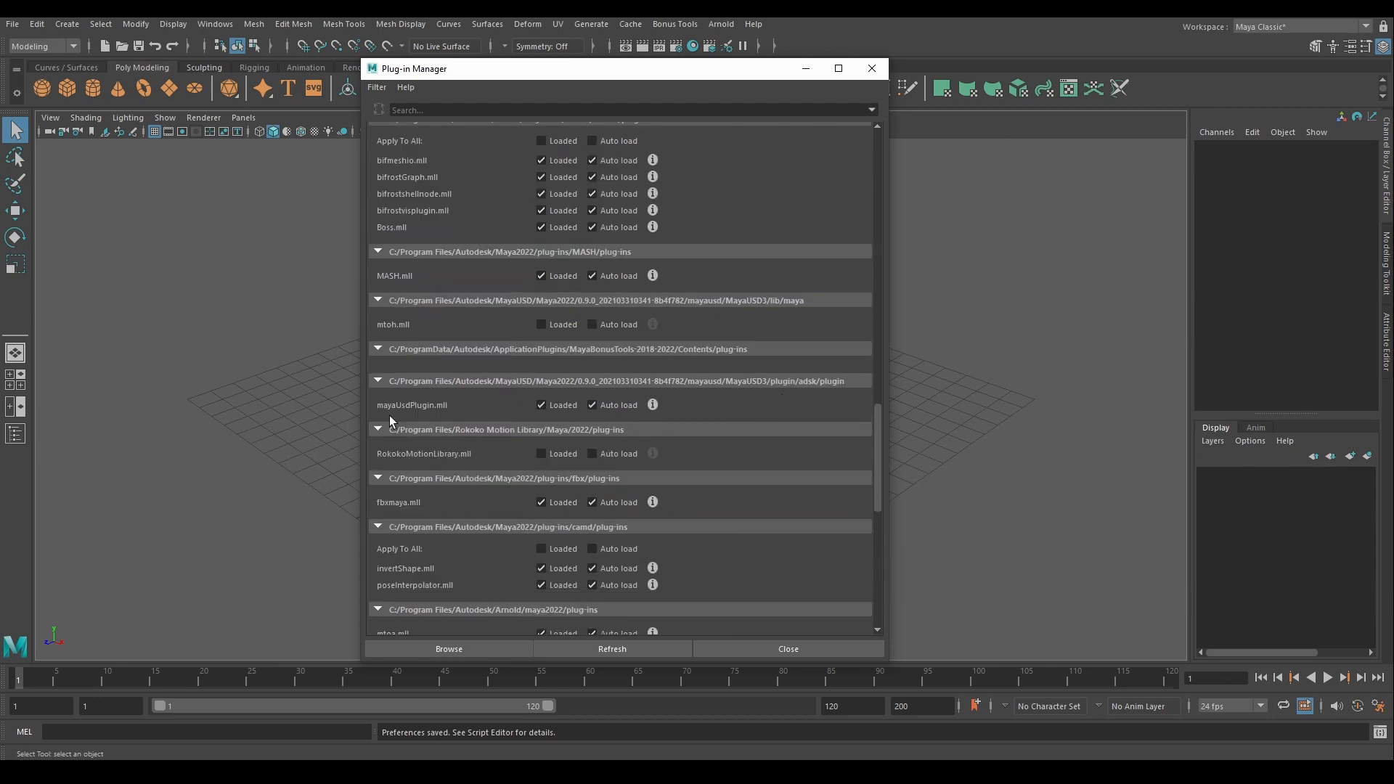
scroll(763, 411, "down", 3)
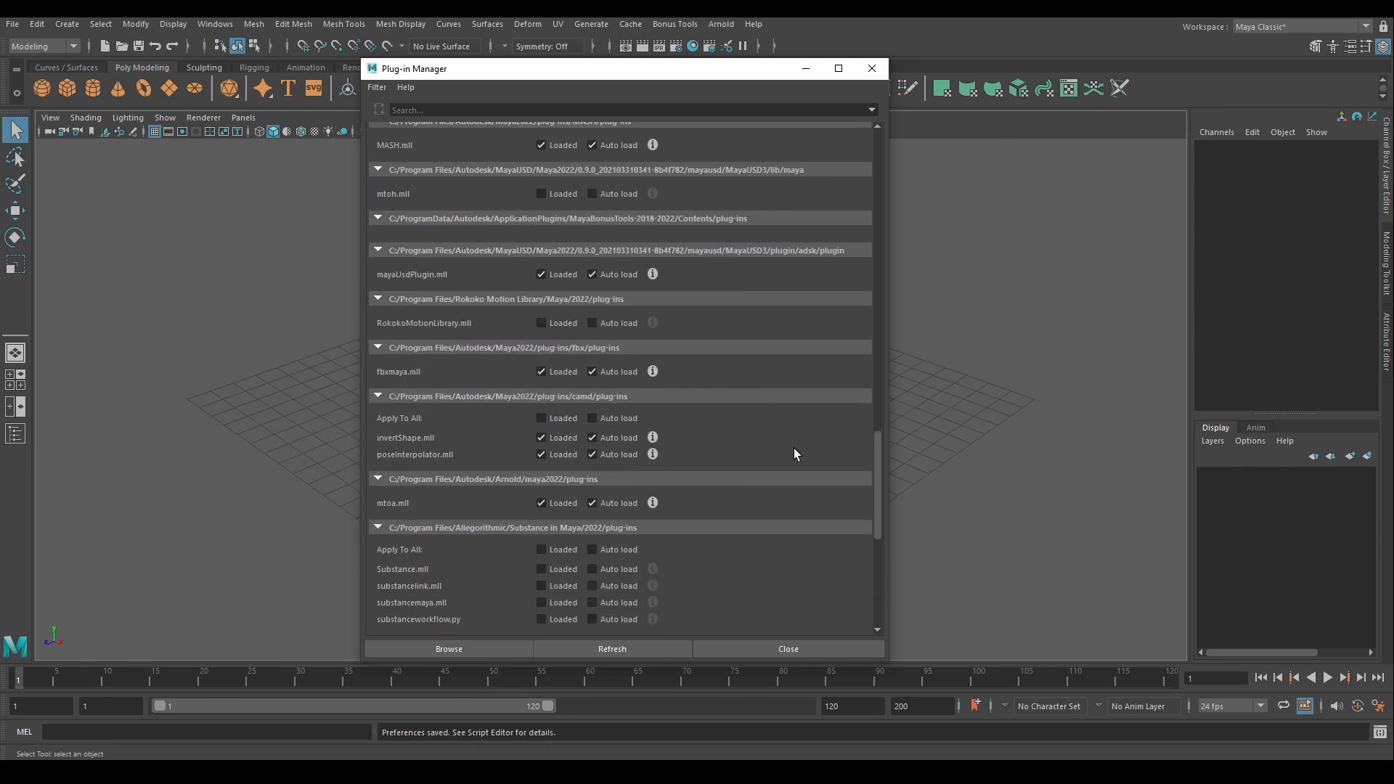
scroll(795, 449, "down", 4)
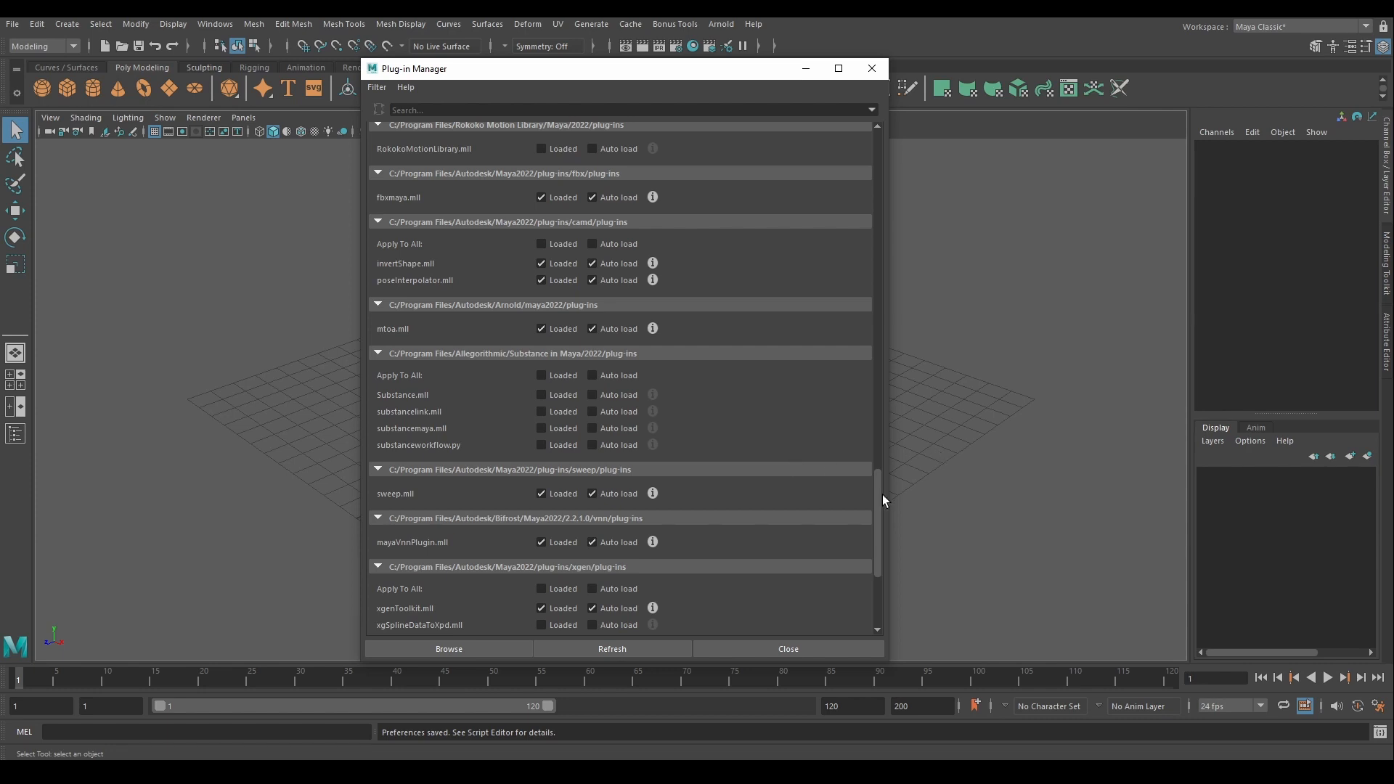
left_click_drag(878, 498, 886, 565)
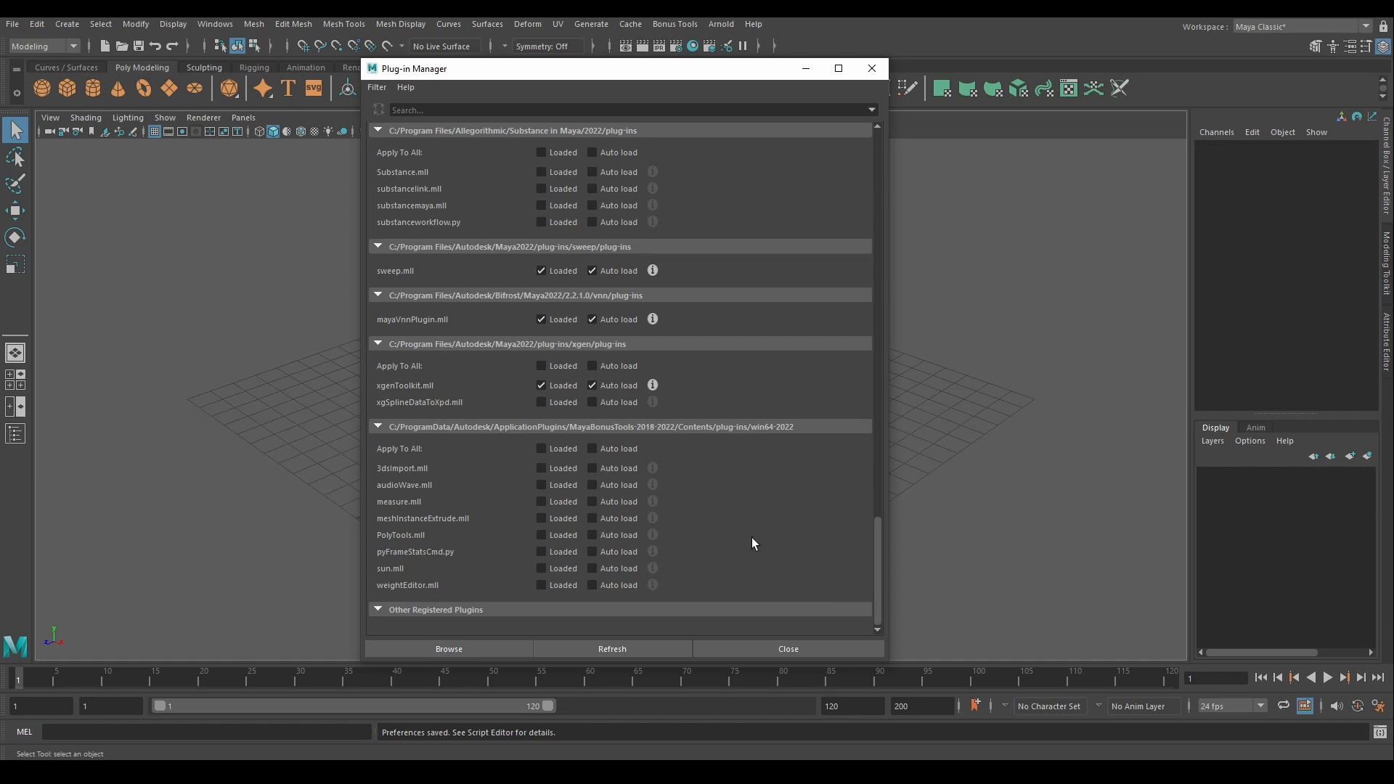
left_click(544, 535)
left_click(541, 586)
left_click(800, 648)
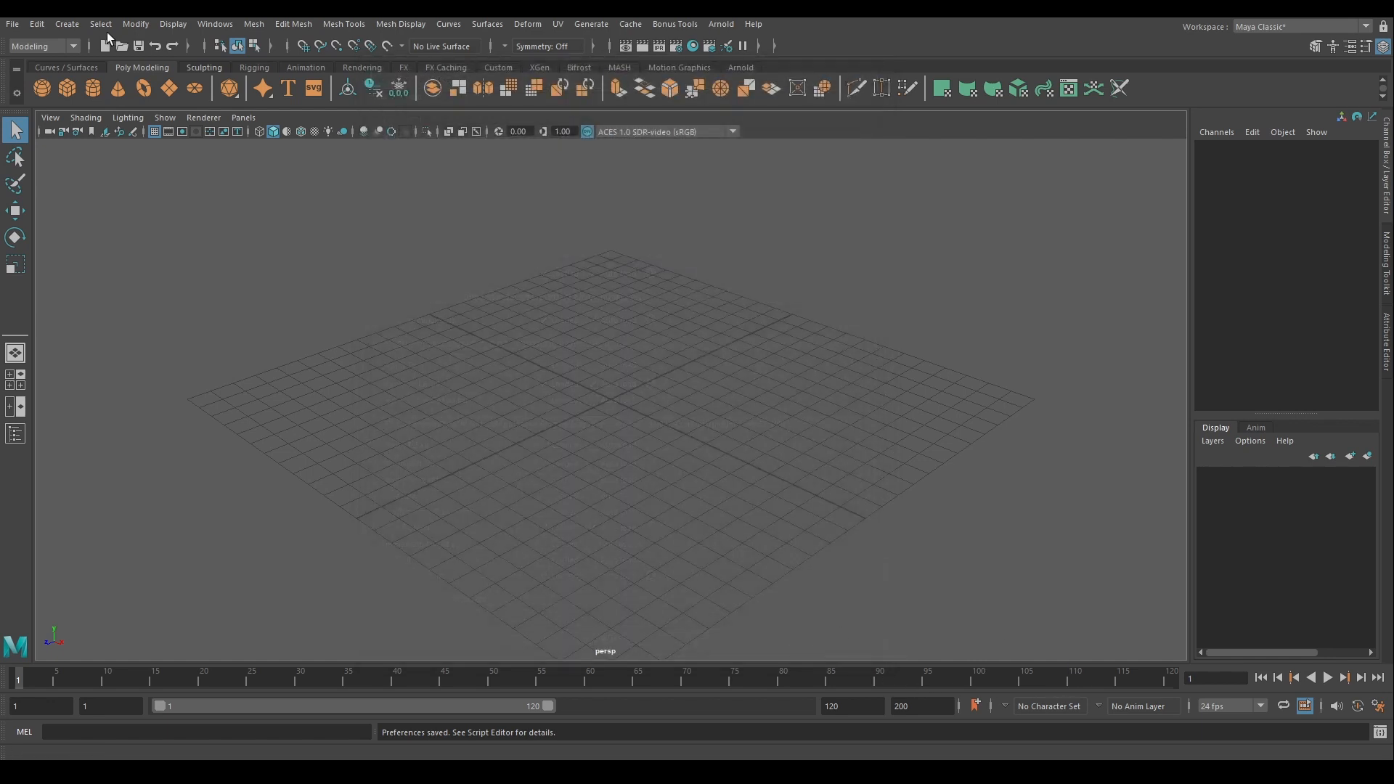
Step: Save the preferences, check the modified files in the prefs folder in File Explorer, and minimize that window
left_click(12, 24)
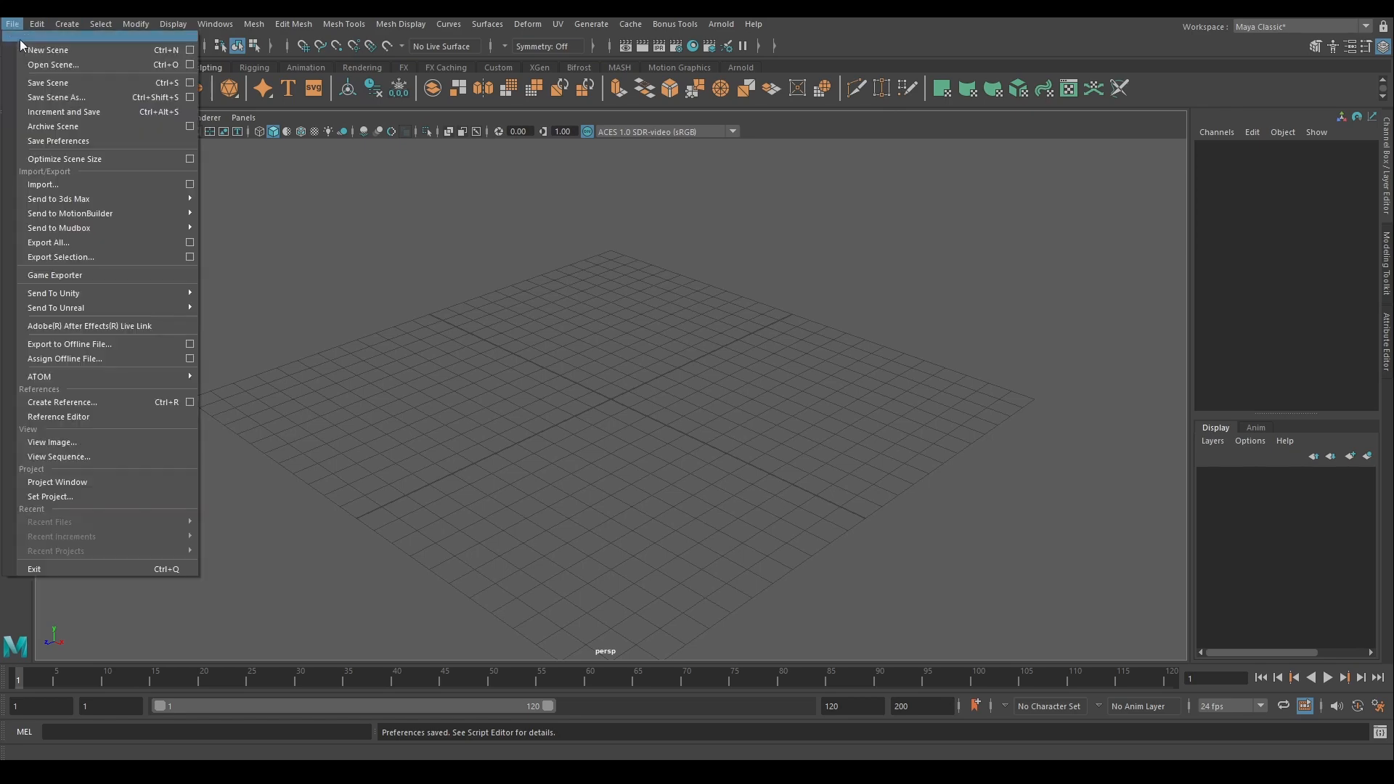
left_click(73, 140)
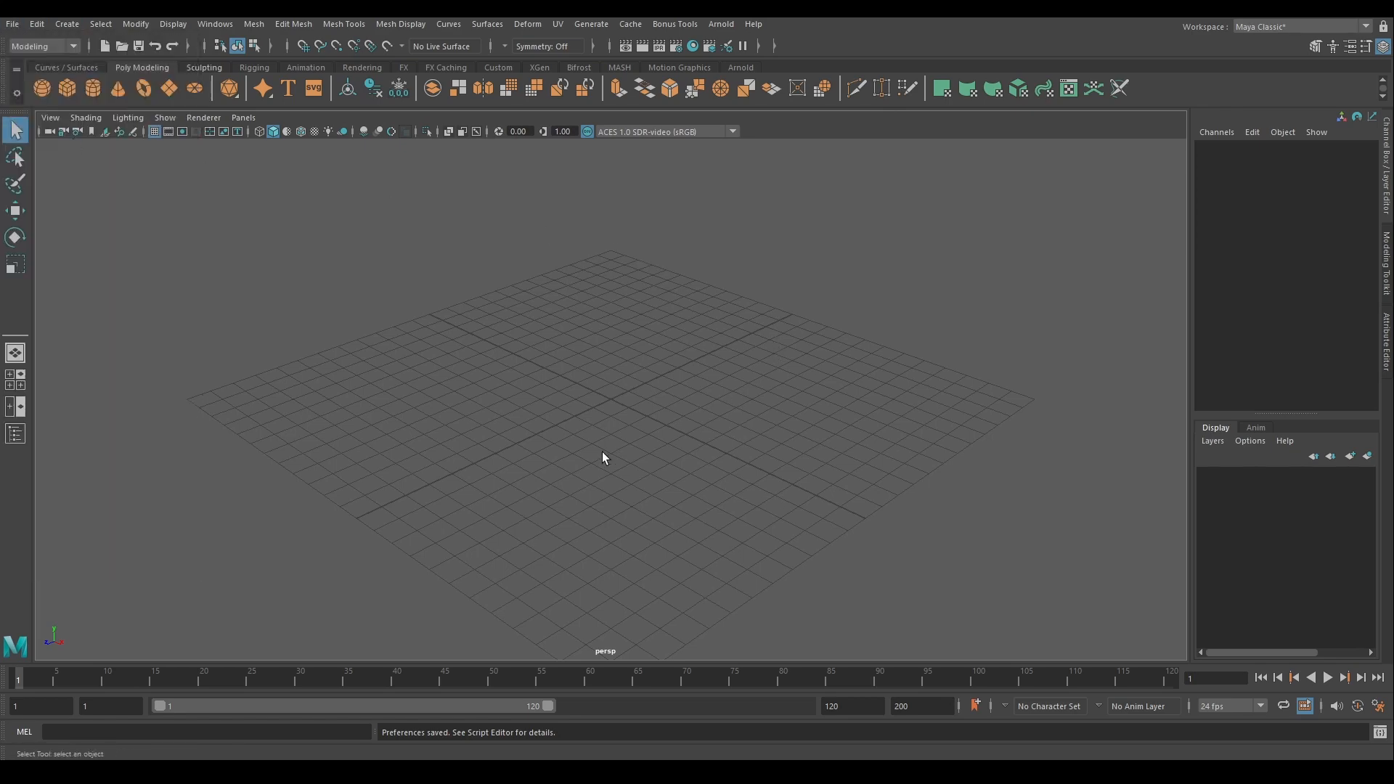
left_click(218, 772)
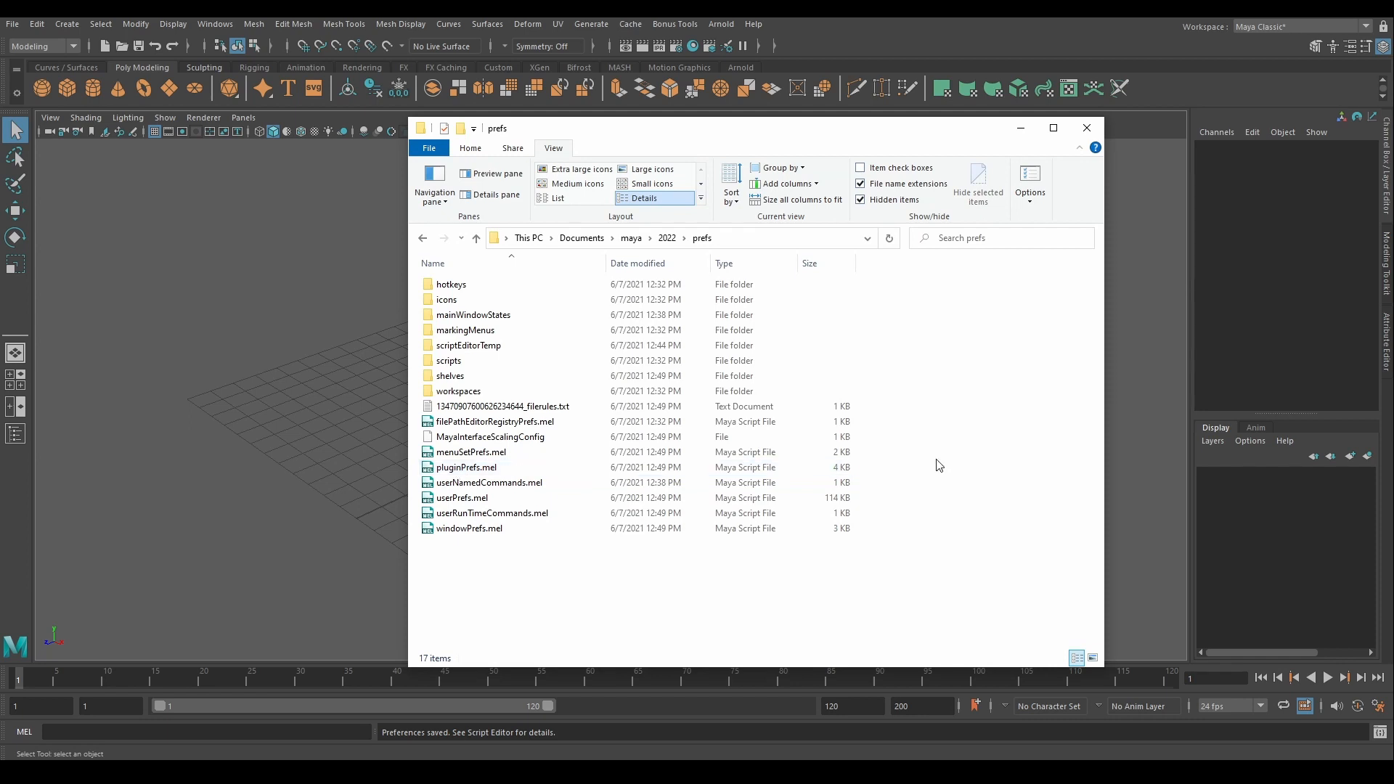
left_click(1022, 129)
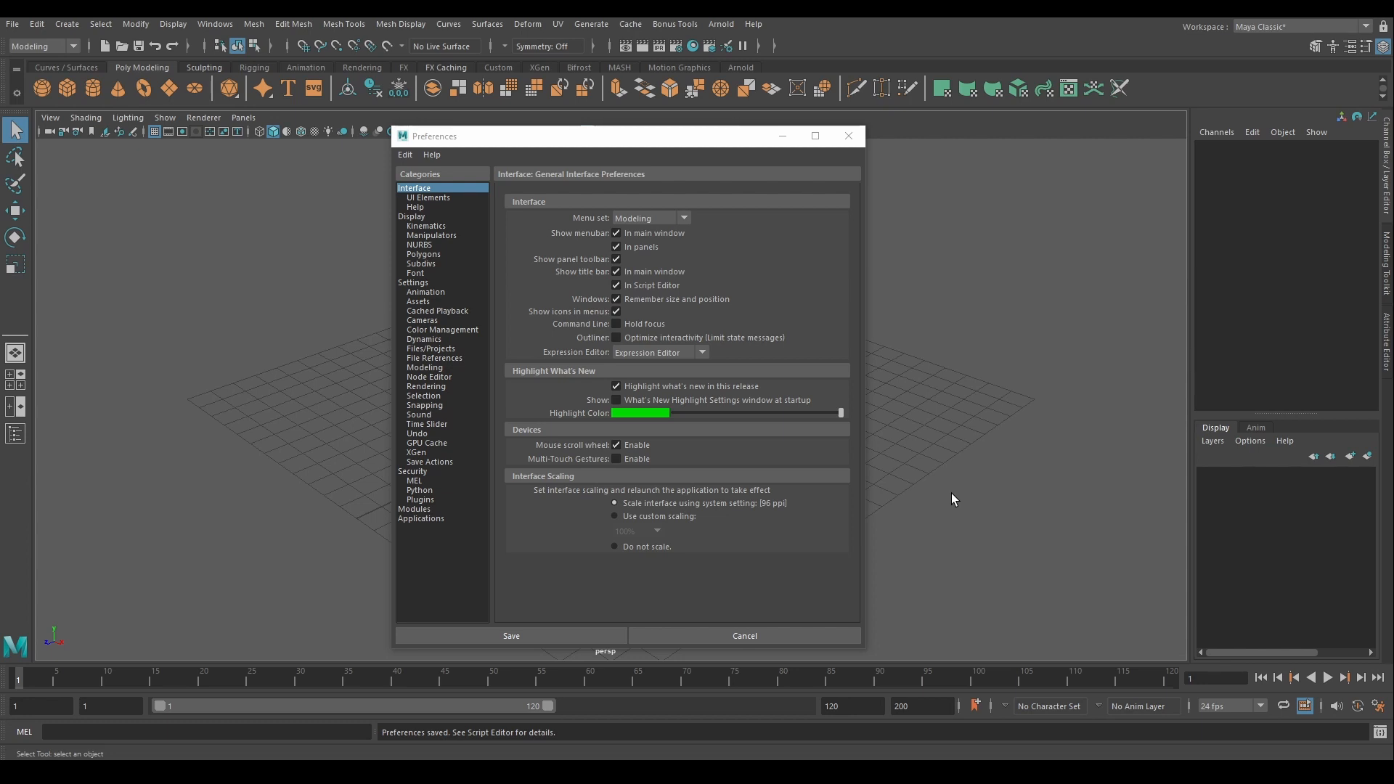
Step: Look through the Animation, Modeling, Modules and Security preference categories in an enlarged Preferences window
left_click(430, 292)
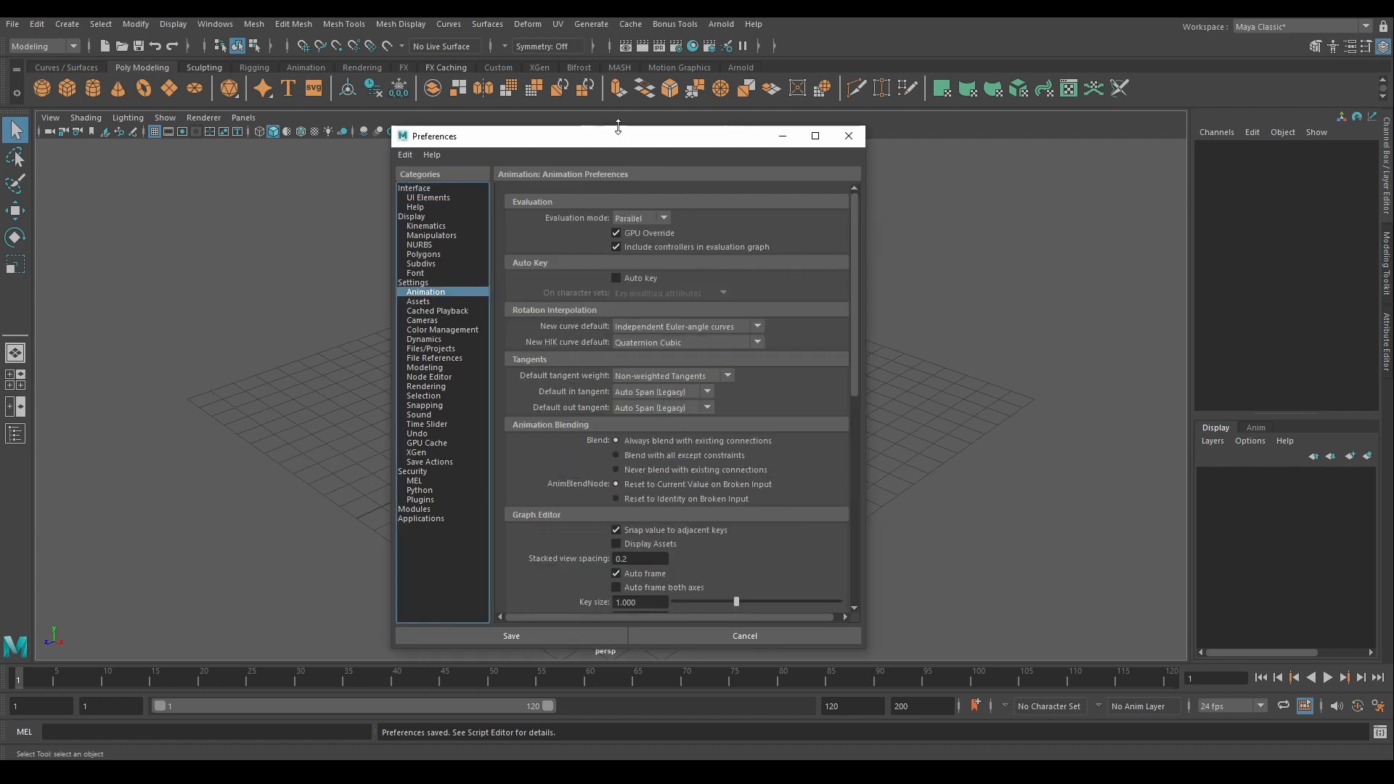
left_click_drag(617, 131, 618, 73)
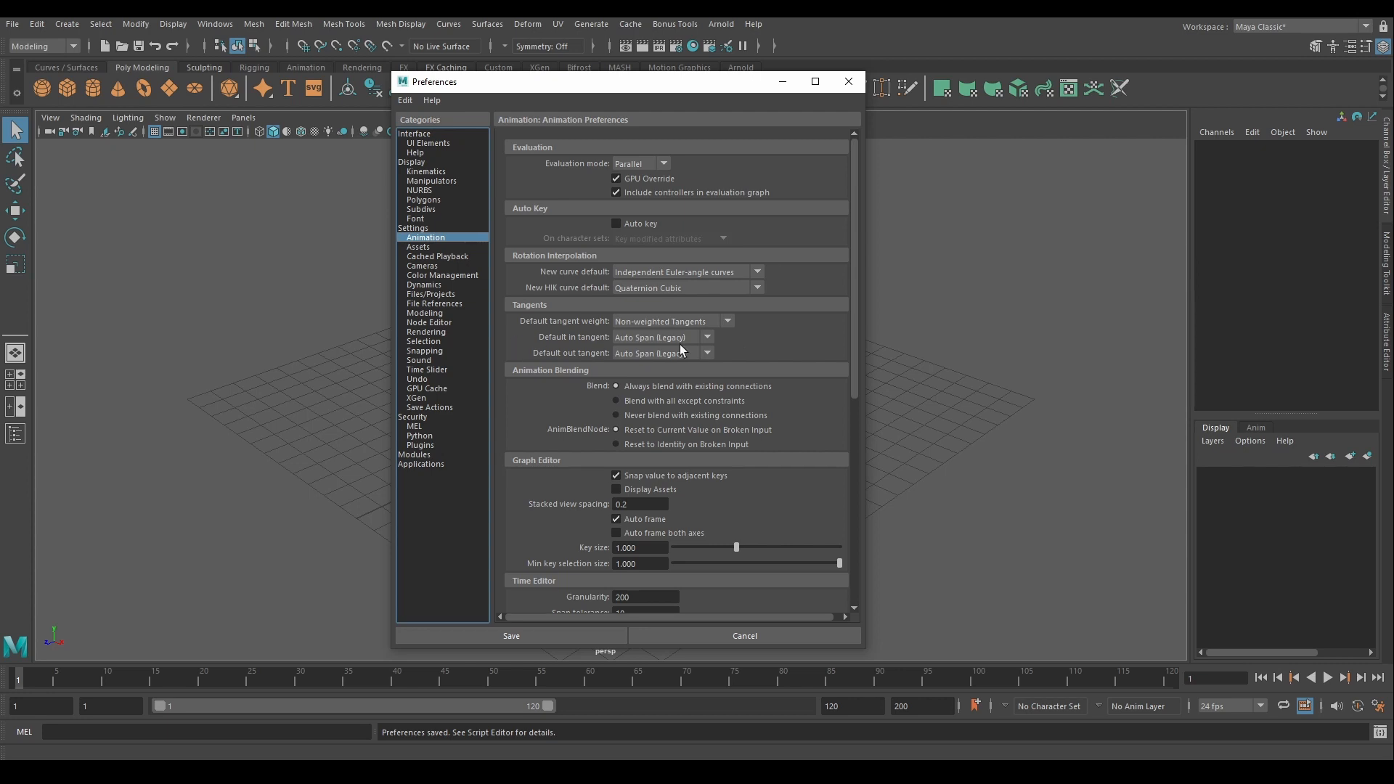
scroll(781, 342, "down", 4)
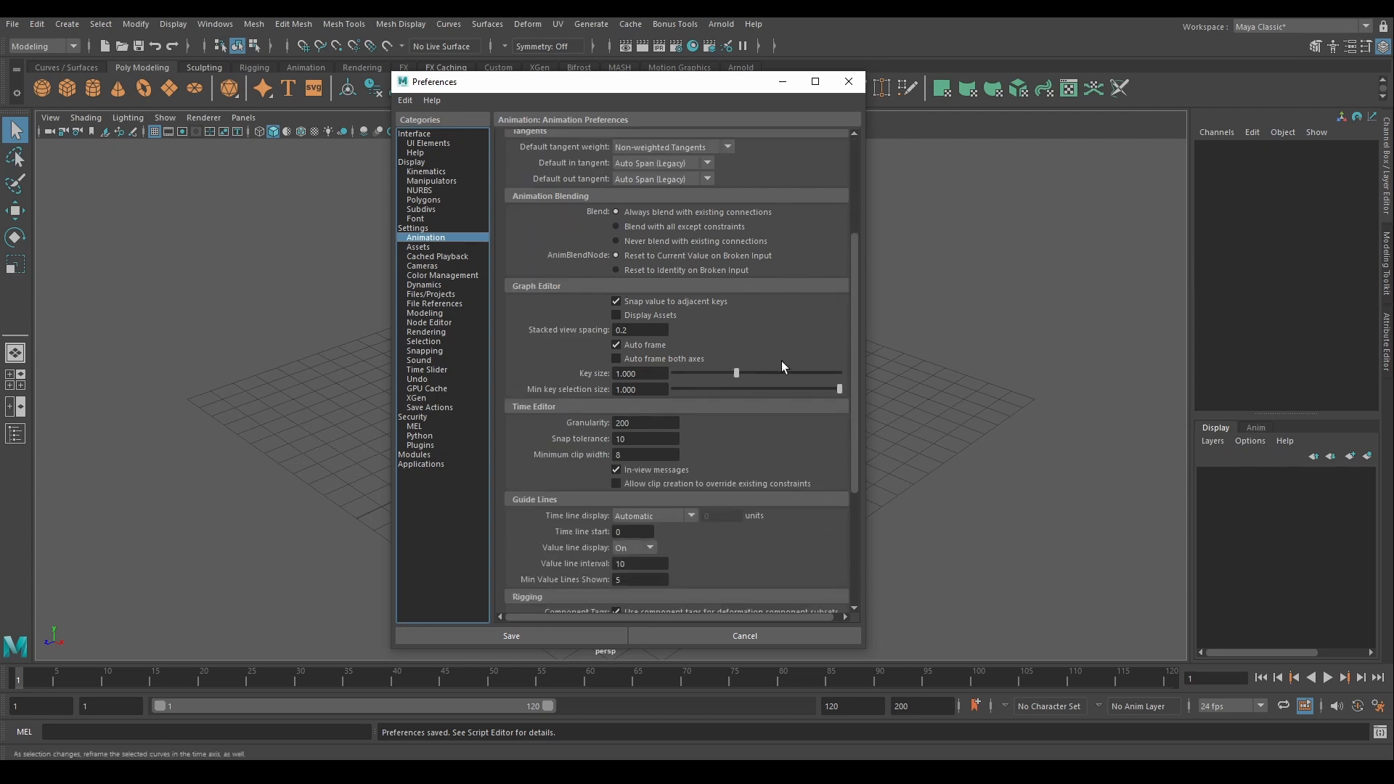
scroll(763, 422, "down", 2)
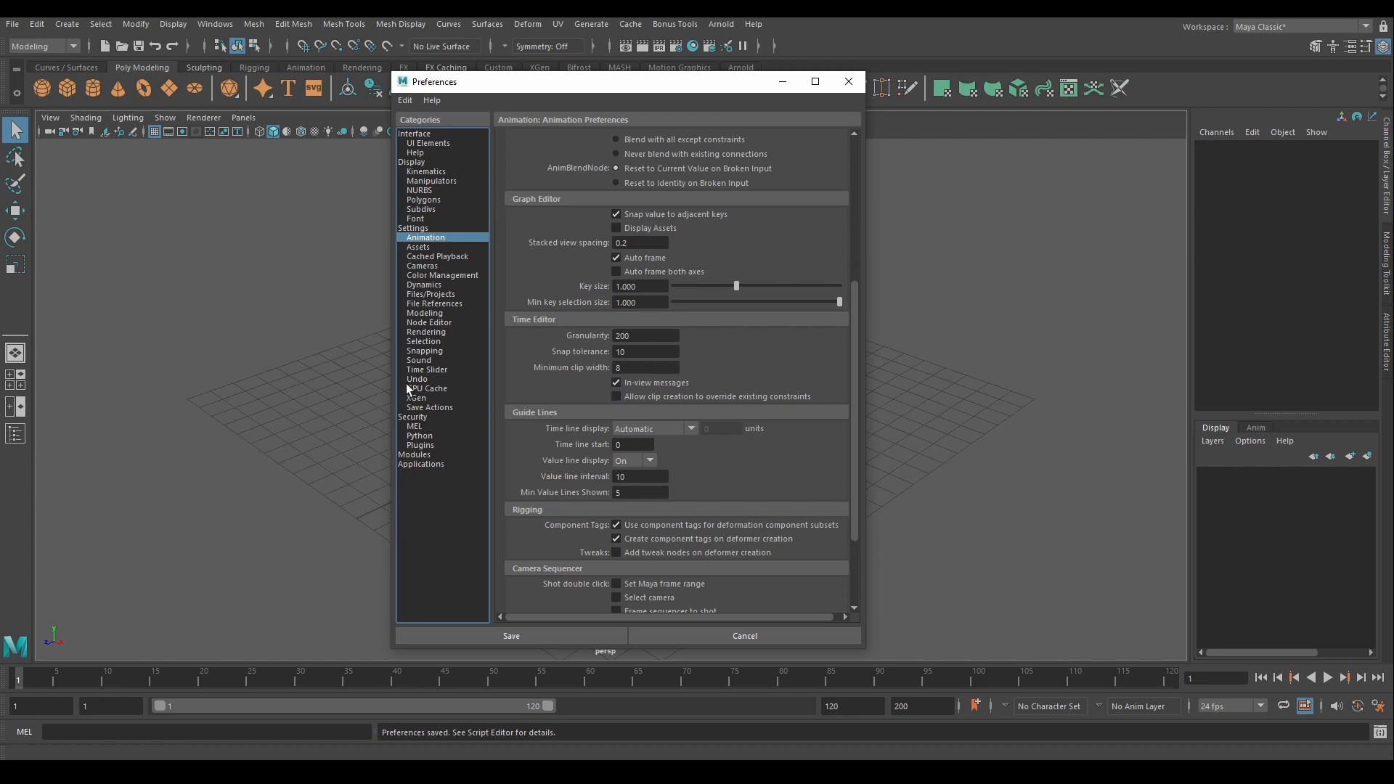
left_click(427, 314)
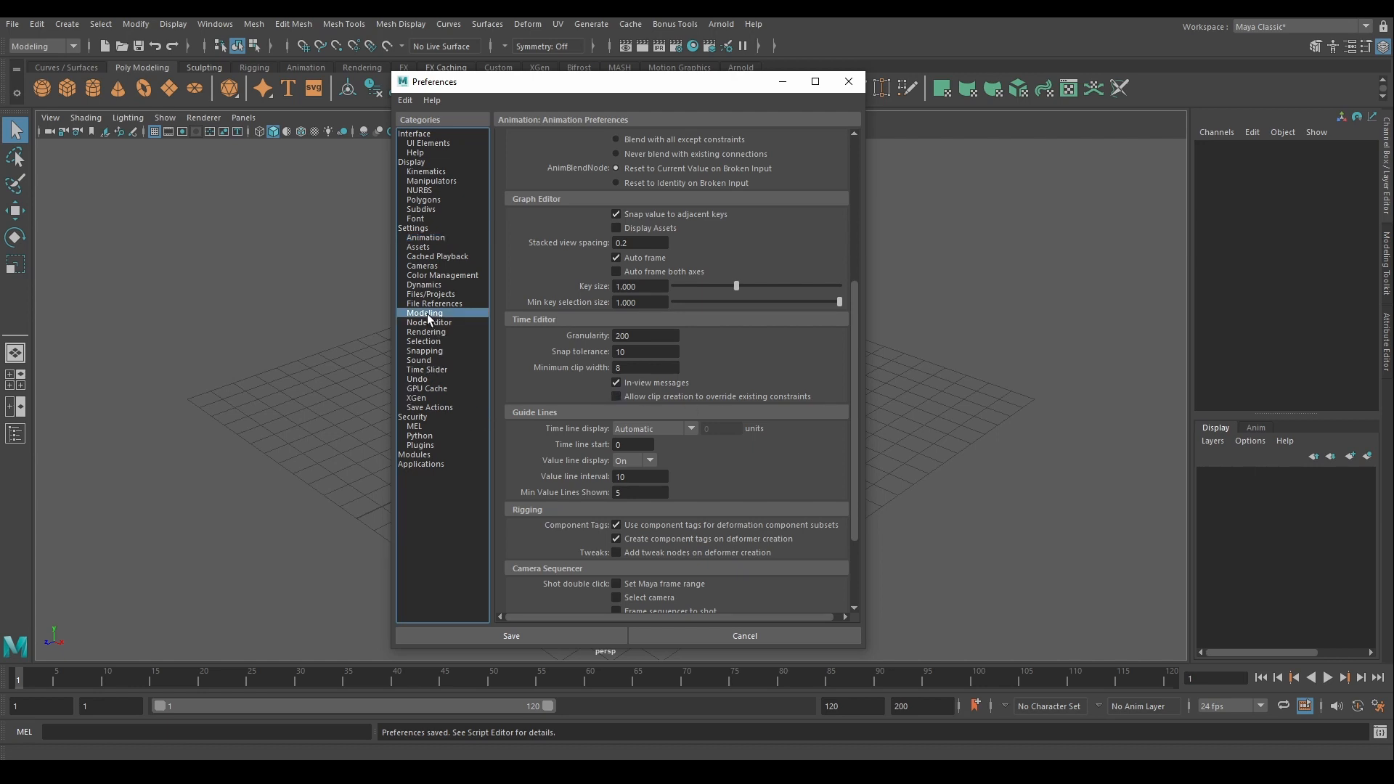
scroll(719, 403, "down", 2)
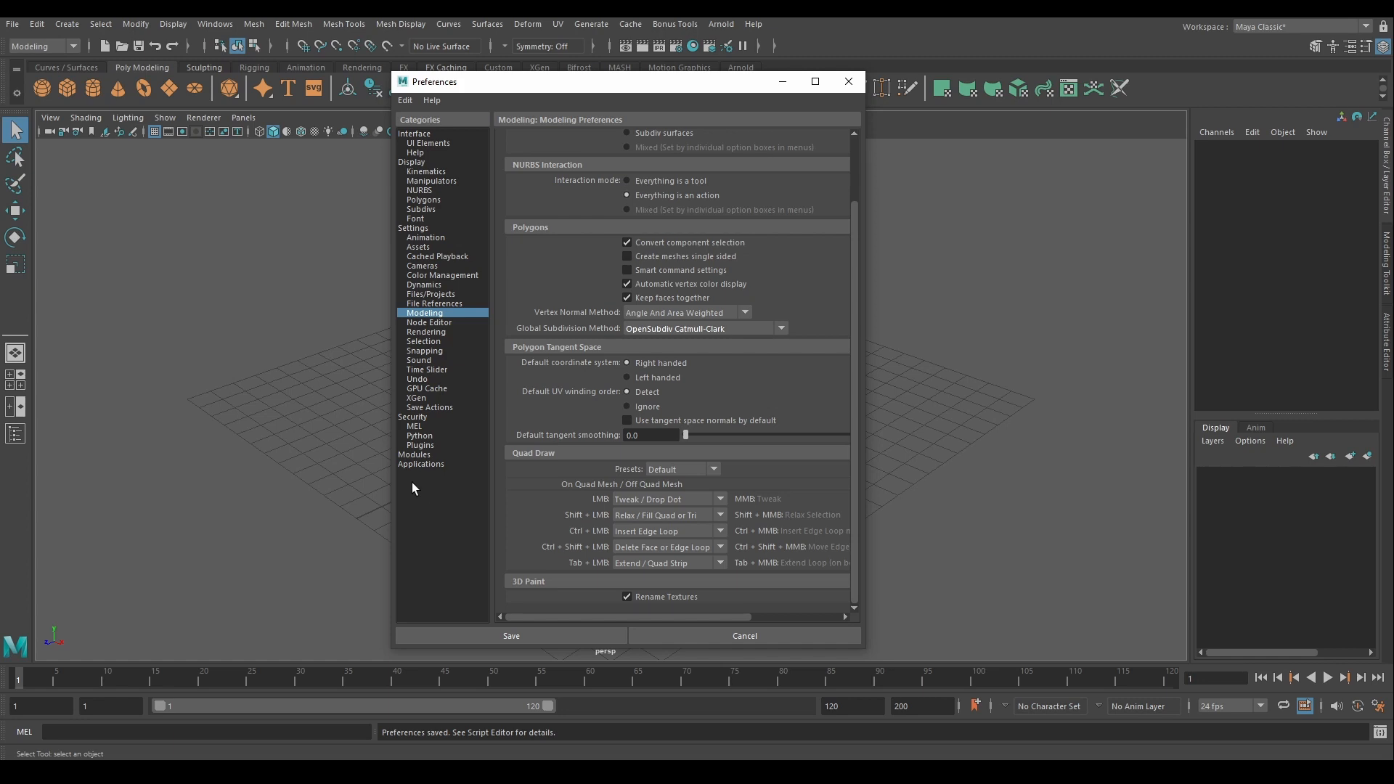
left_click(413, 455)
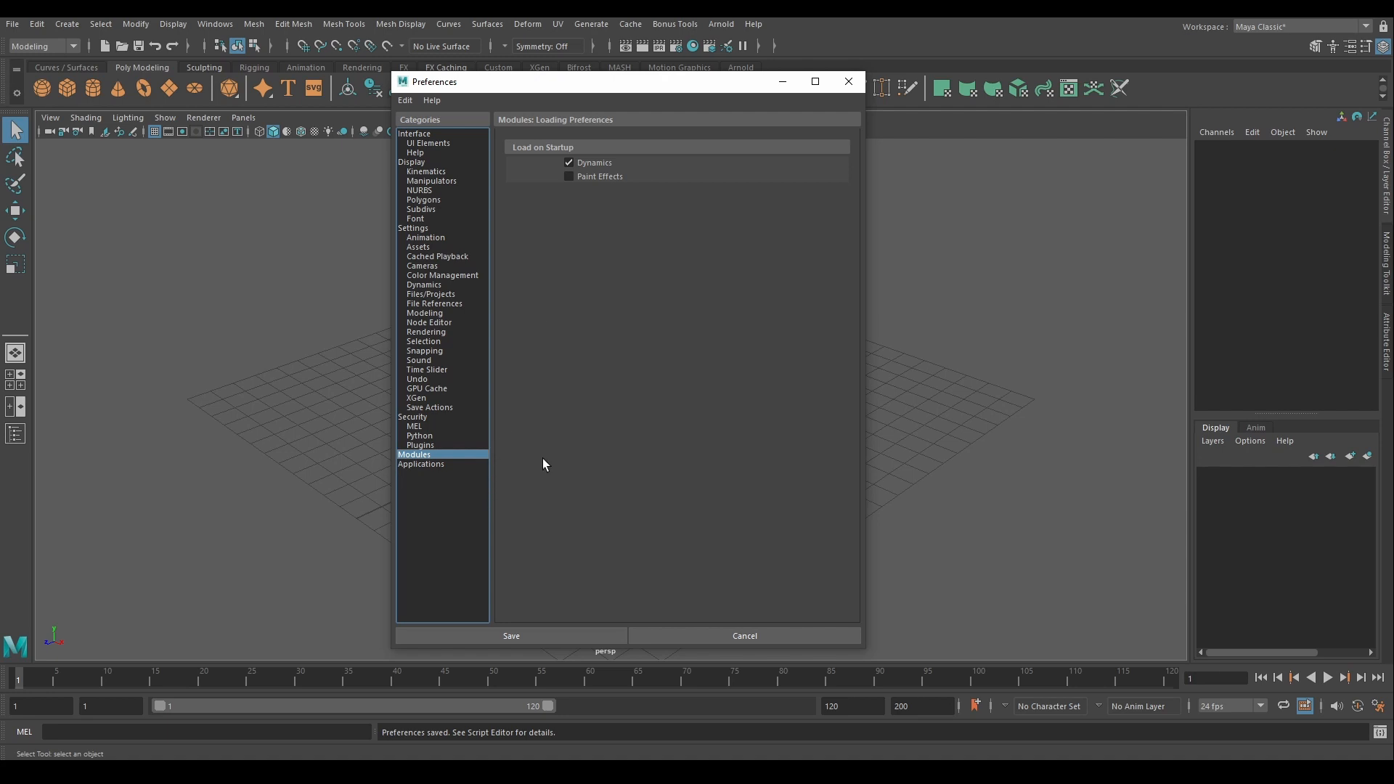
left_click(413, 416)
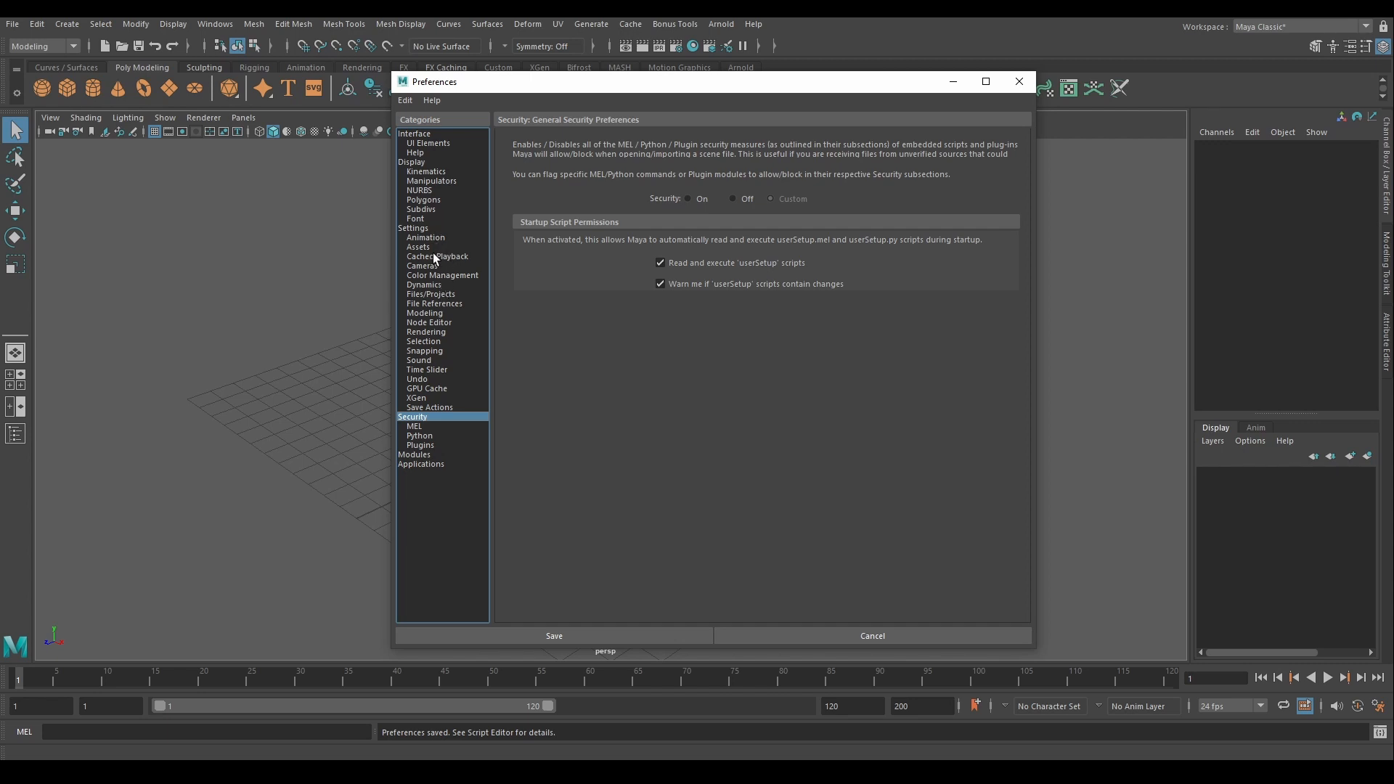
Step: View the Files/Projects preferences and compare their recent history settings with the recent files, increments and projects entries in the application
left_click(430, 294)
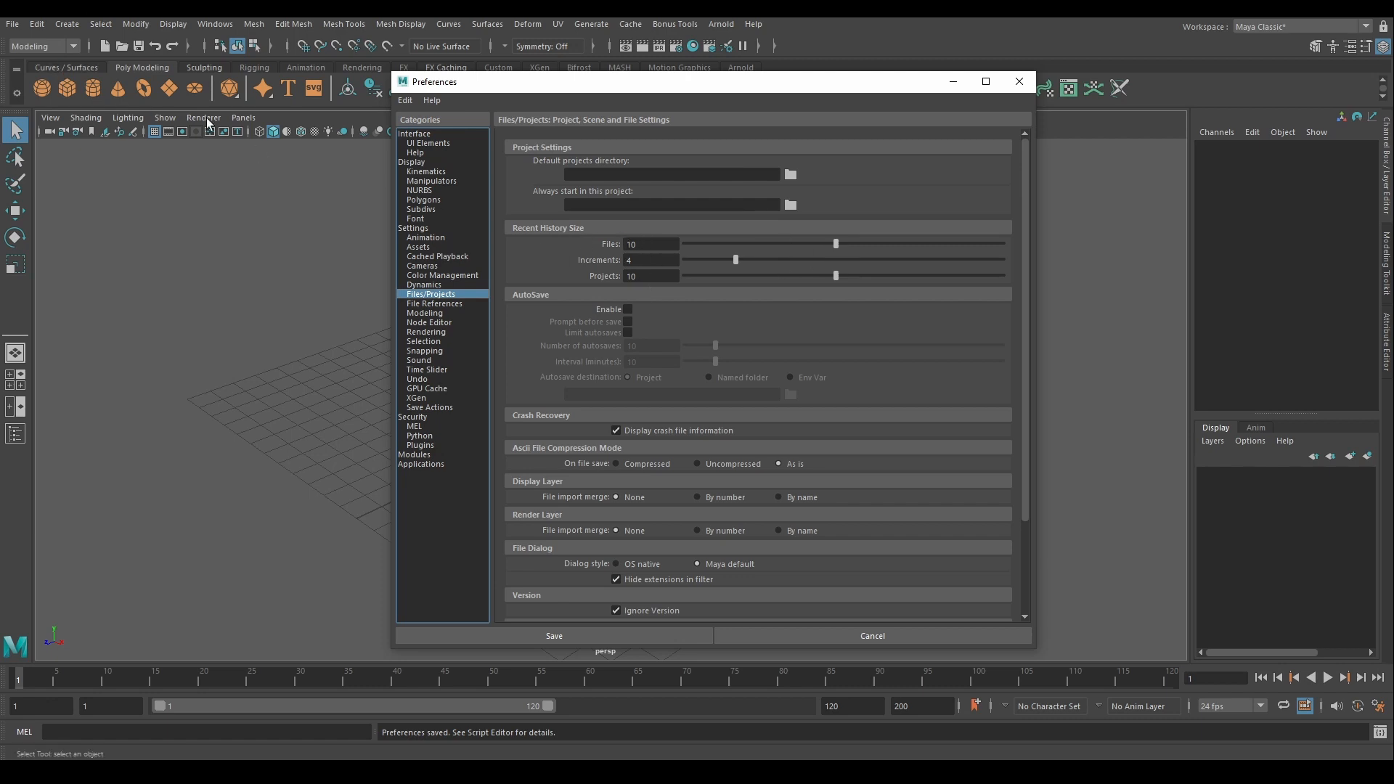
left_click(11, 24)
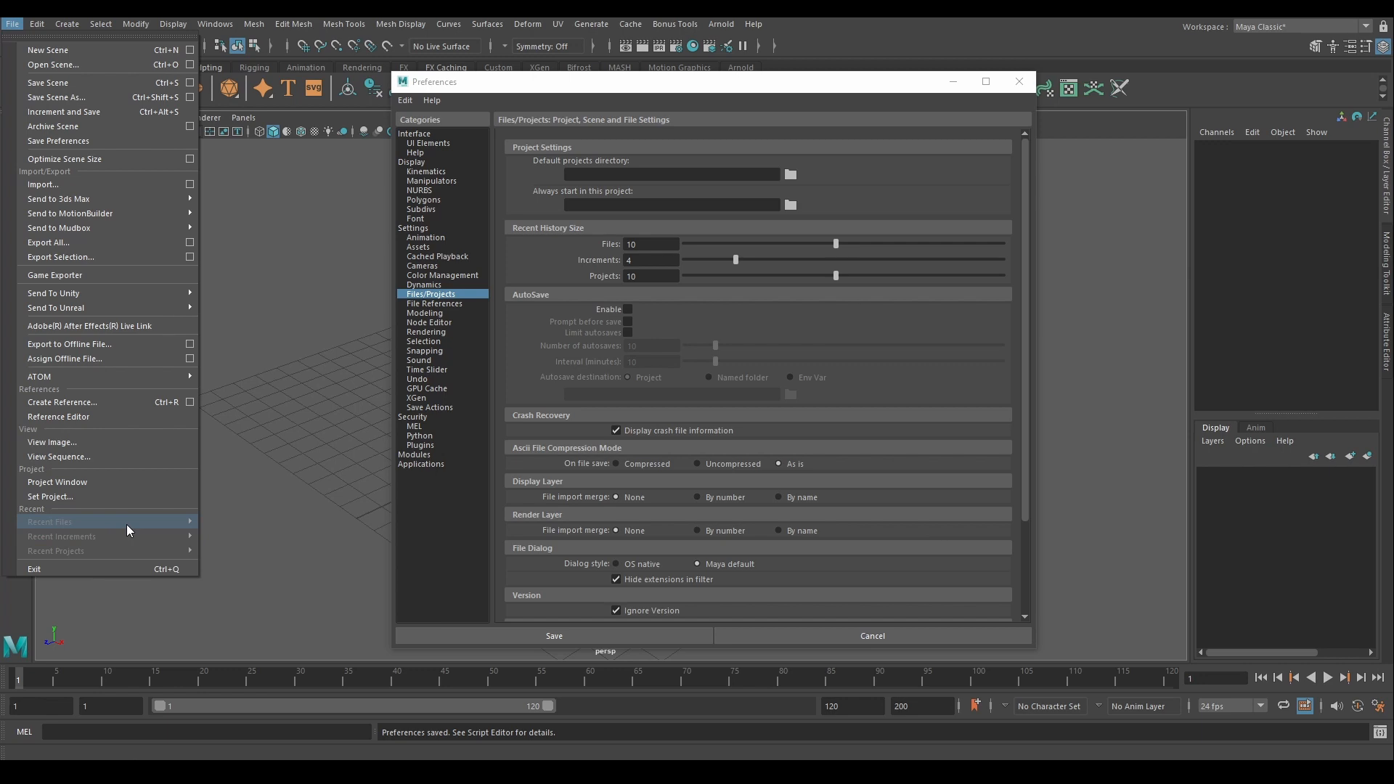
left_click(901, 181)
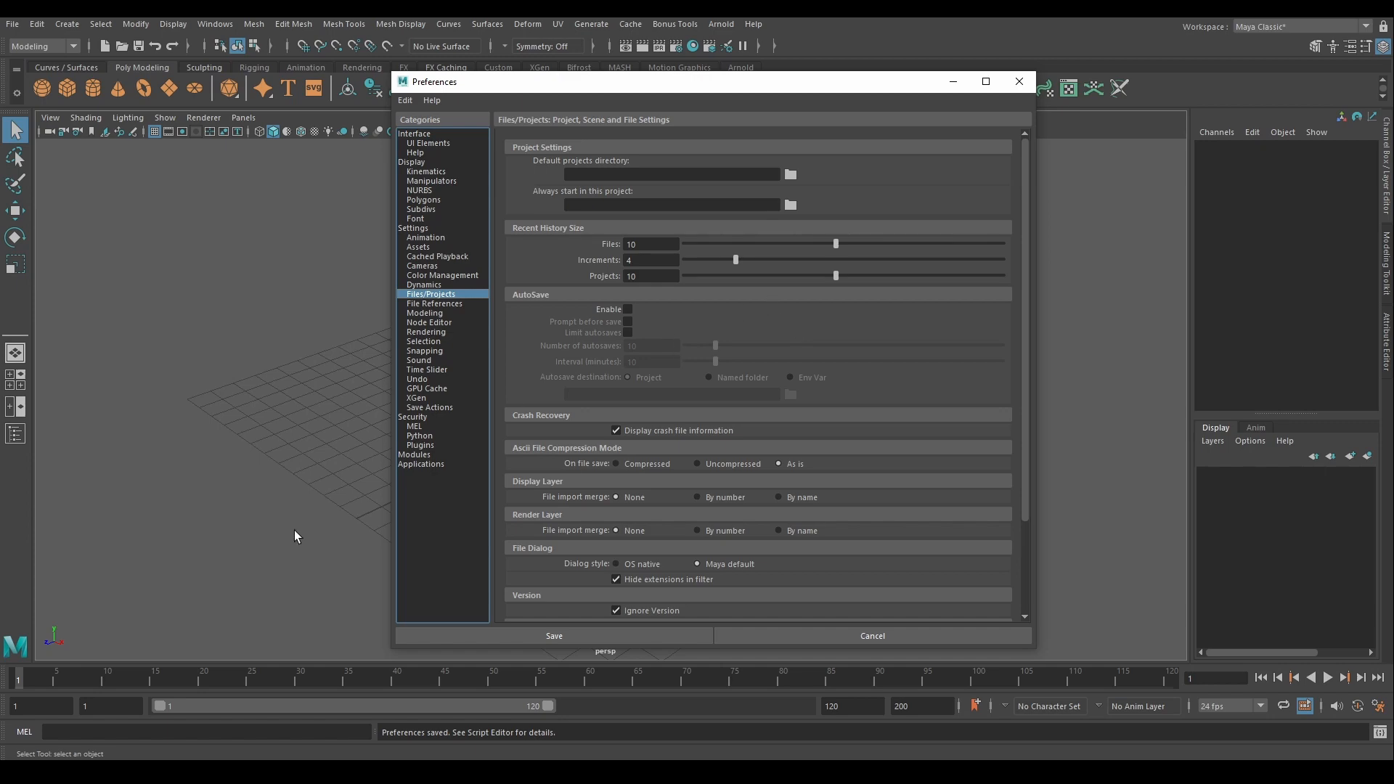
Step: Switch to File Explorer, examine the default and m2022 project folders under Documents > maya > projects, and return to the Preferences window
left_click(109, 771)
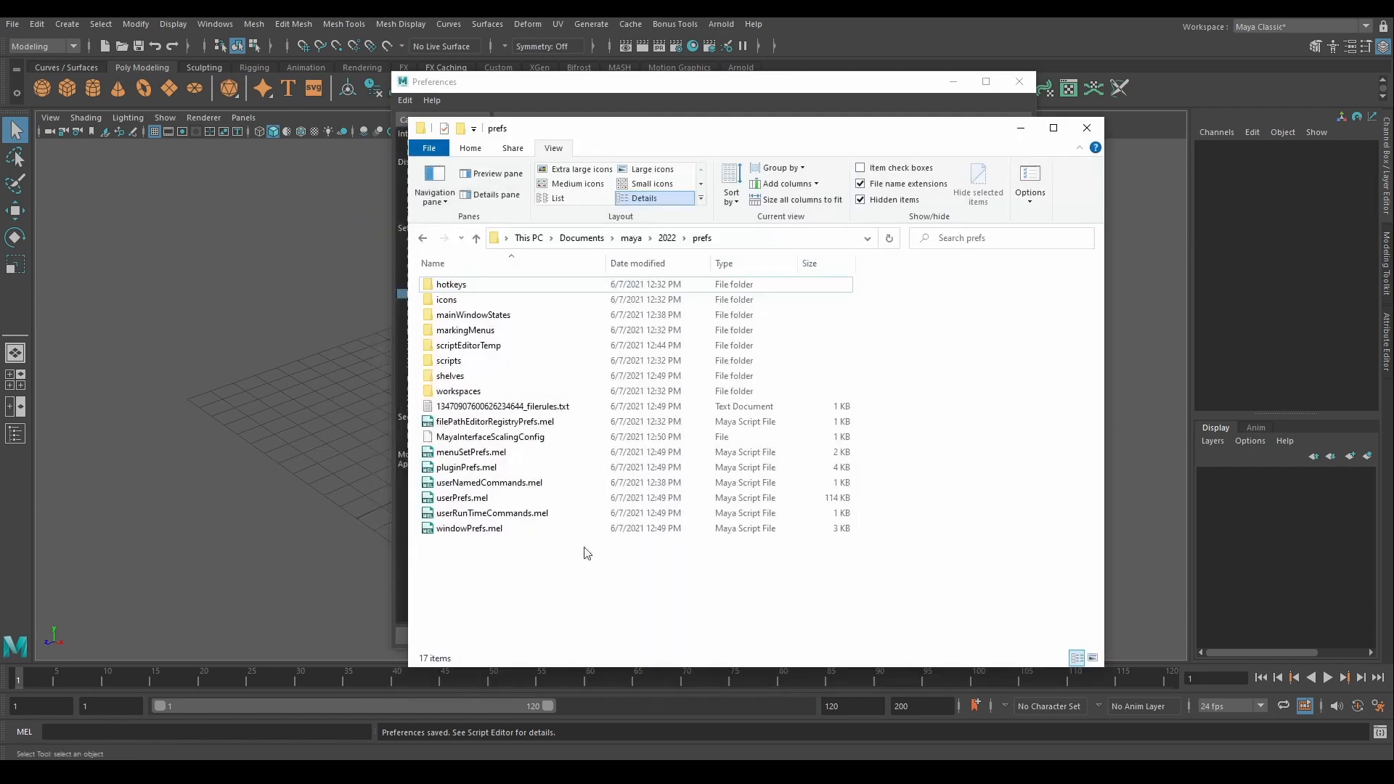
left_click(634, 242)
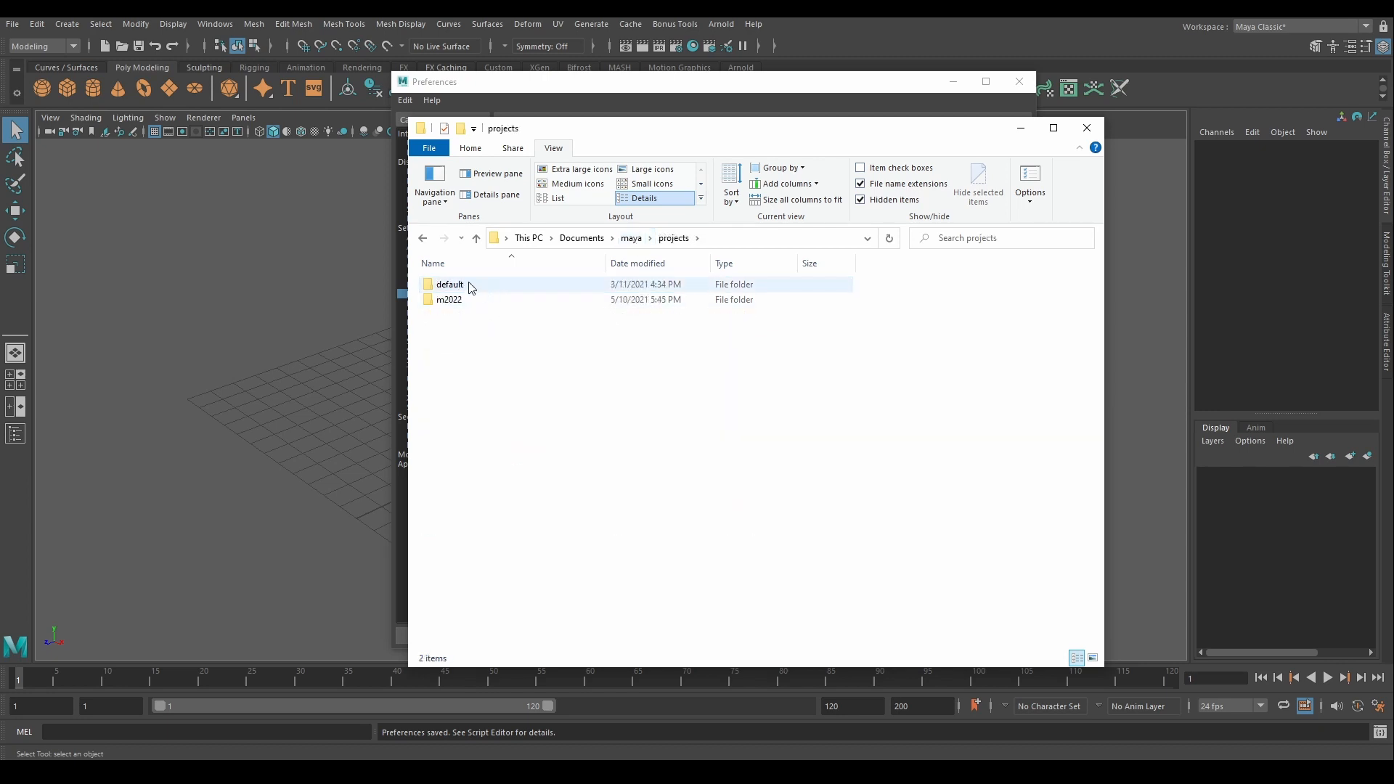
double_click(450, 284)
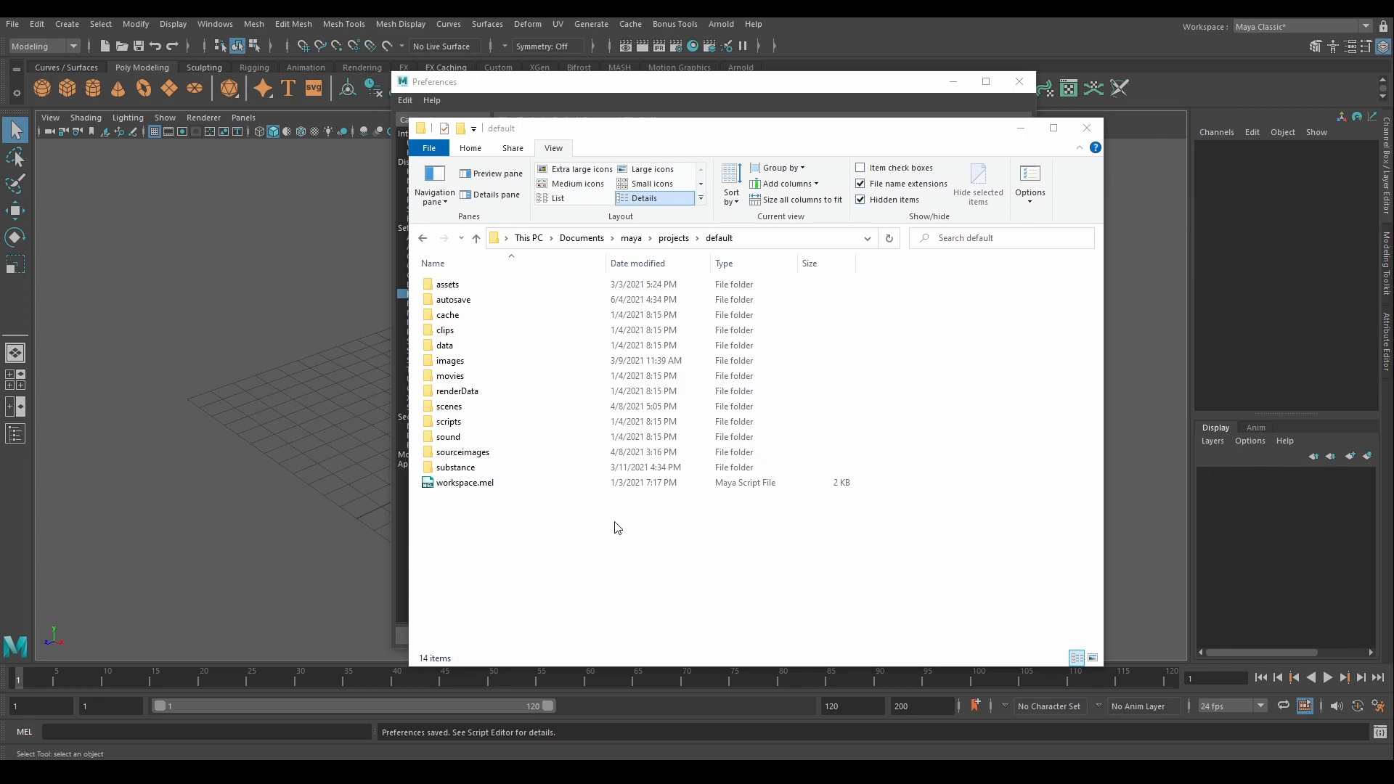
left_click(674, 239)
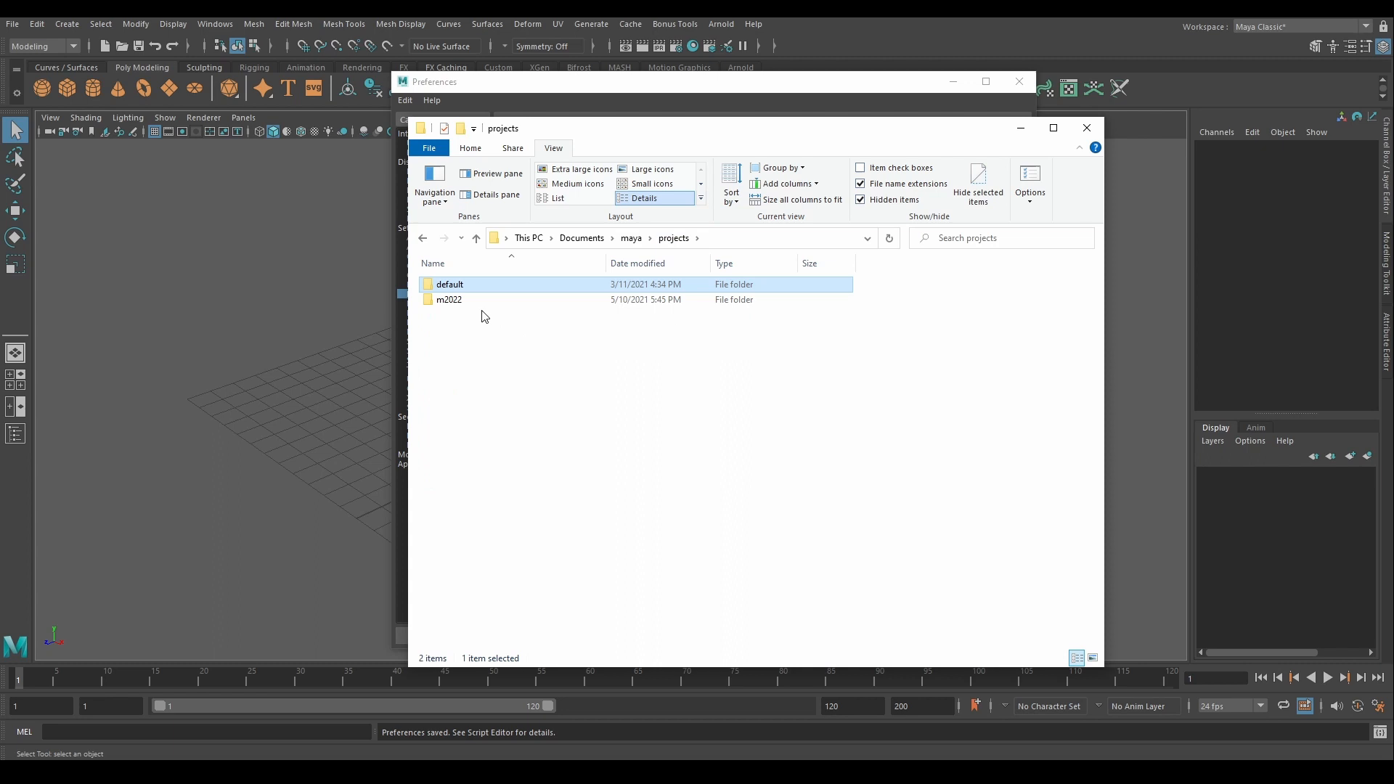
double_click(444, 300)
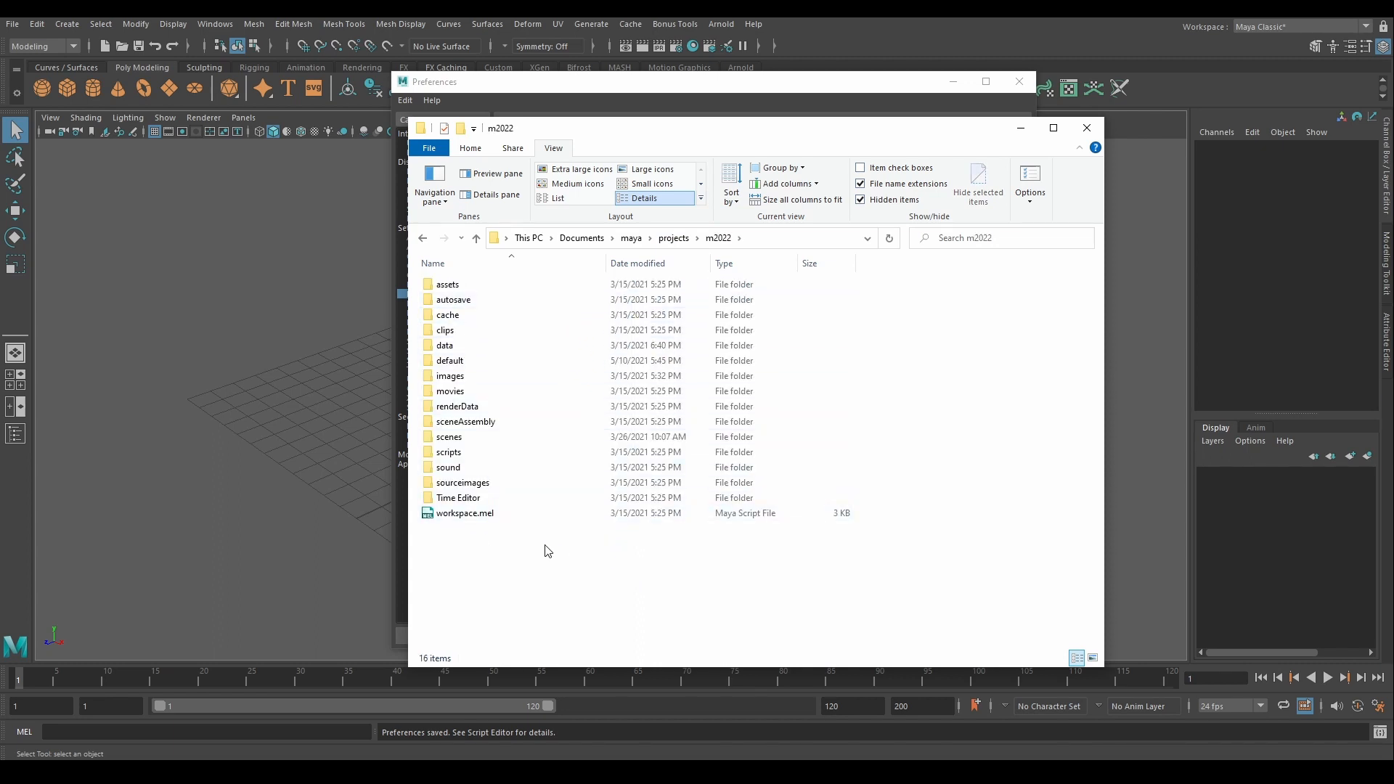
left_click(682, 90)
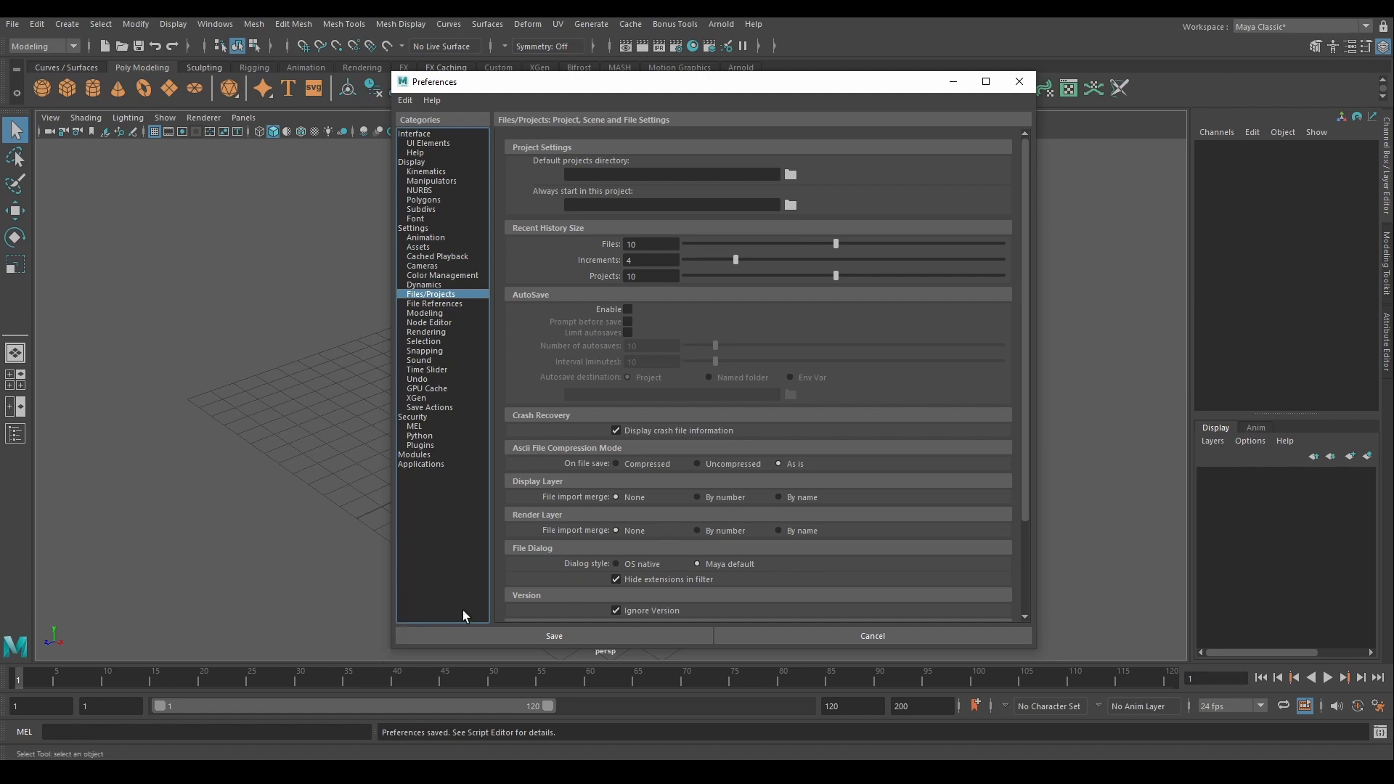
Step: Enable AutoSave in the Files/Projects preferences, and check the autosave folders of the m2022 and default projects in File Explorer
left_click(629, 310)
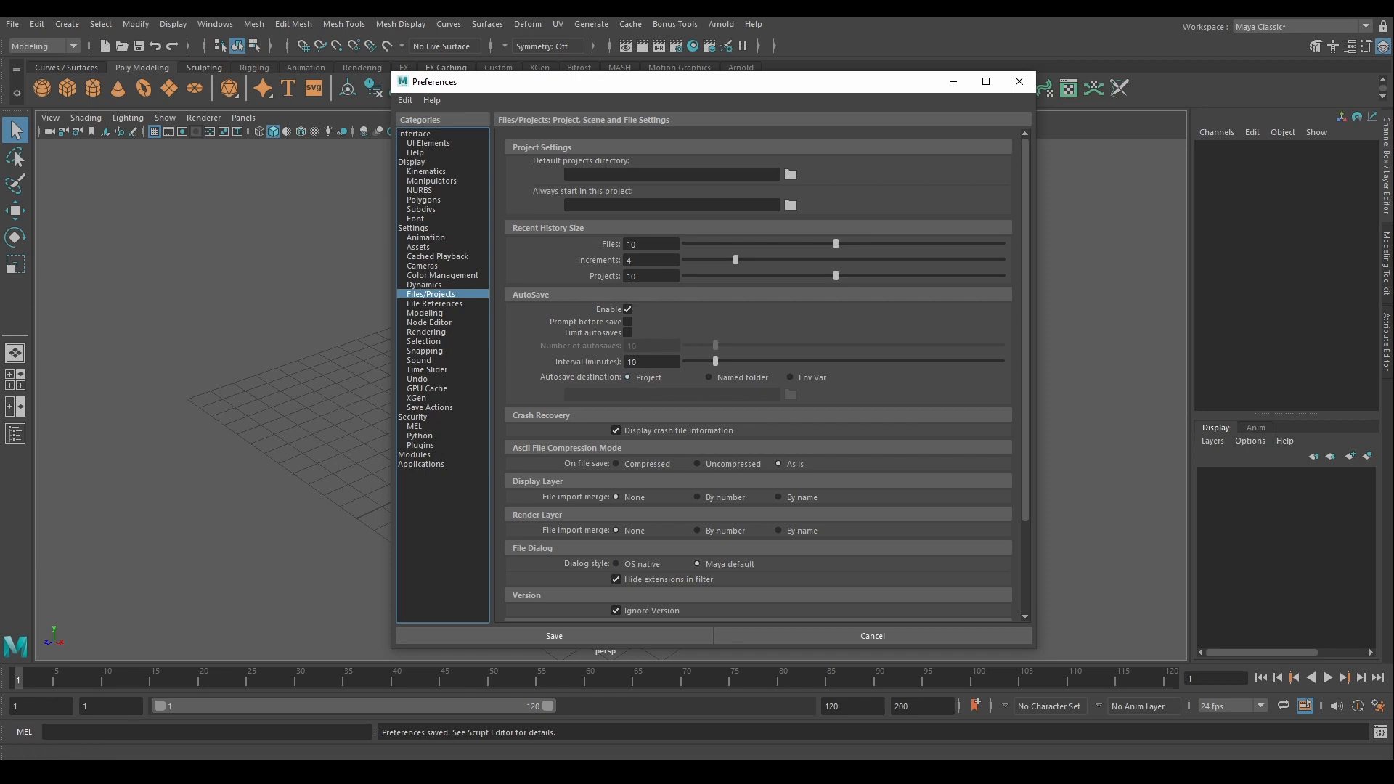
key("alt+Tab")
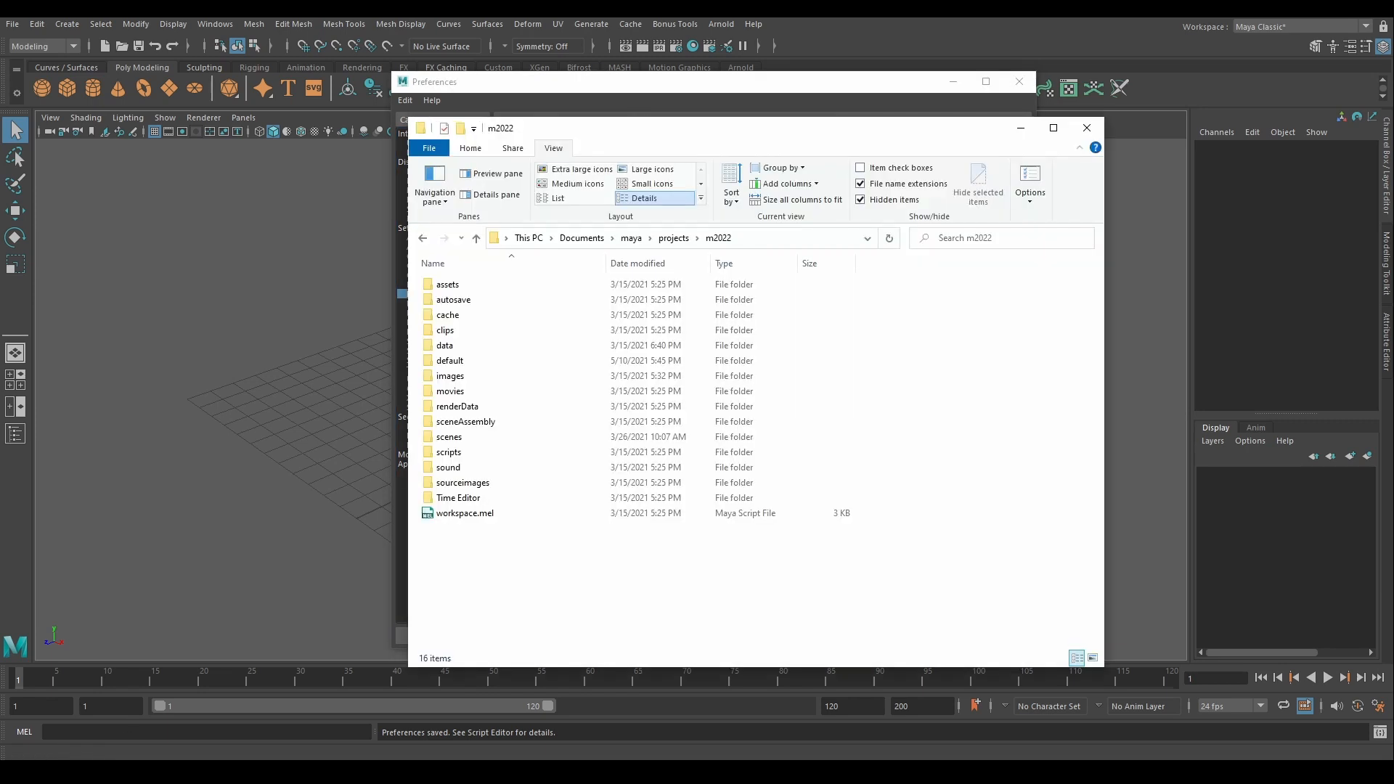
double_click(456, 300)
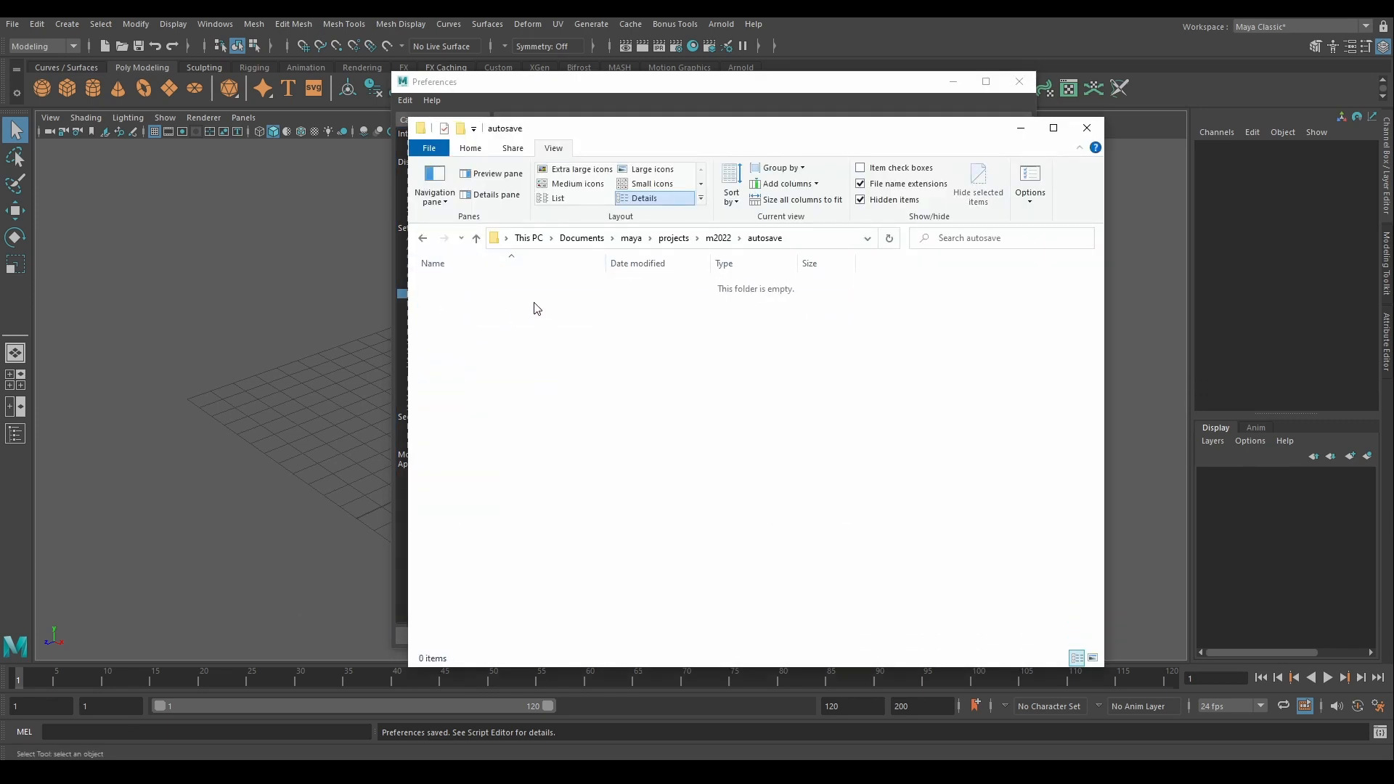
left_click(721, 240)
left_click(681, 239)
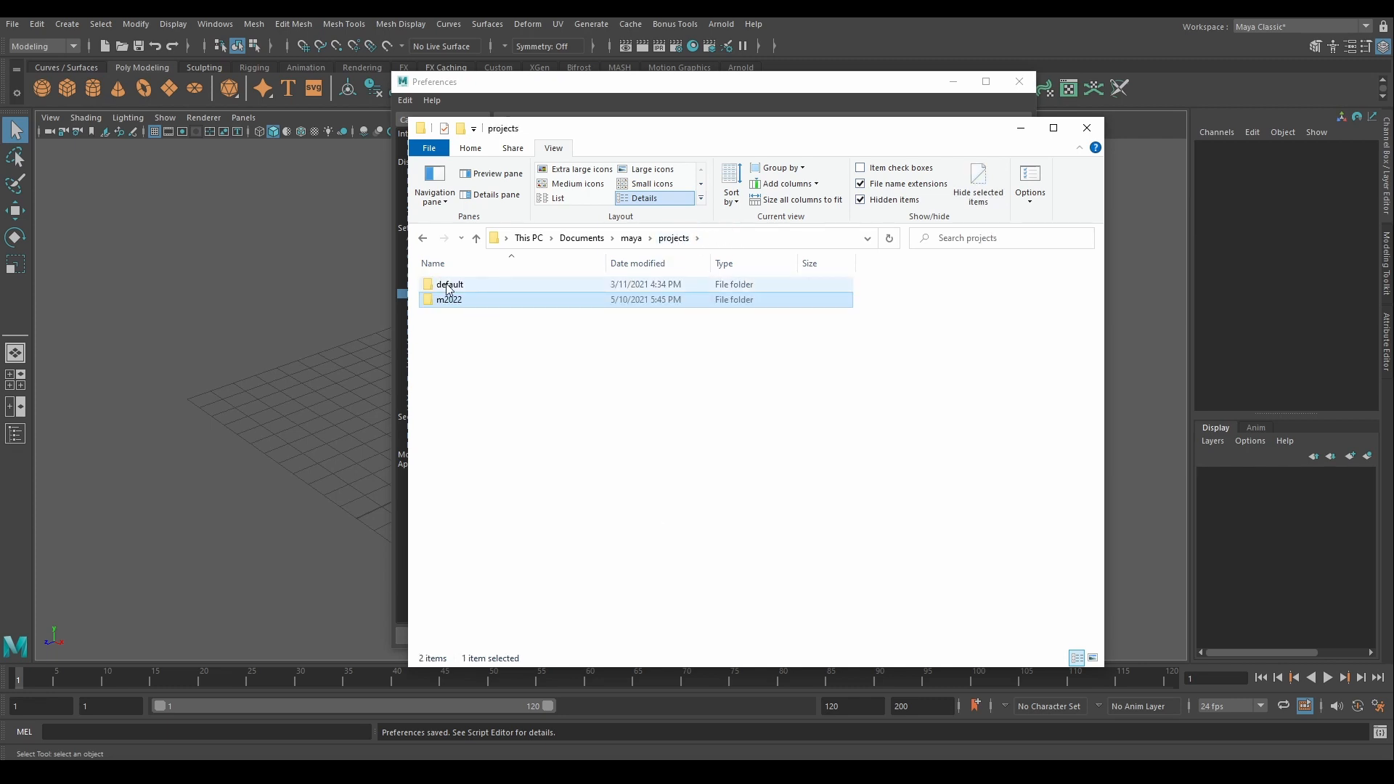
double_click(450, 284)
double_click(456, 300)
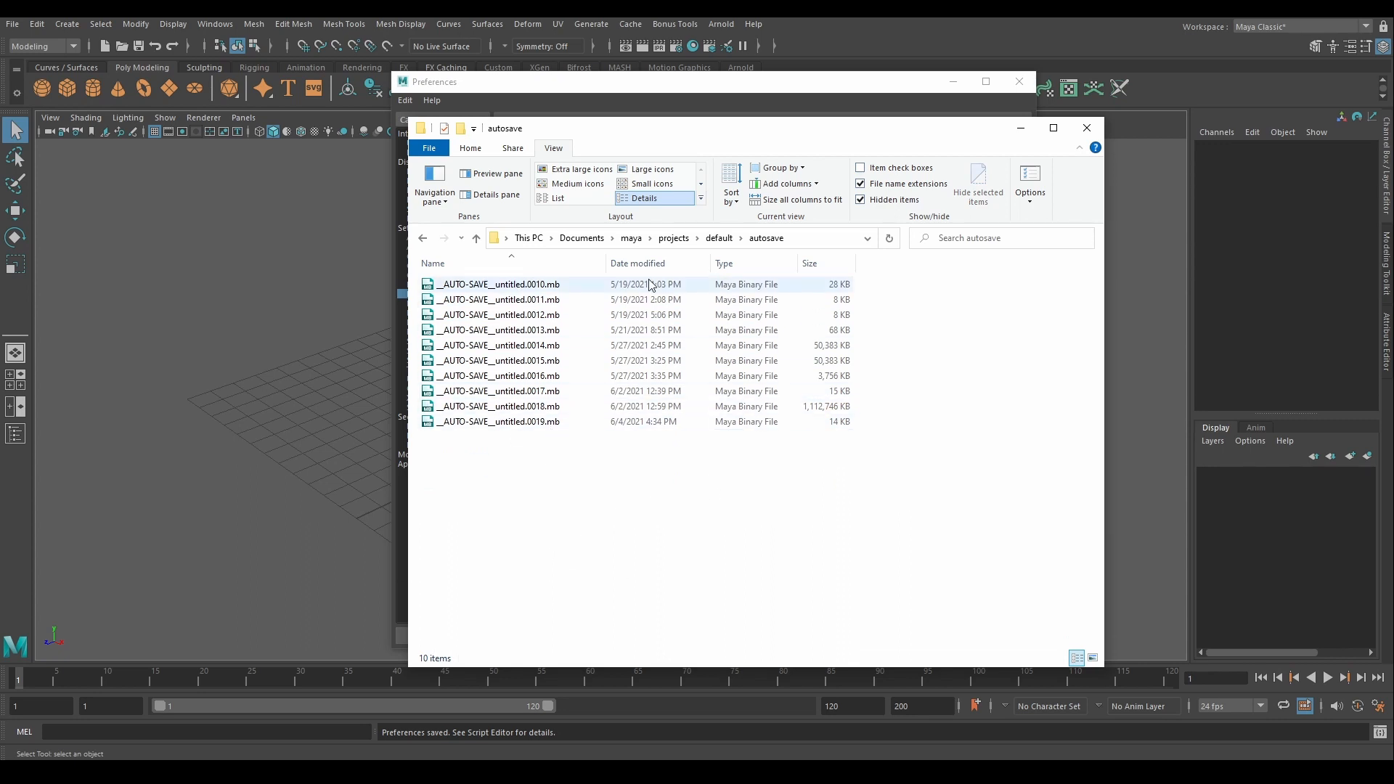
left_click(717, 238)
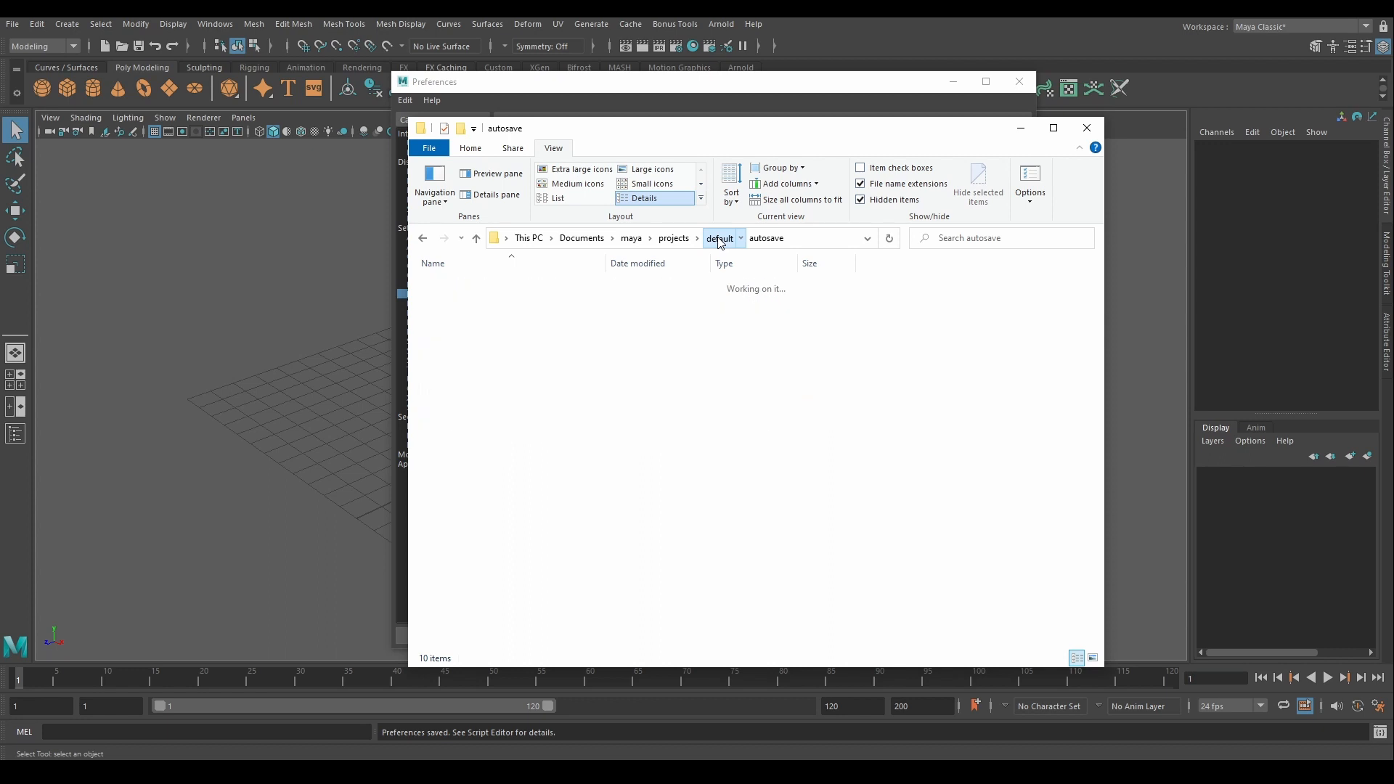
left_click(674, 238)
left_click(1019, 125)
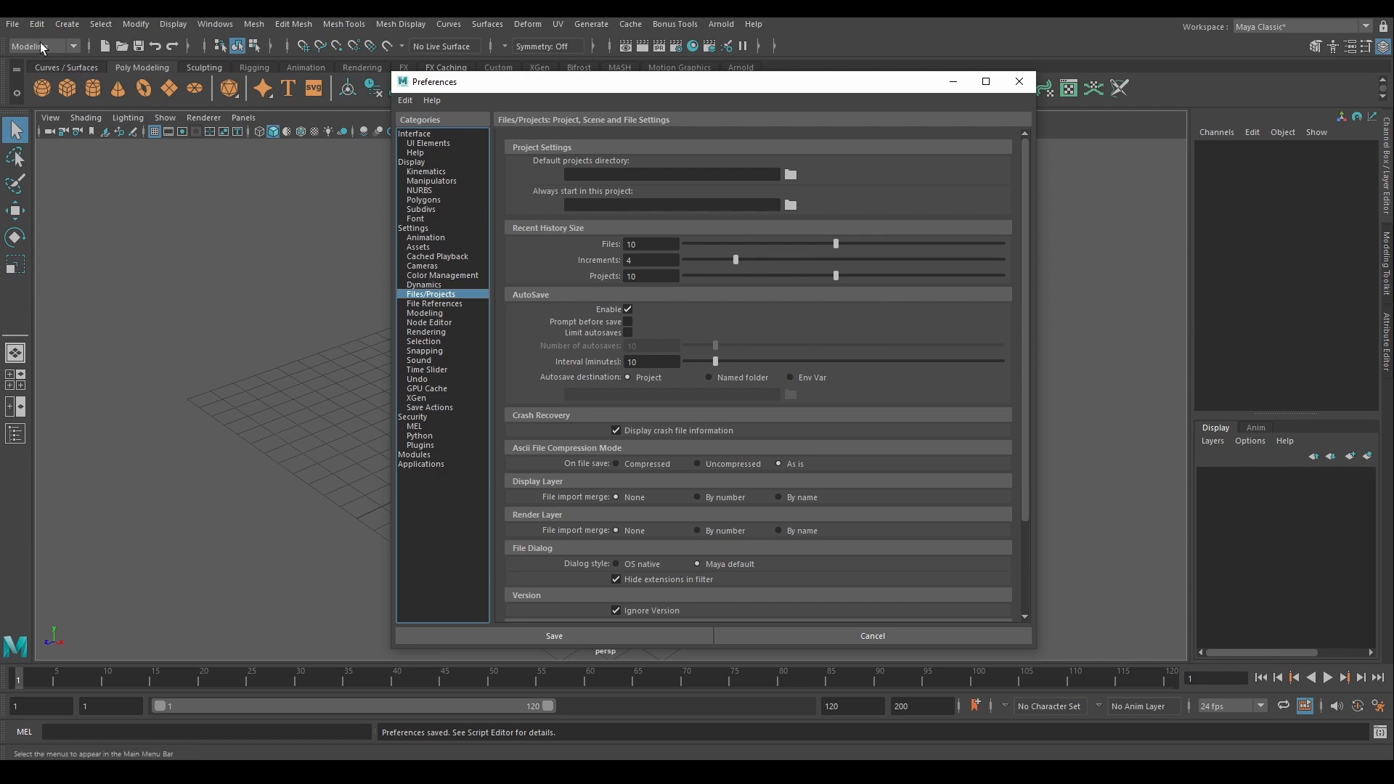
Step: Open and enlarge the Project Window, examine the primary and secondary project locations, and close it without accepting changes
left_click(14, 26)
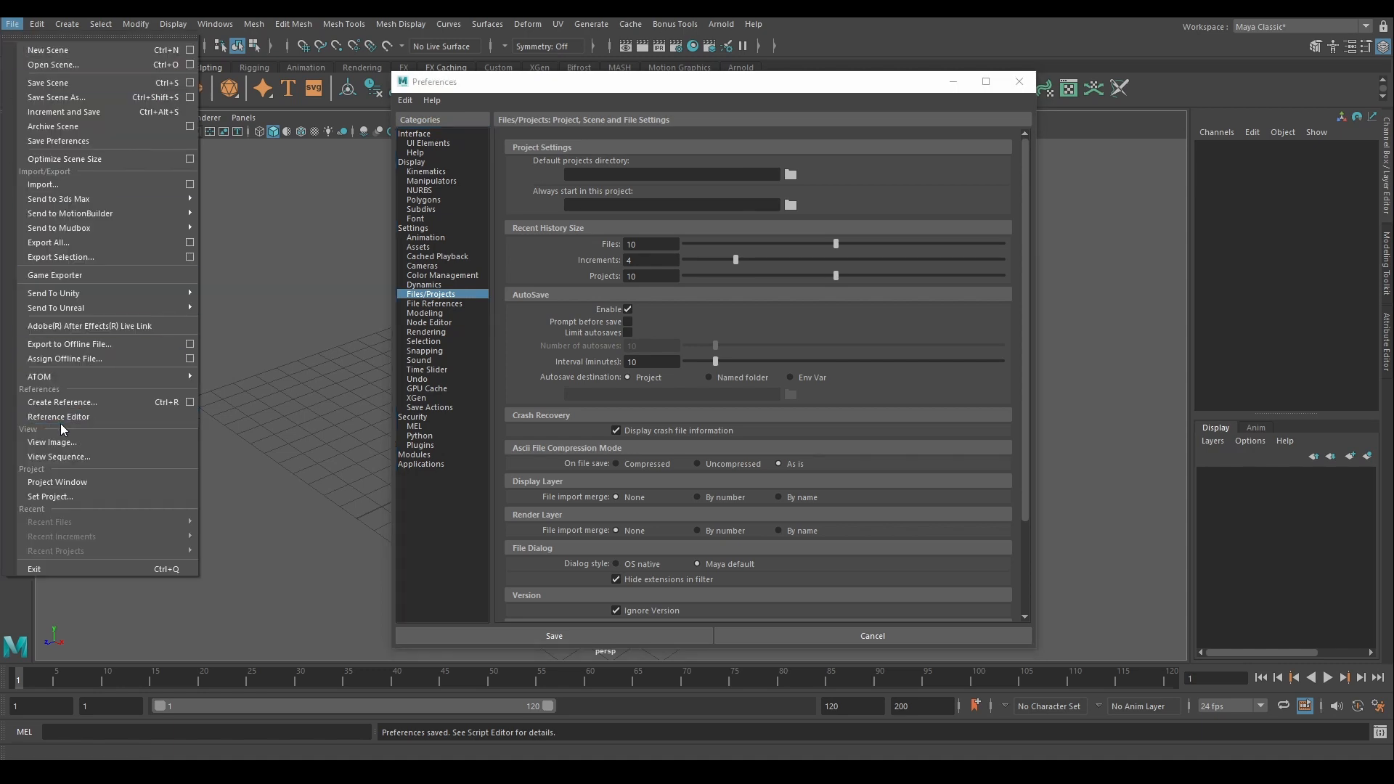
left_click(151, 481)
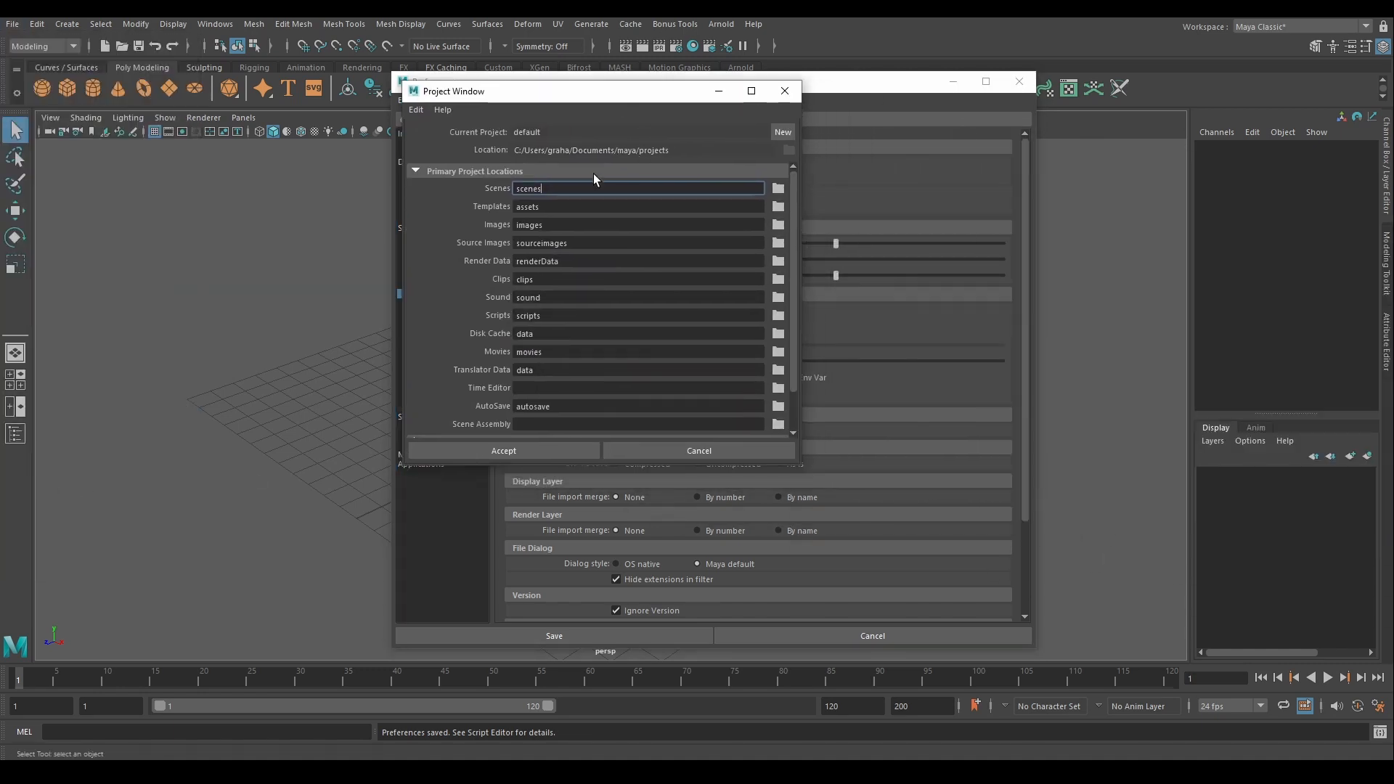
left_click_drag(751, 466, 790, 658)
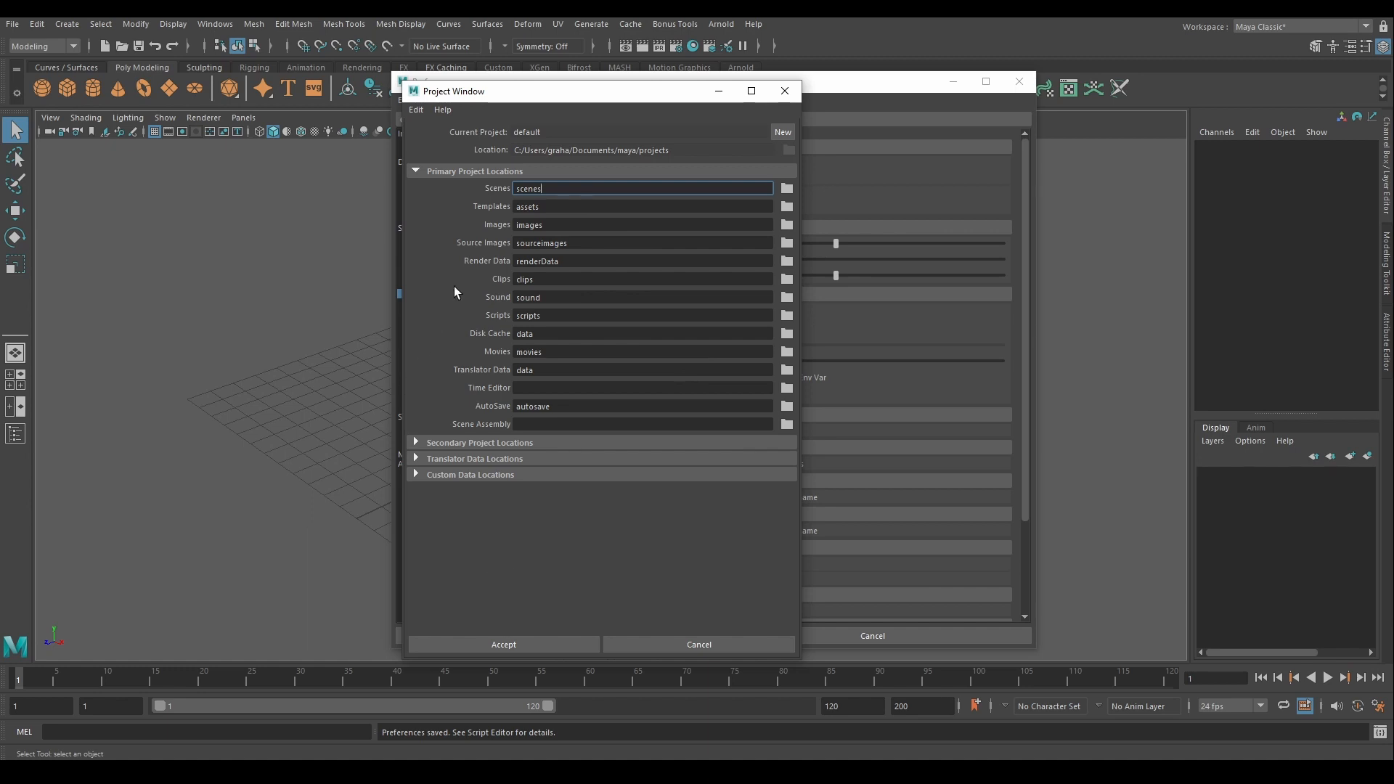
left_click(415, 444)
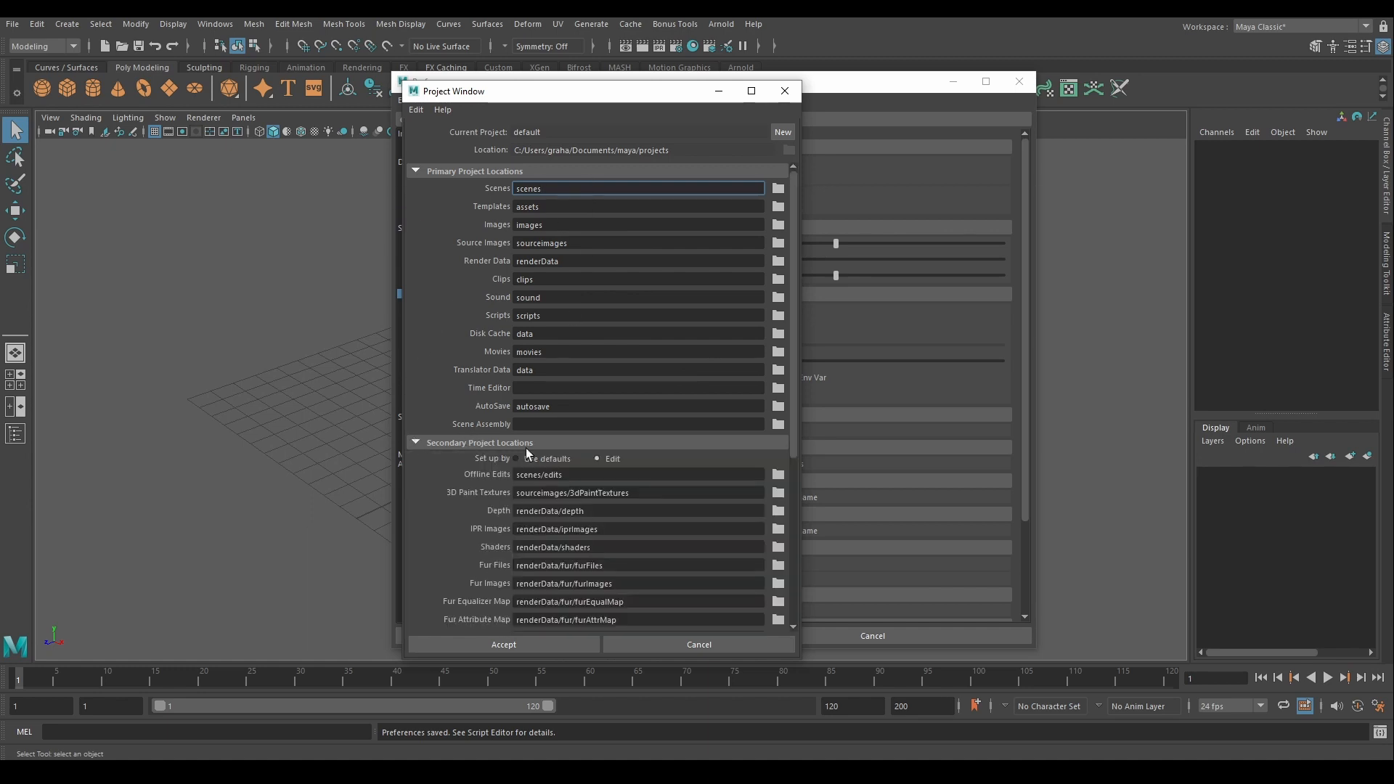
scroll(600, 482, "down", 5)
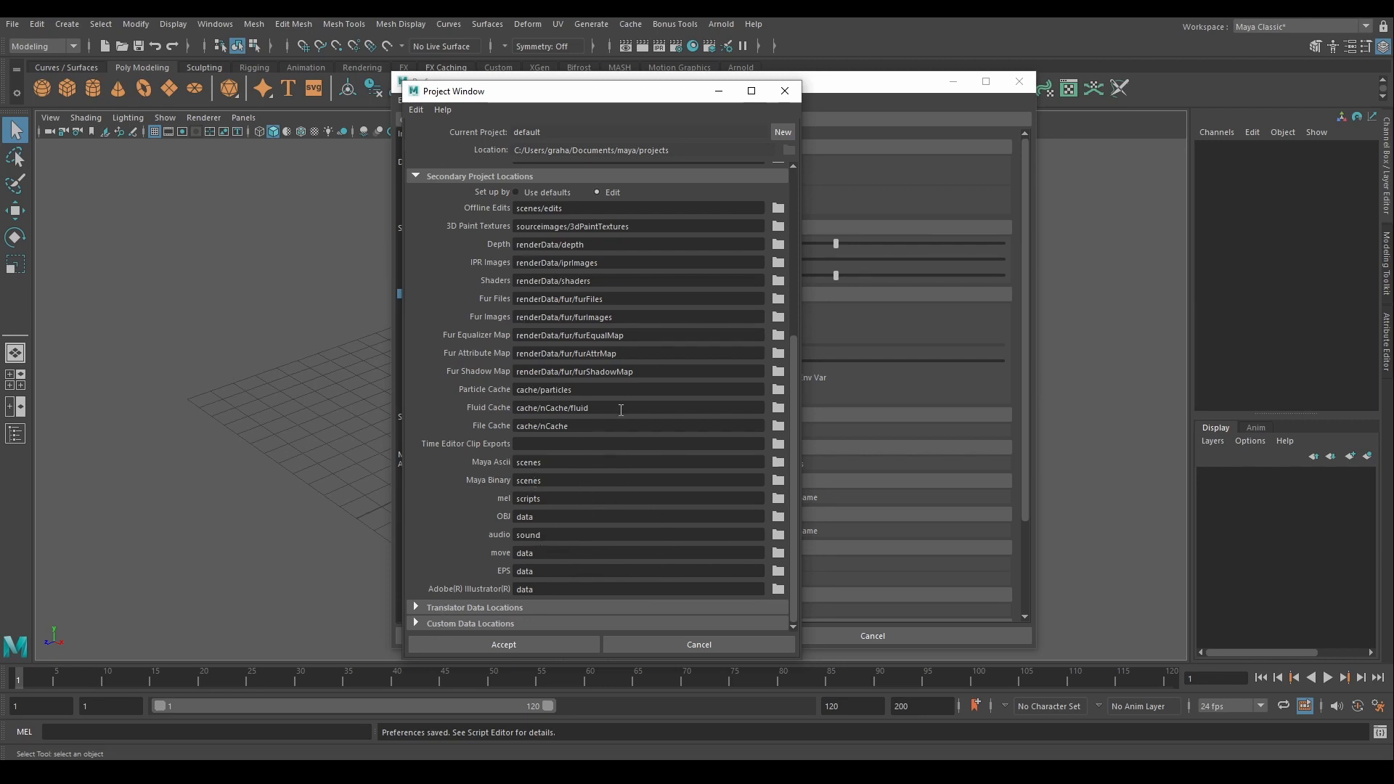
left_click(667, 646)
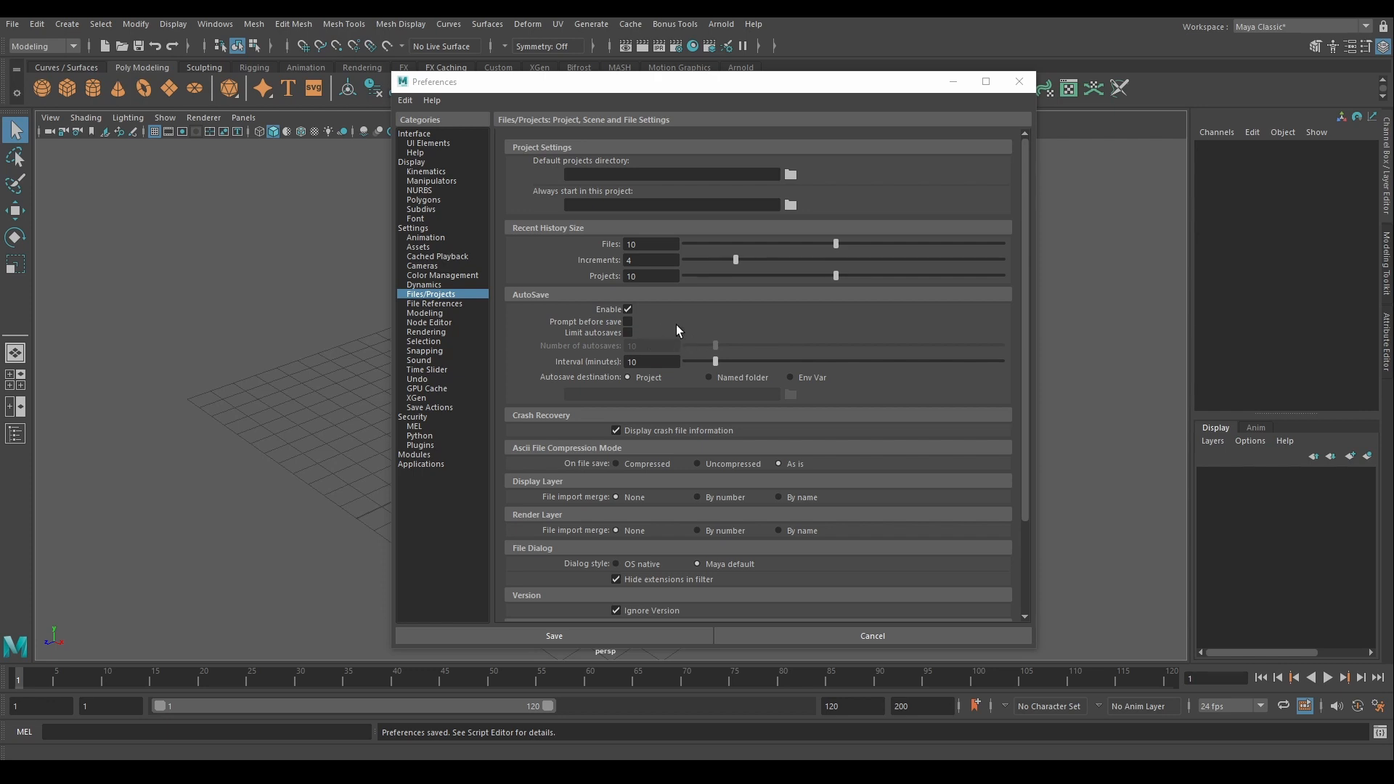
Step: Turn on the autosave limit with 10 autosaves, try the Named folder destination, and set the autosave destination to Env Var
left_click(627, 333)
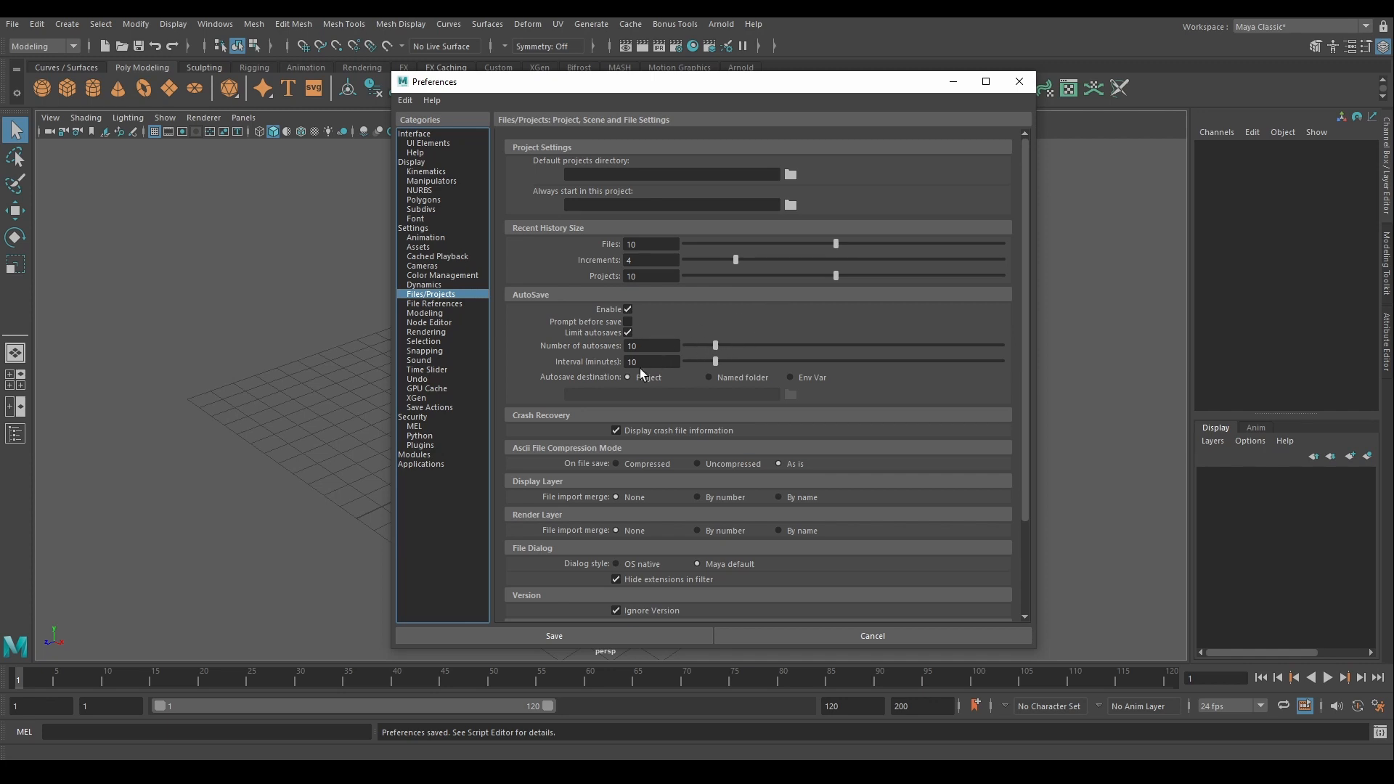
left_click_drag(715, 345, 713, 355)
left_click(709, 378)
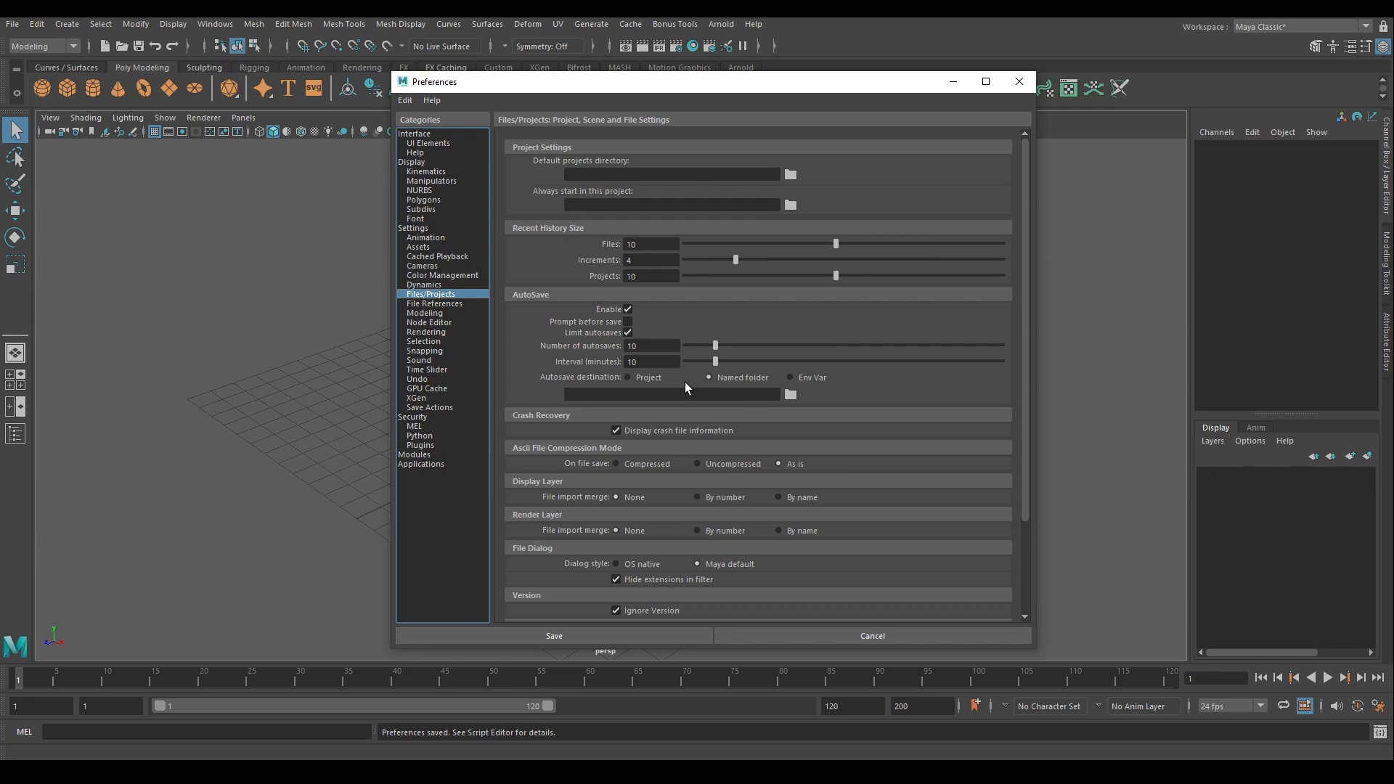
left_click(792, 376)
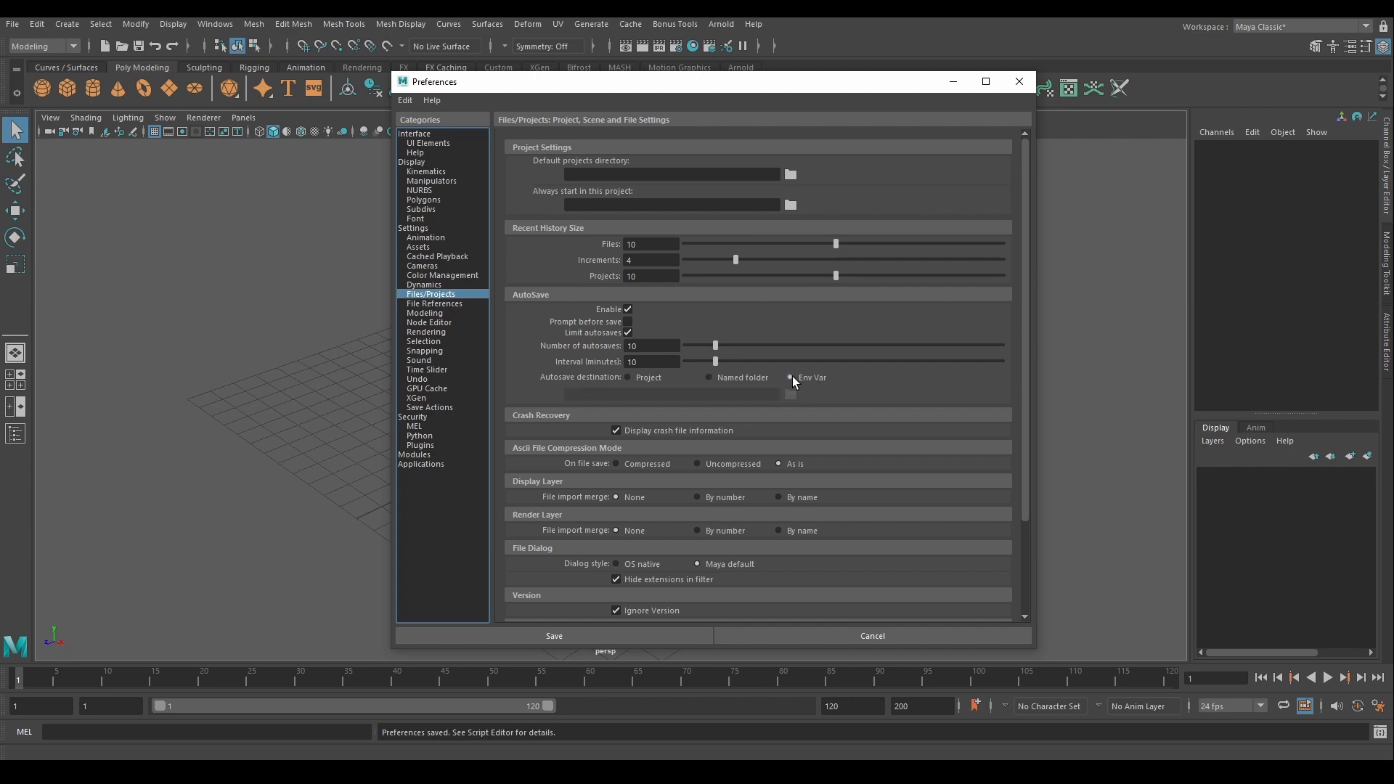
Step: Locate the Maya.env file in the Documents > maya > 2022 folder in File Explorer, and return to the Preferences window
left_click(192, 770)
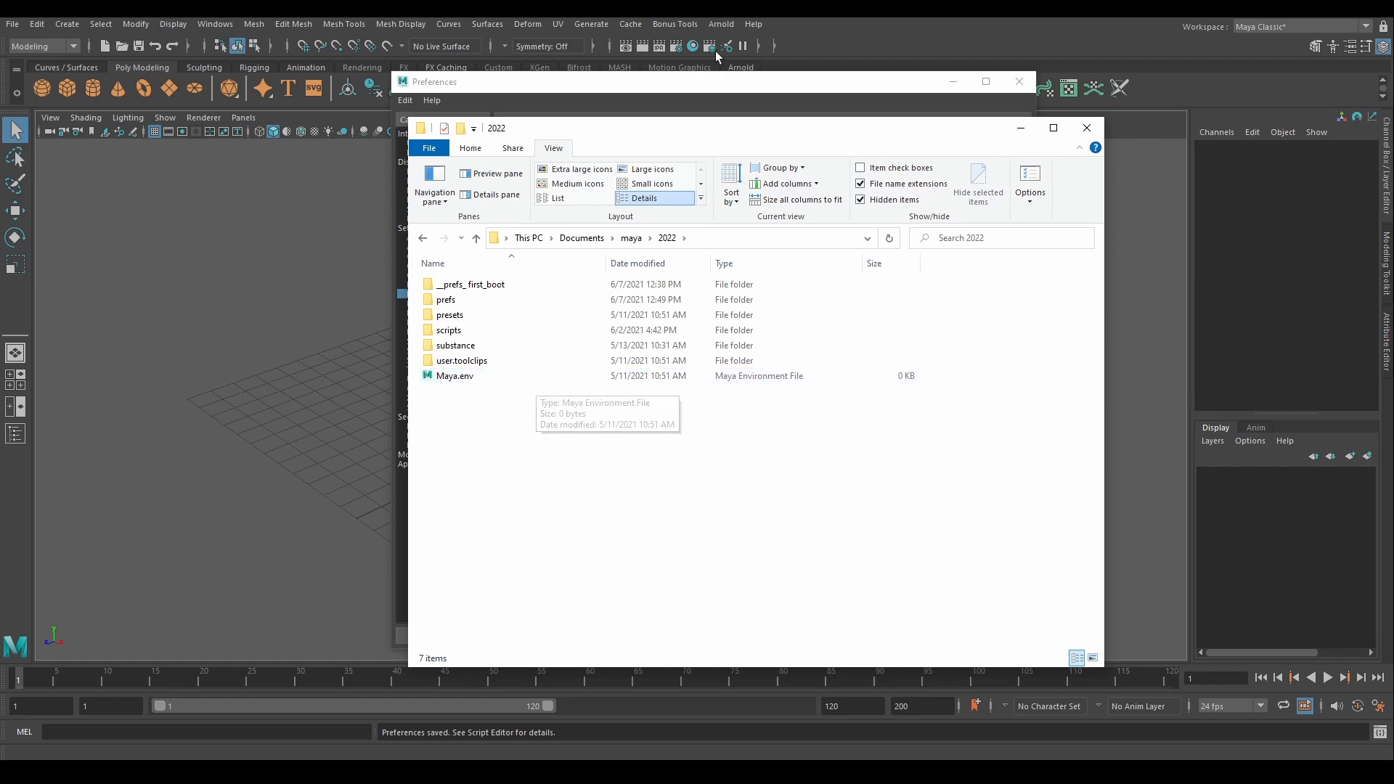
left_click(708, 84)
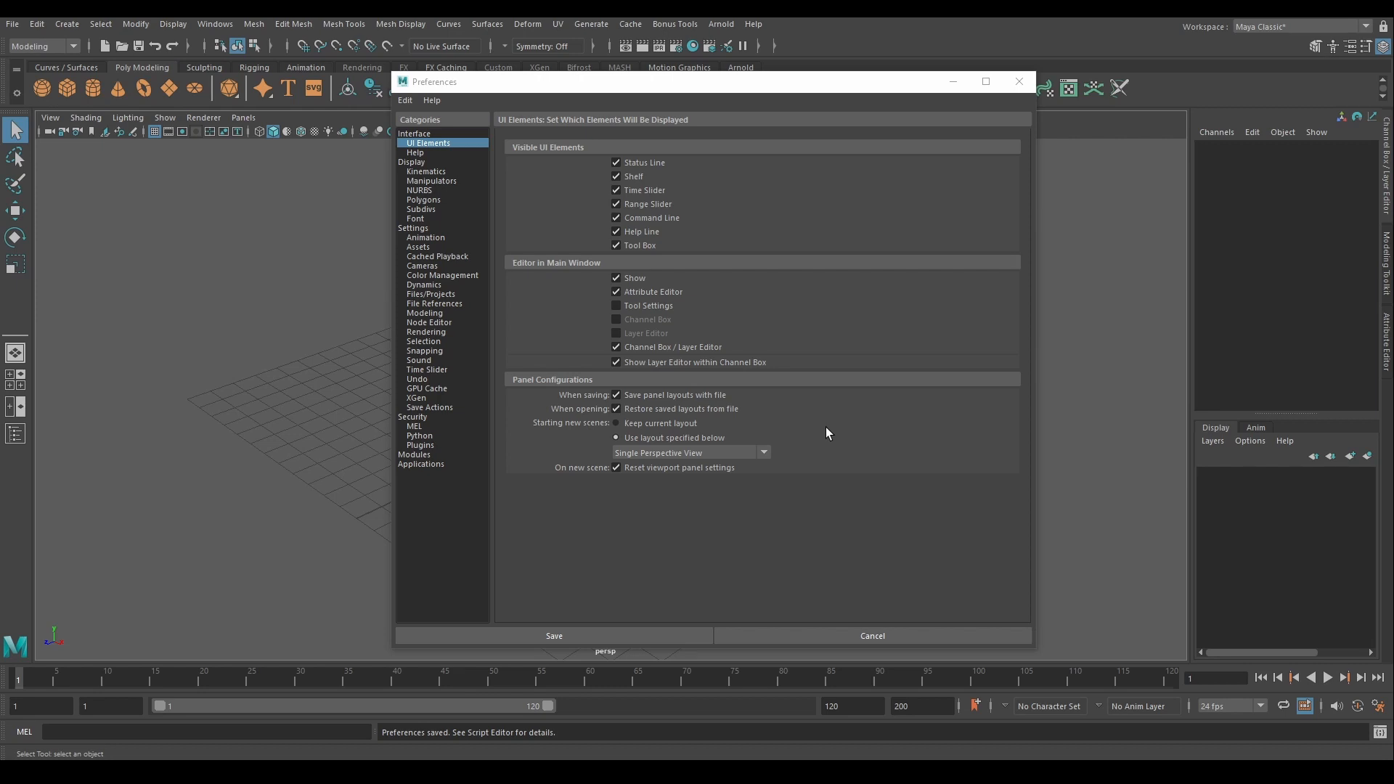
Step: Turn off restoring saved layouts from file, keeping Single Perspective View as the layout for new scenes, and save the preferences
left_click(619, 409)
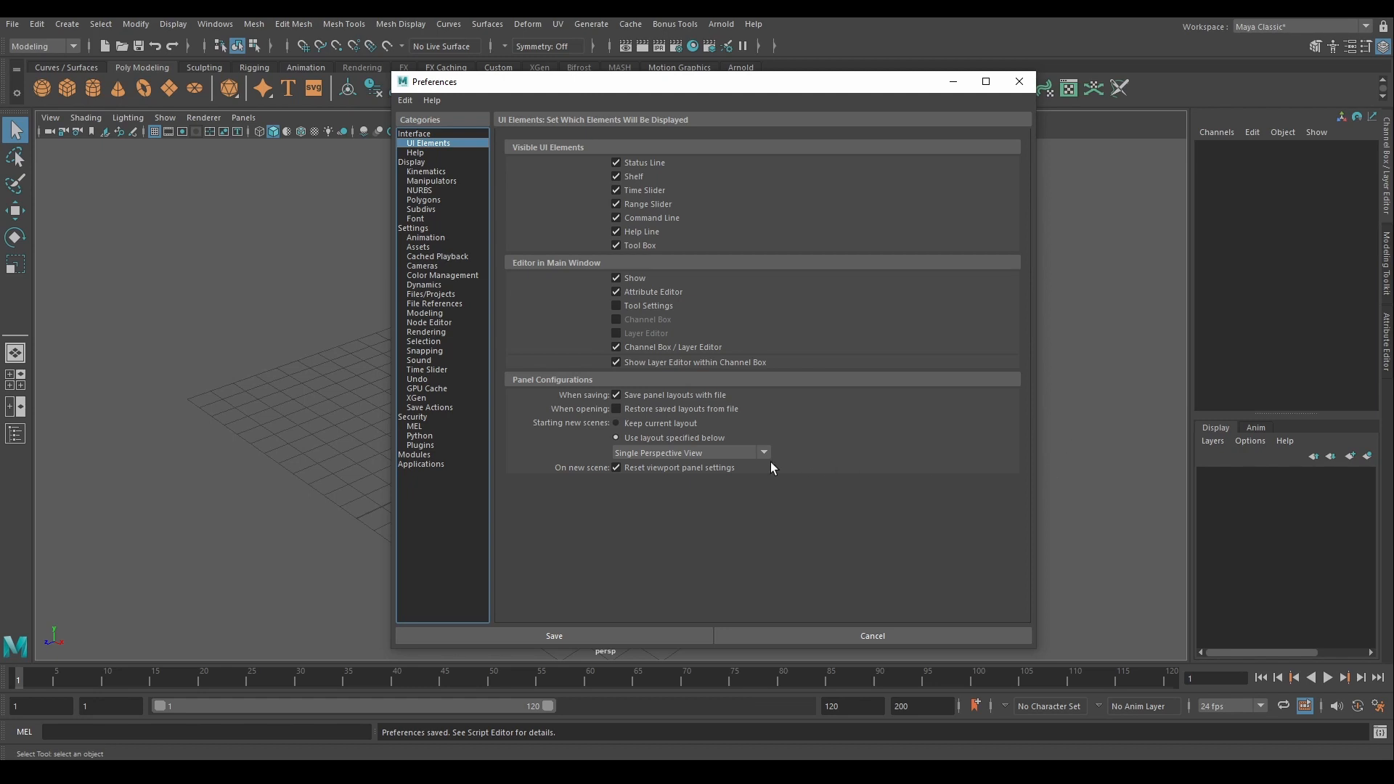
left_click(717, 452)
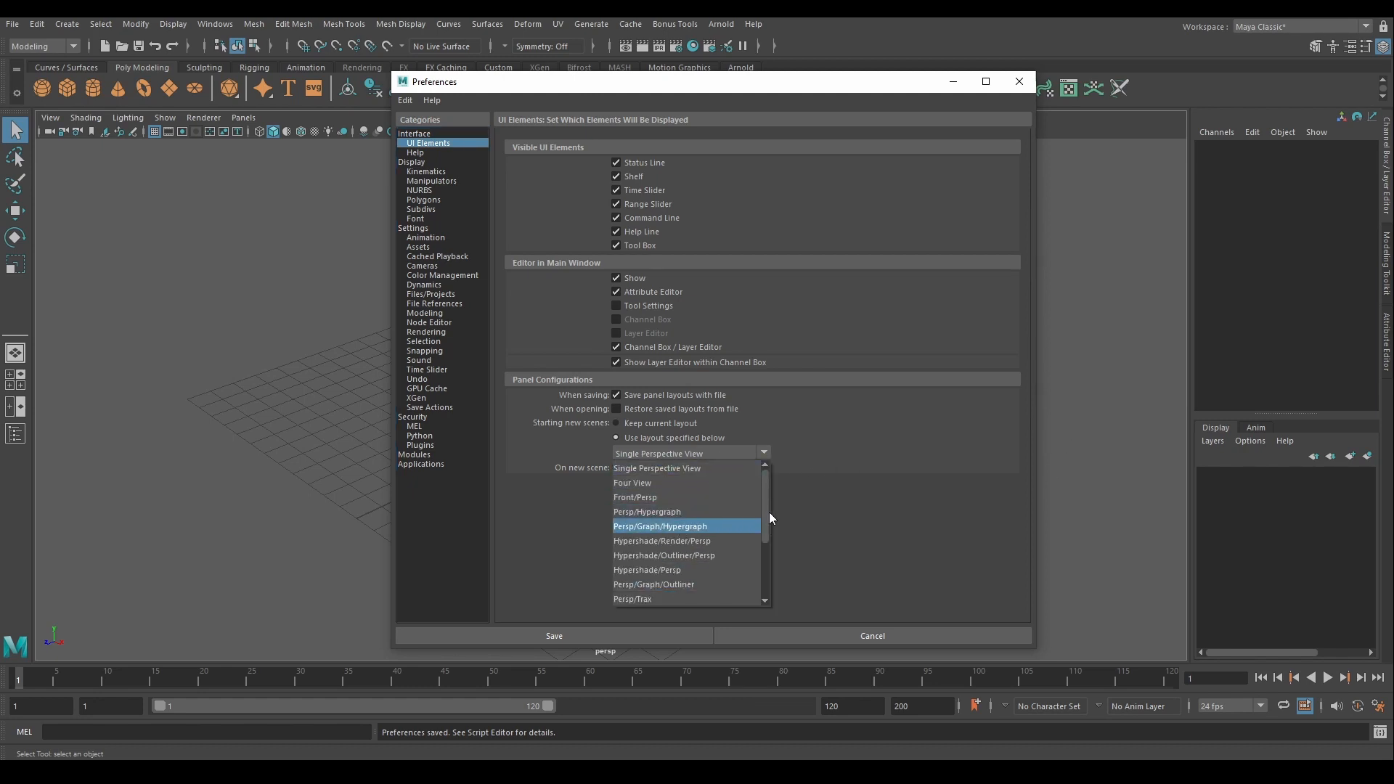
left_click_drag(767, 493, 788, 448)
left_click(699, 468)
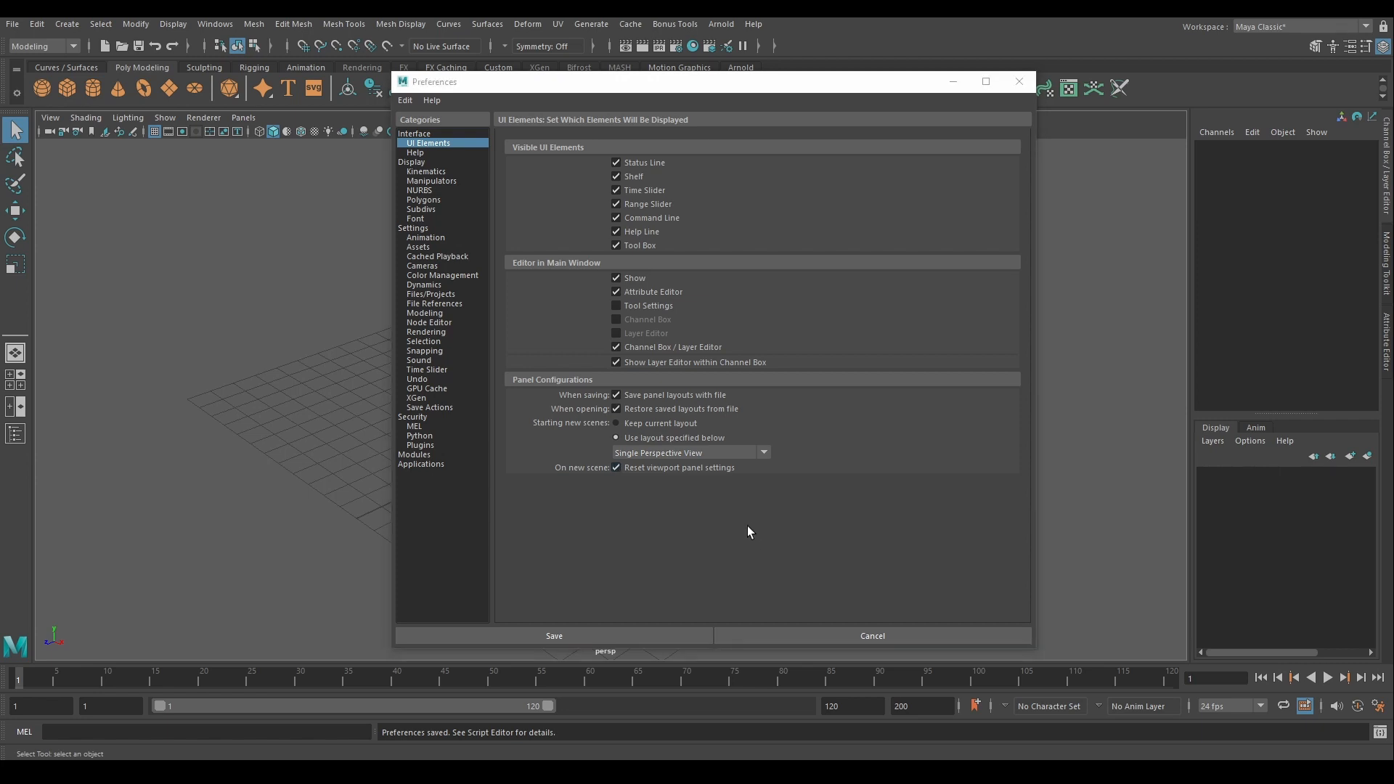
left_click(19, 29)
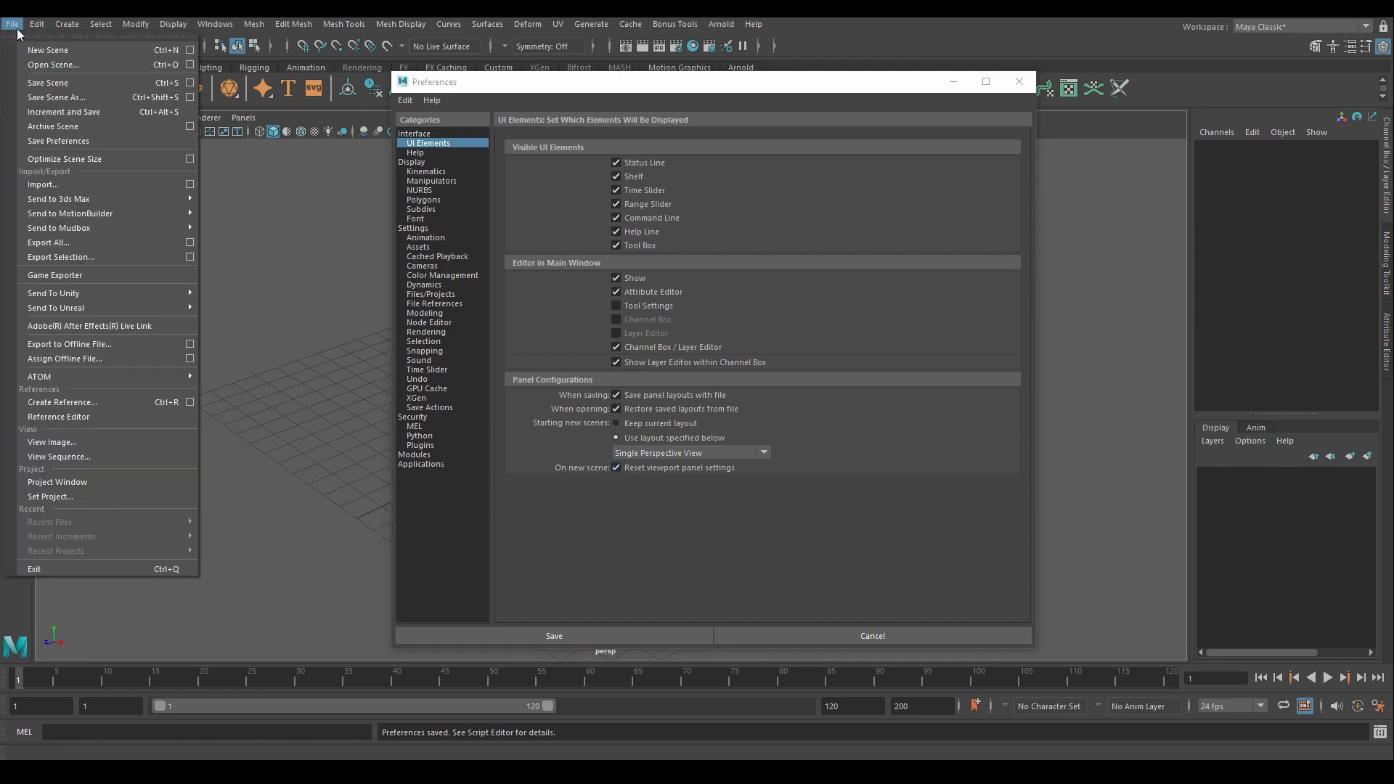
left_click(51, 138)
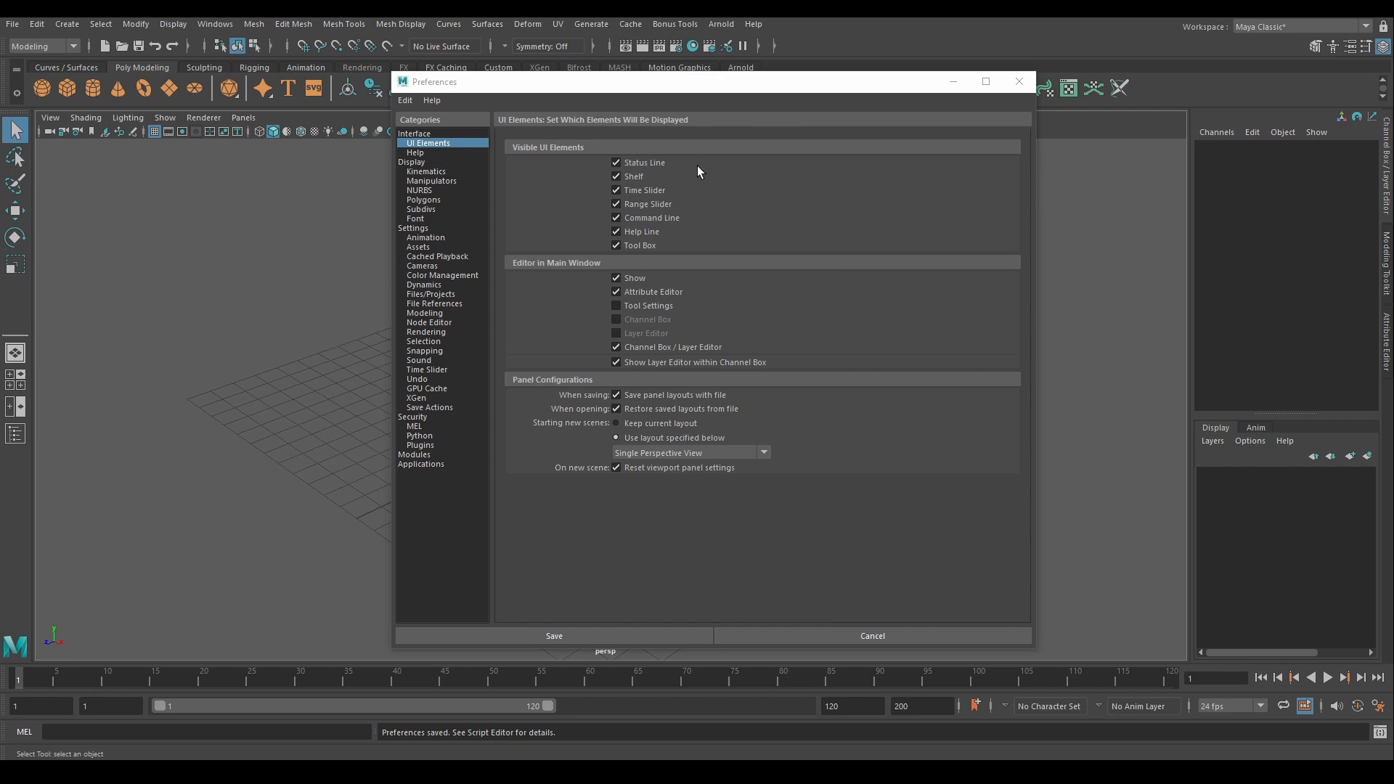
Step: Try hiding the Help Line, Command Line and Range Slider, and show all three again
left_click(621, 231)
left_click(620, 217)
left_click(618, 205)
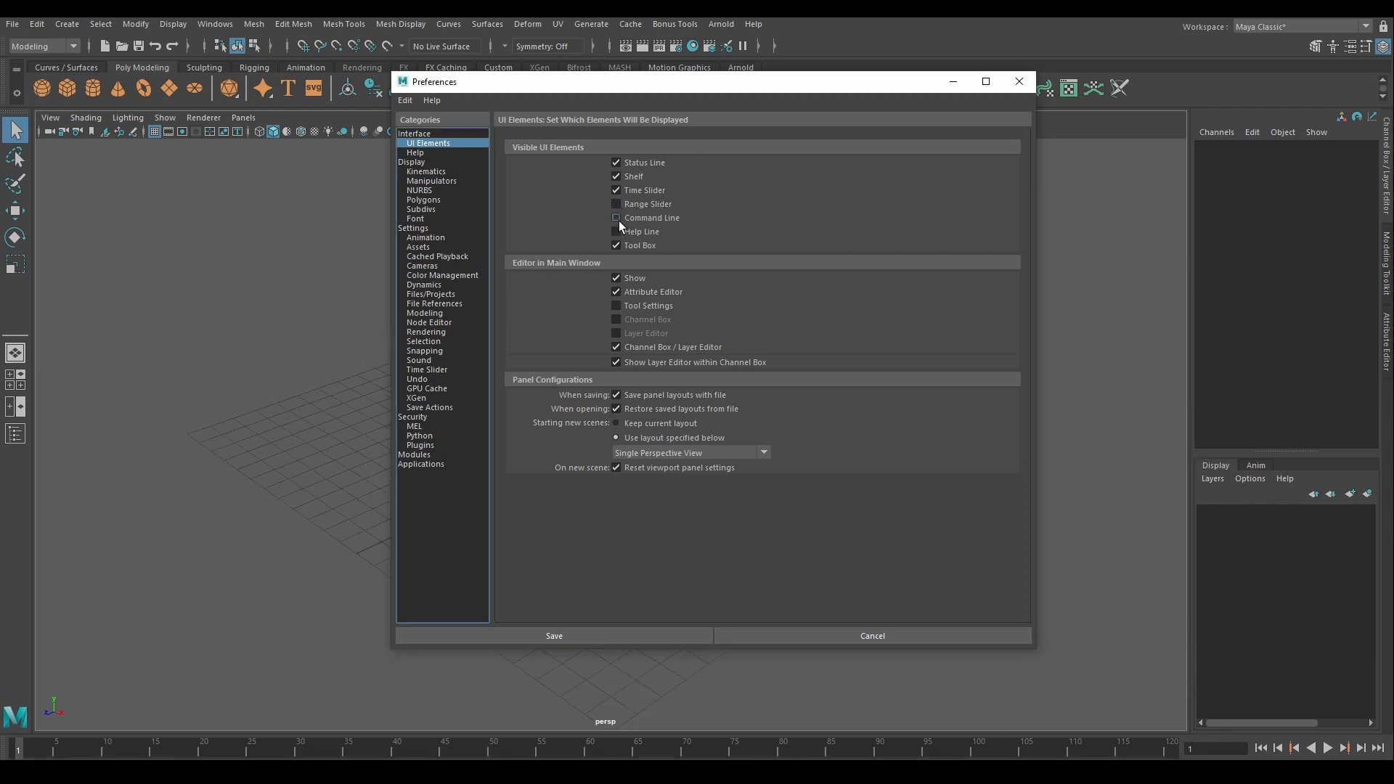
left_click(619, 230)
left_click(619, 218)
left_click(616, 204)
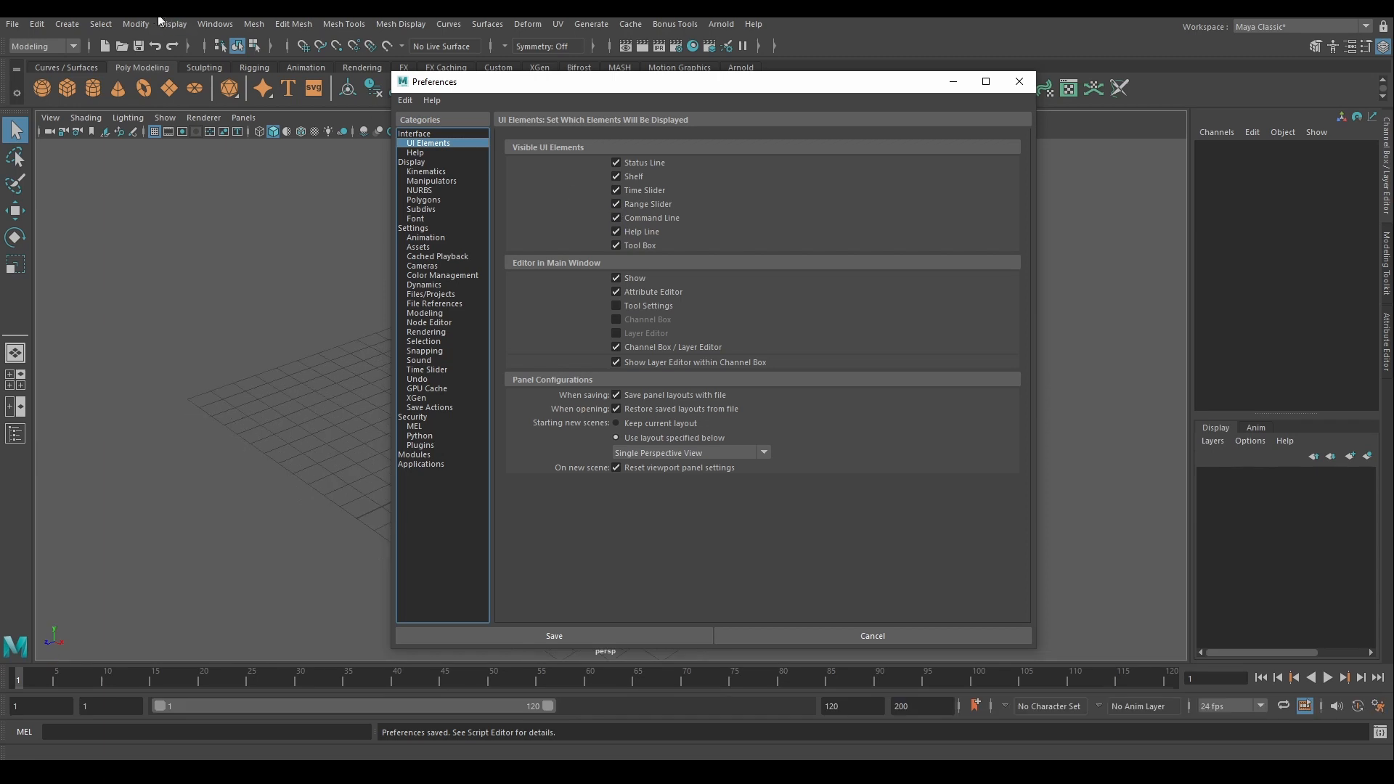
Step: Examine the main window's UI Elements commands and compare them with the Visible UI Elements options in the preferences
left_click(174, 24)
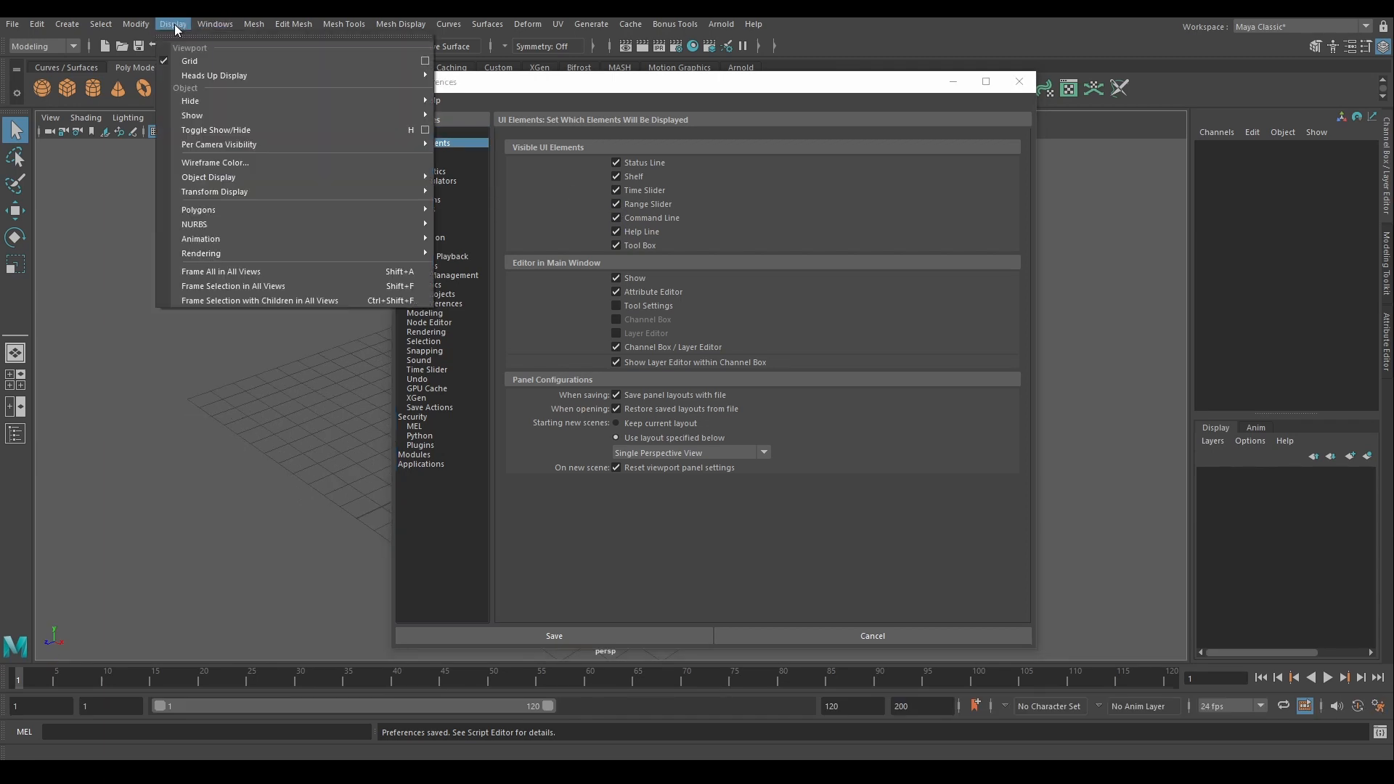
mouse_move(218, 26)
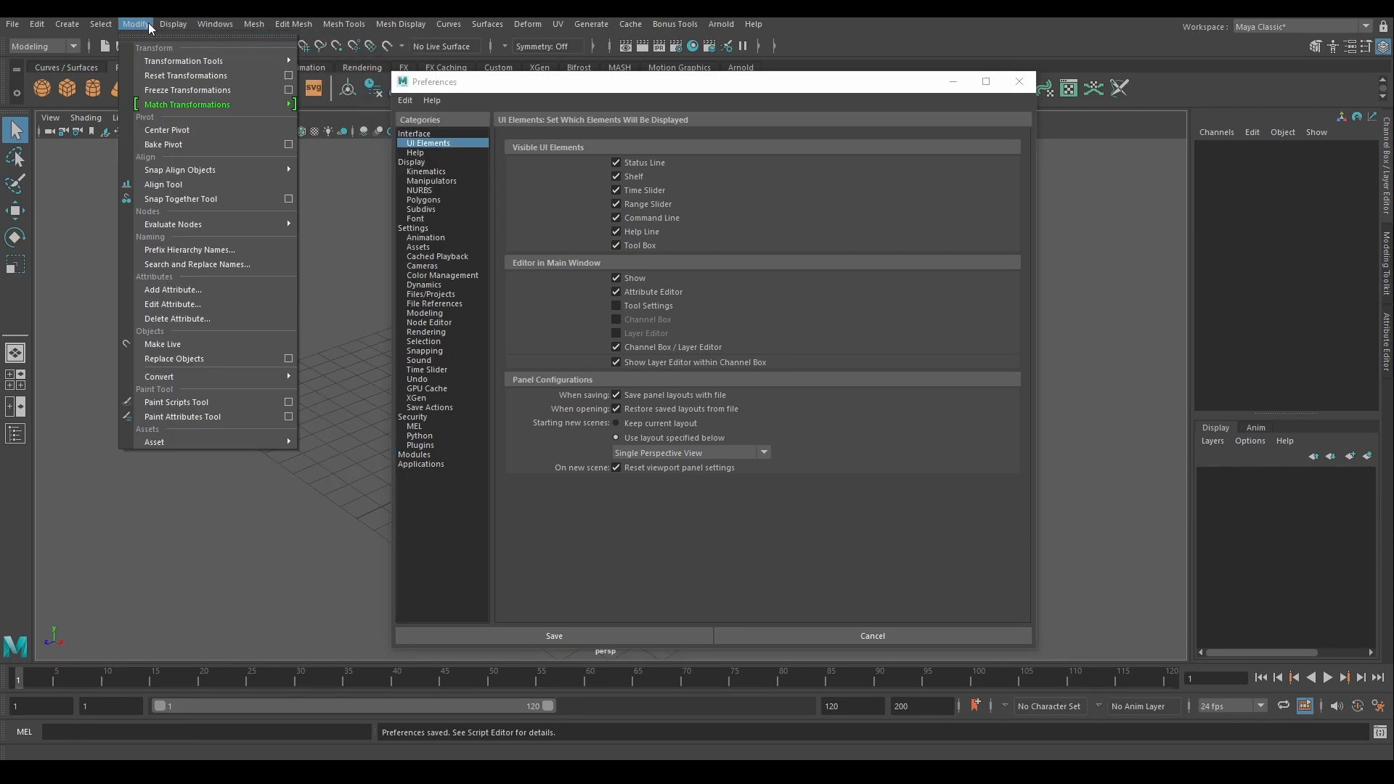
mouse_move(254, 148)
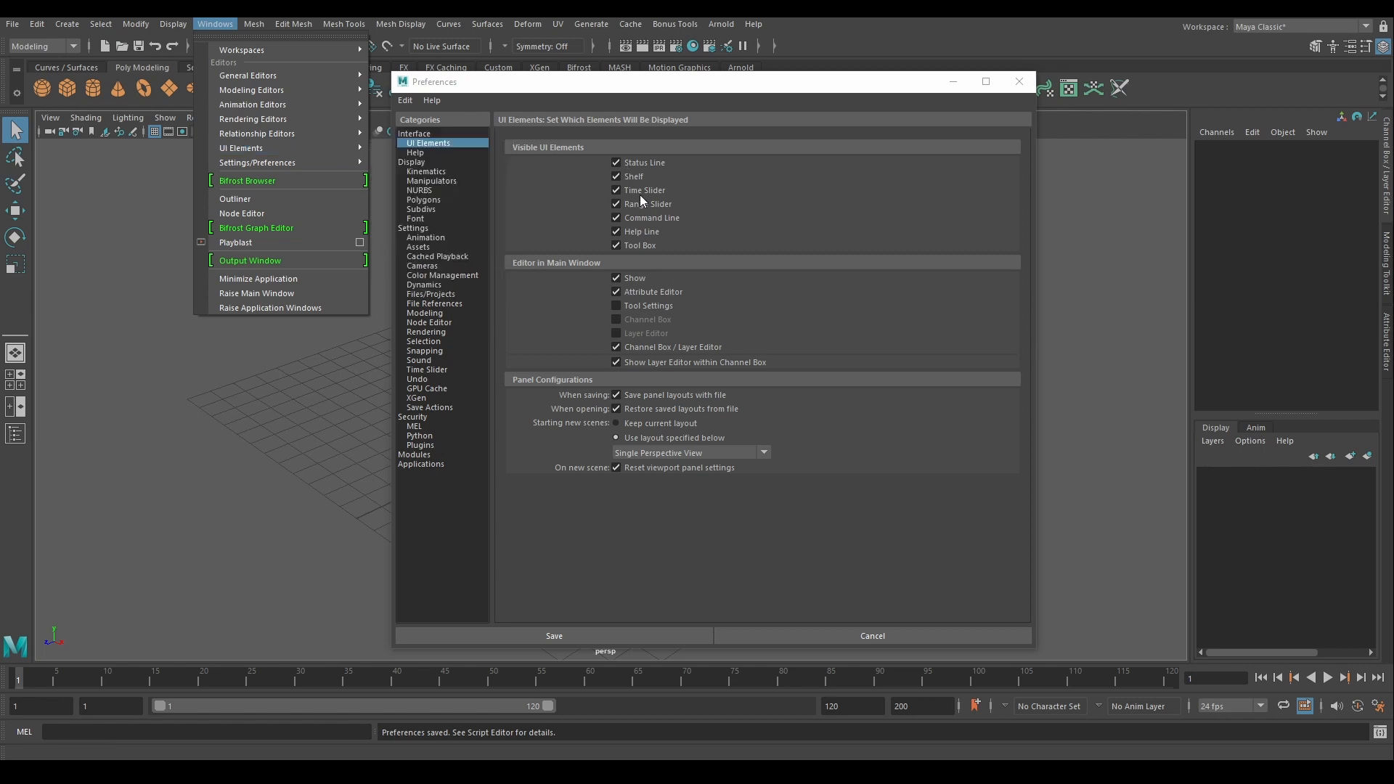
left_click(987, 501)
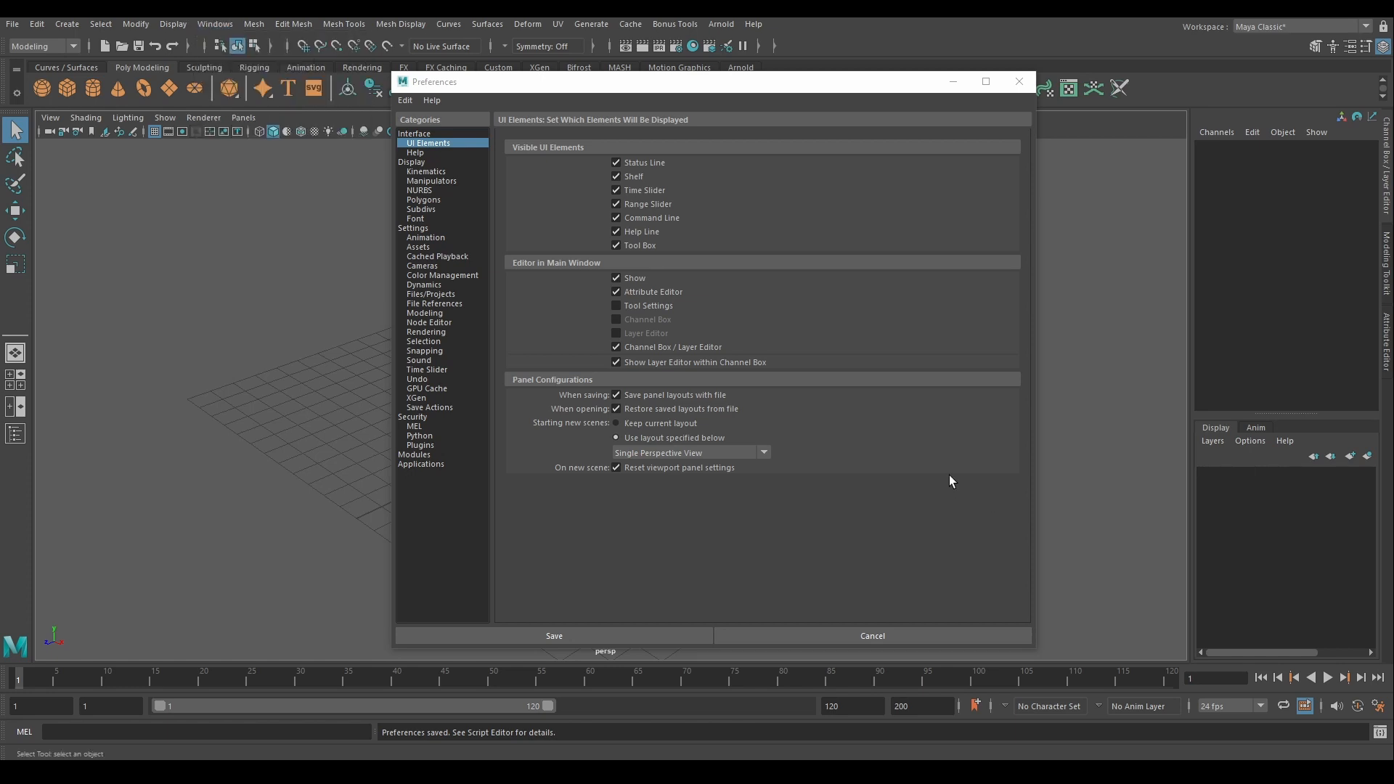
left_click(646, 191)
left_click(642, 203)
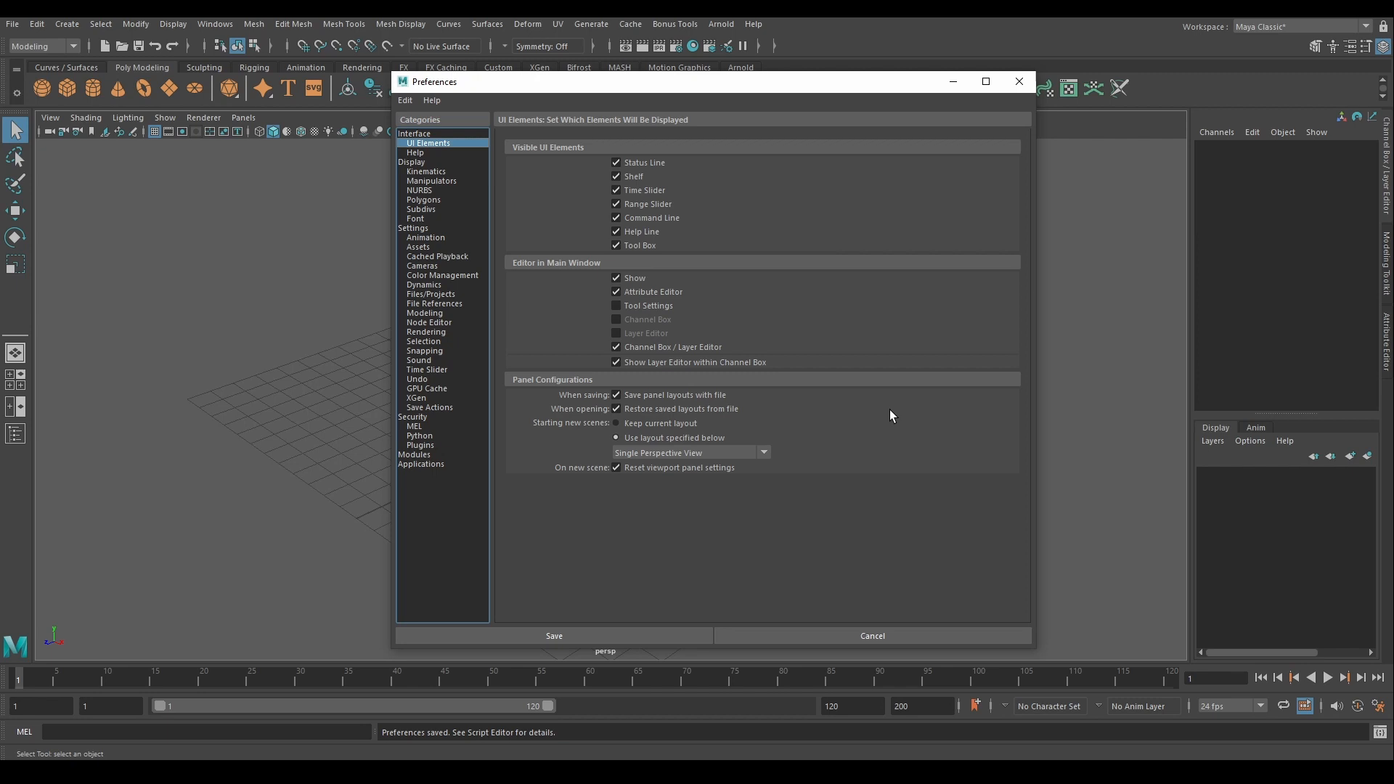
left_click(216, 24)
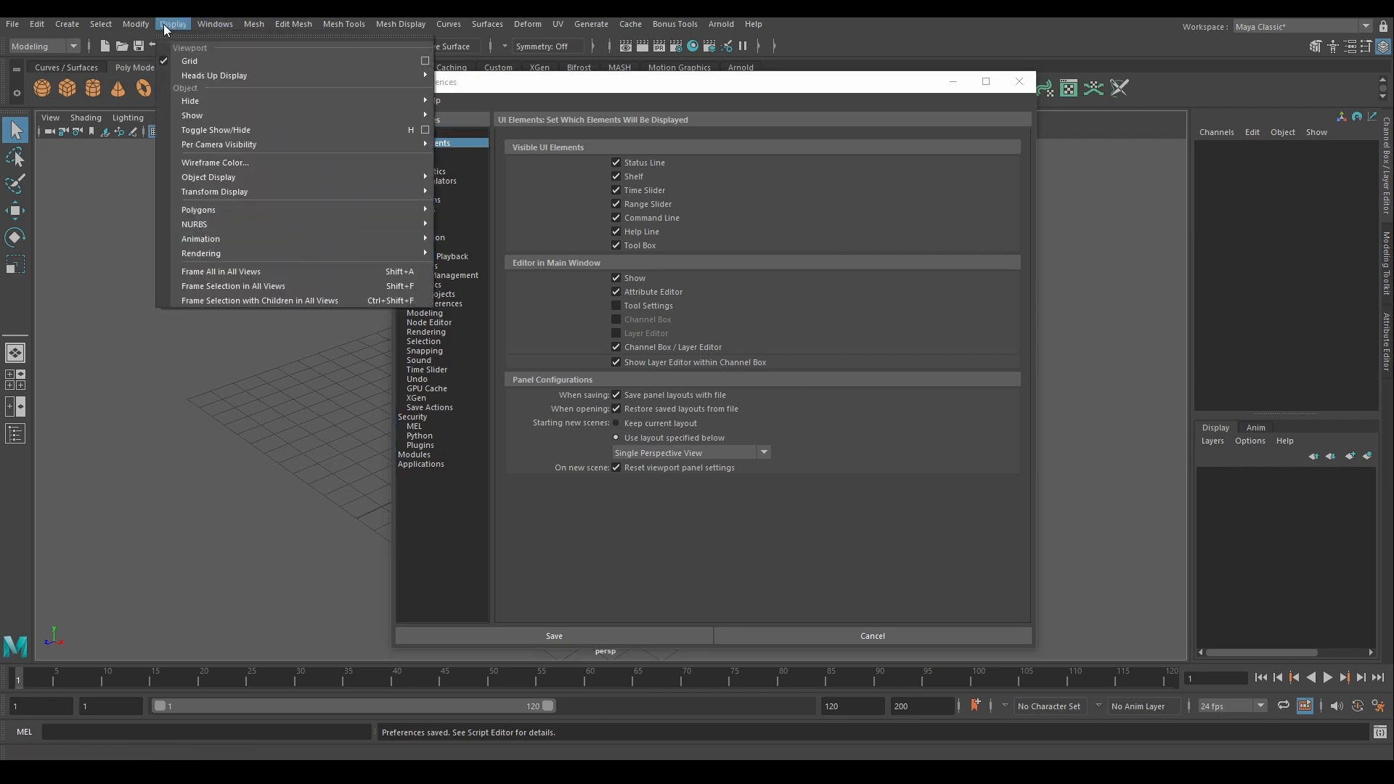
mouse_move(215, 24)
mouse_move(270, 148)
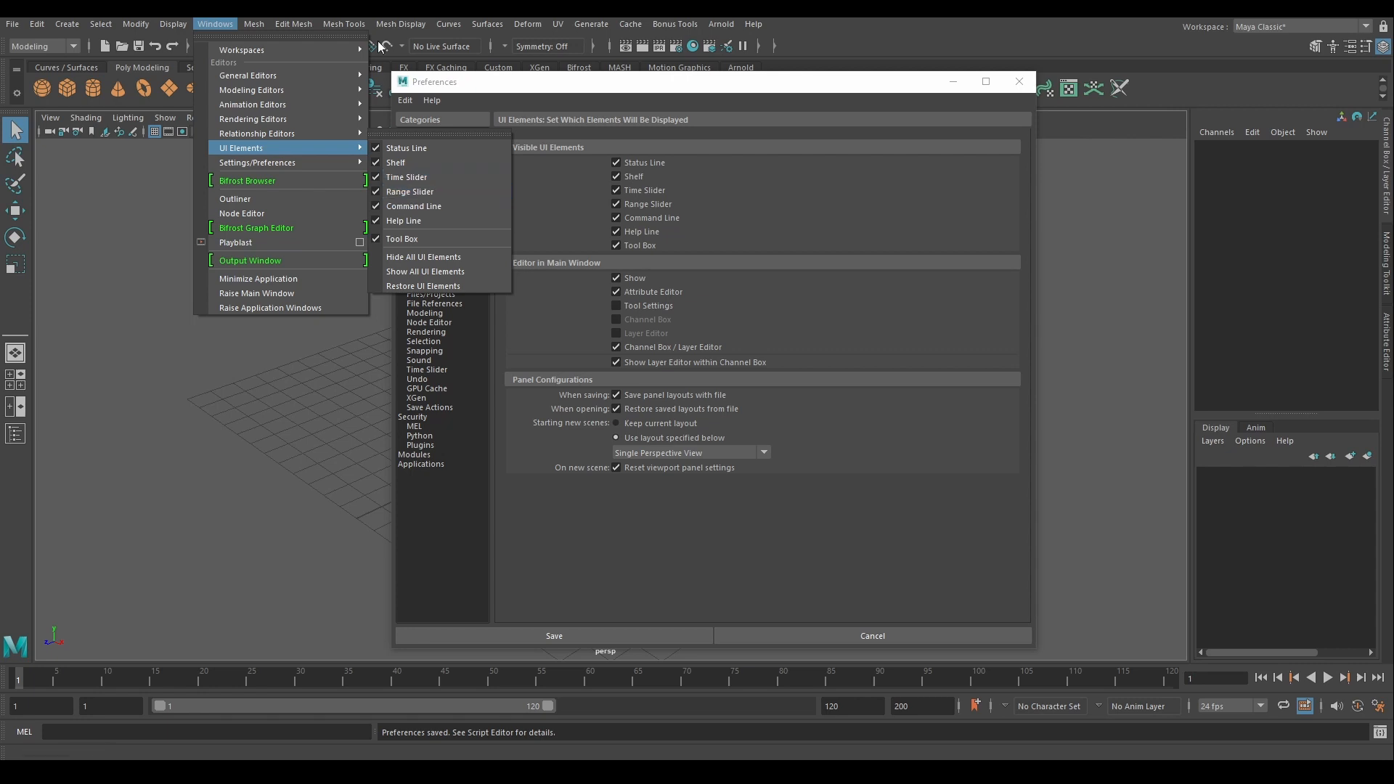
mouse_move(401, 24)
key("Escape")
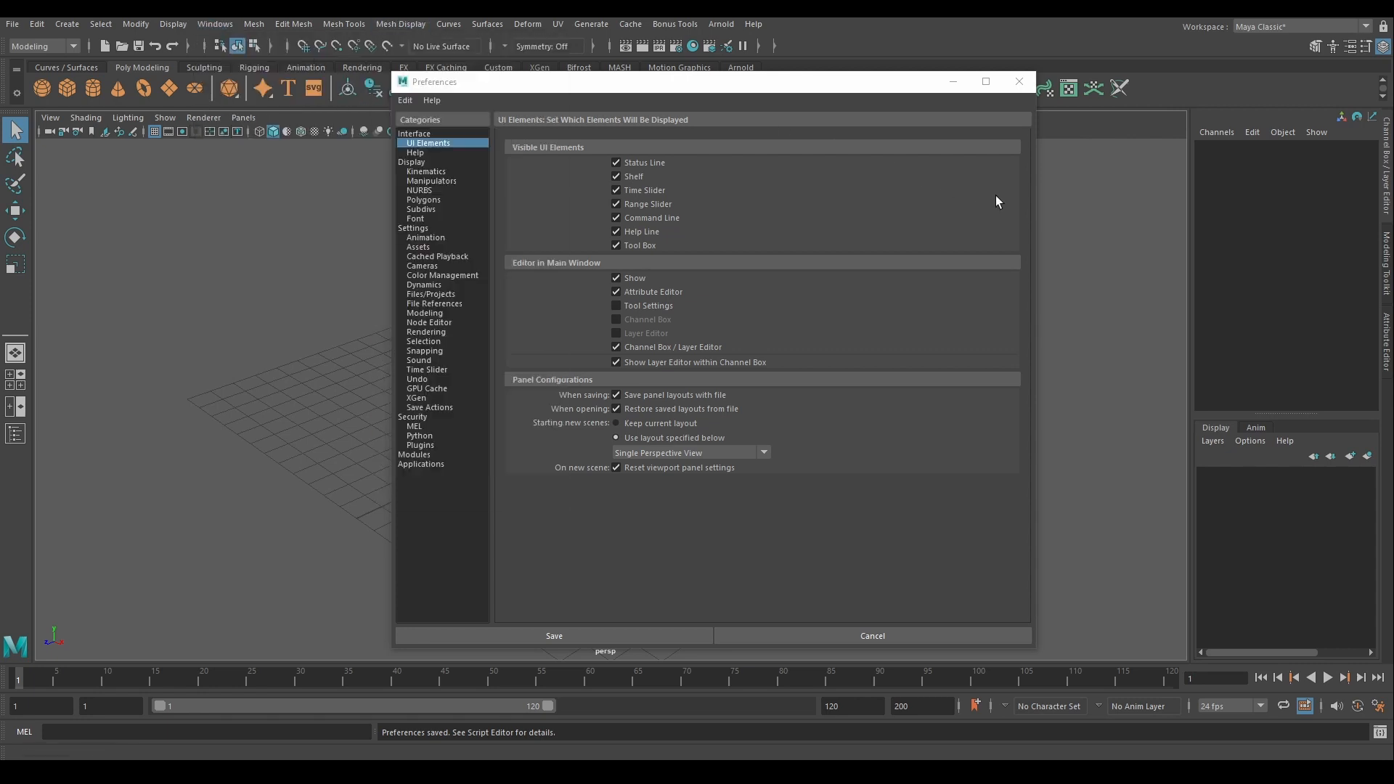
Step: Review the Save Actions preferences, and check the UI Elements commands of the main window again
left_click(409, 409)
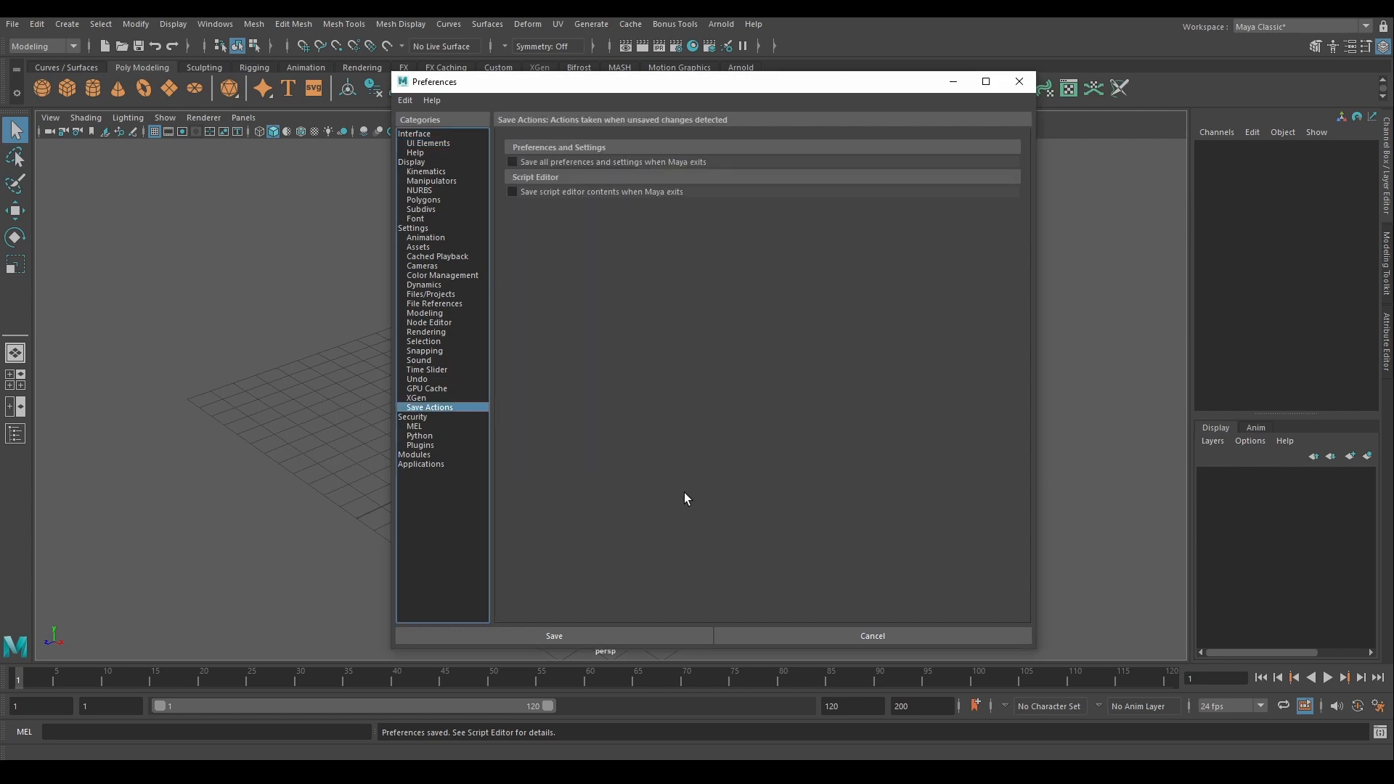
left_click(11, 24)
left_click(12, 24)
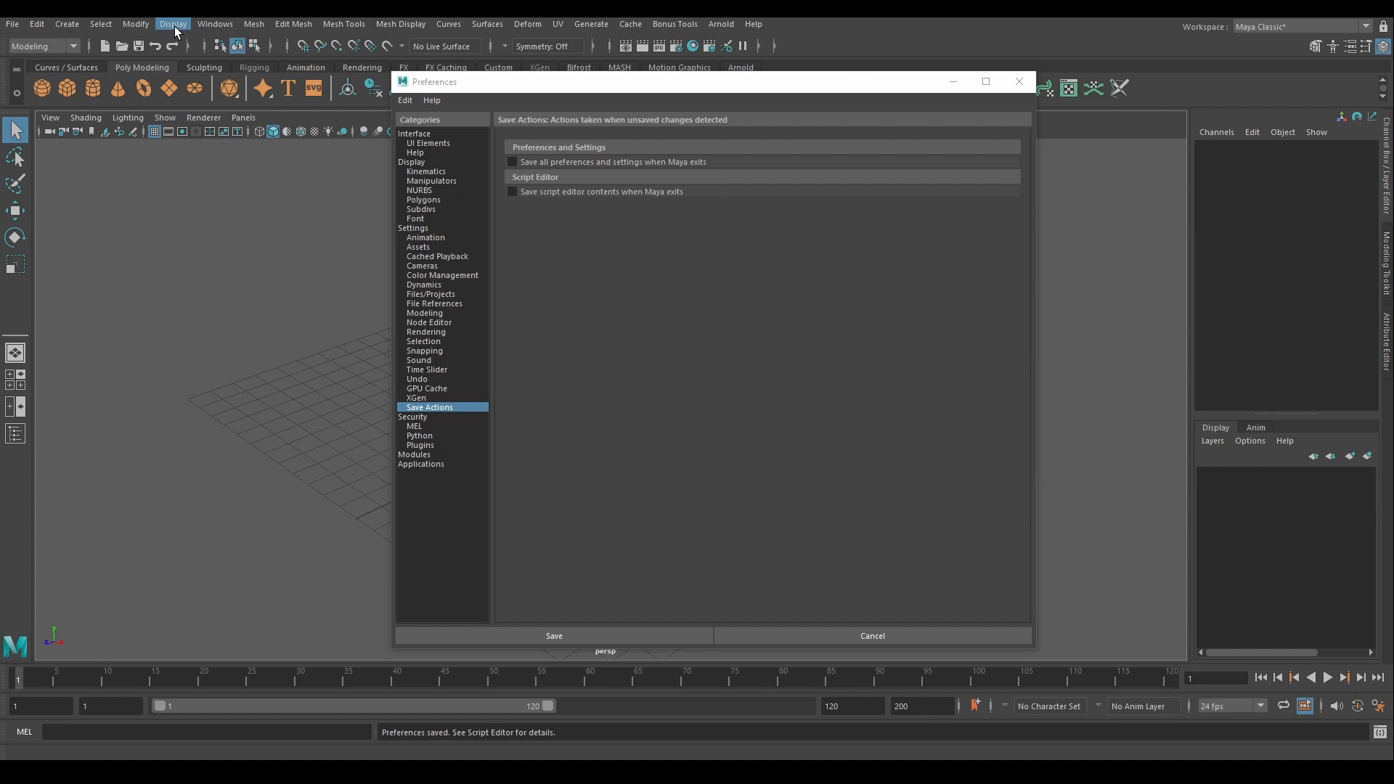
left_click(215, 24)
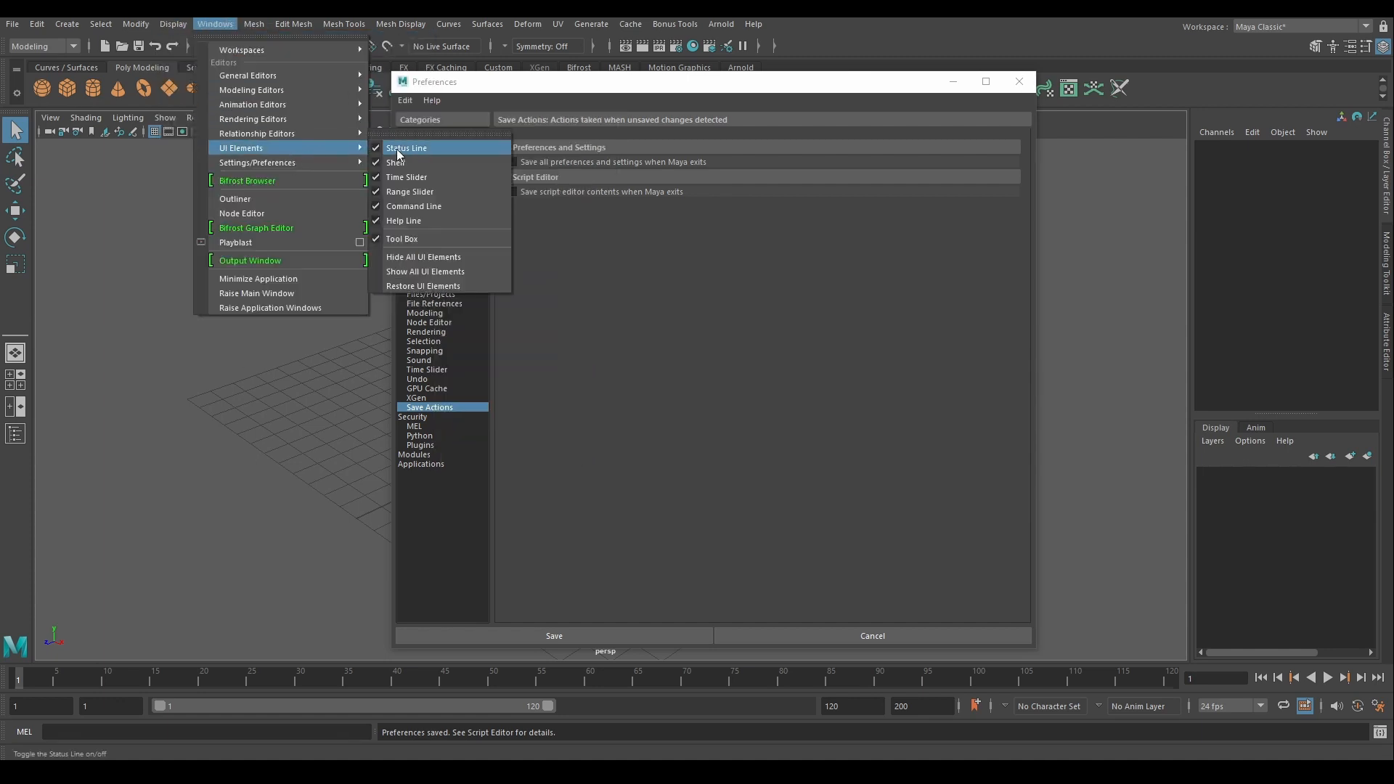
left_click(256, 23)
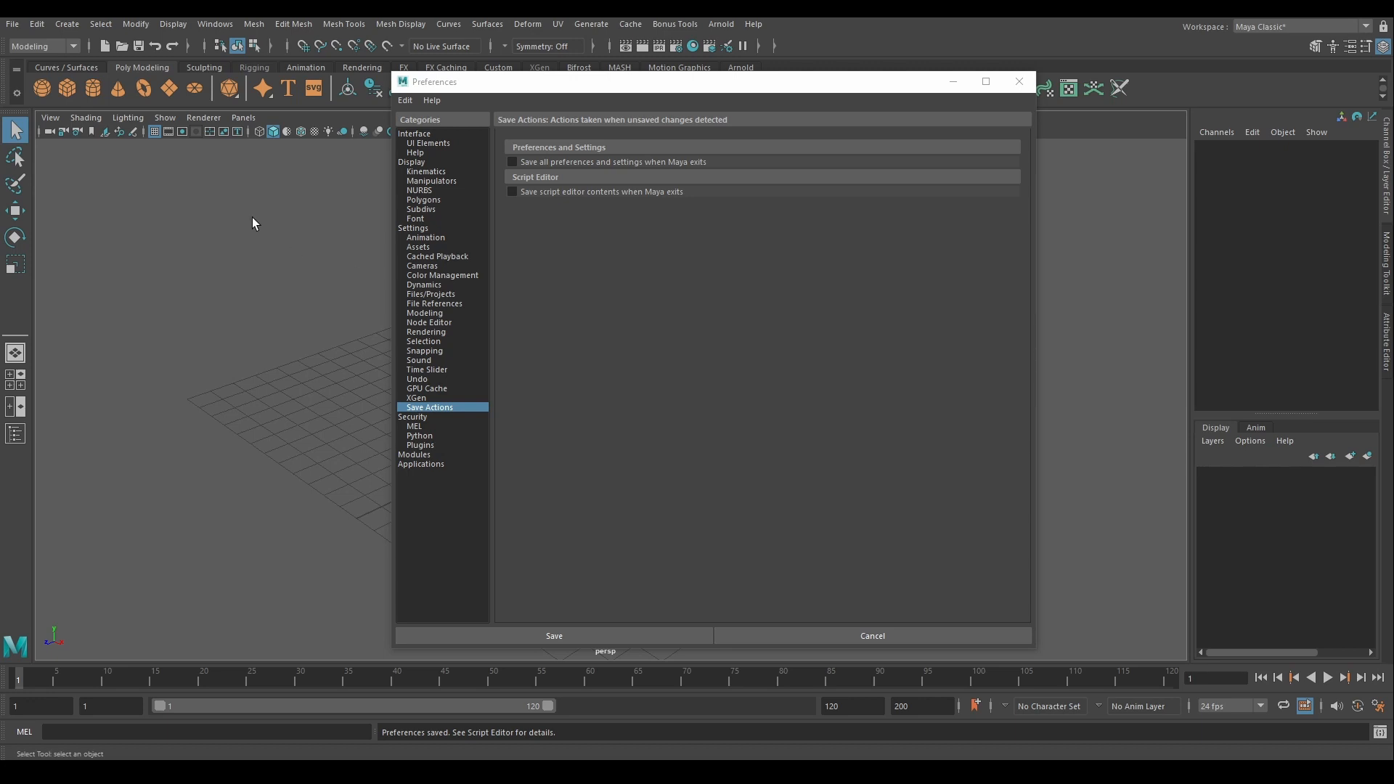
Step: Look through the UI Elements, Save Actions and general Interface preferences, and return to the UI Elements category
left_click(422, 143)
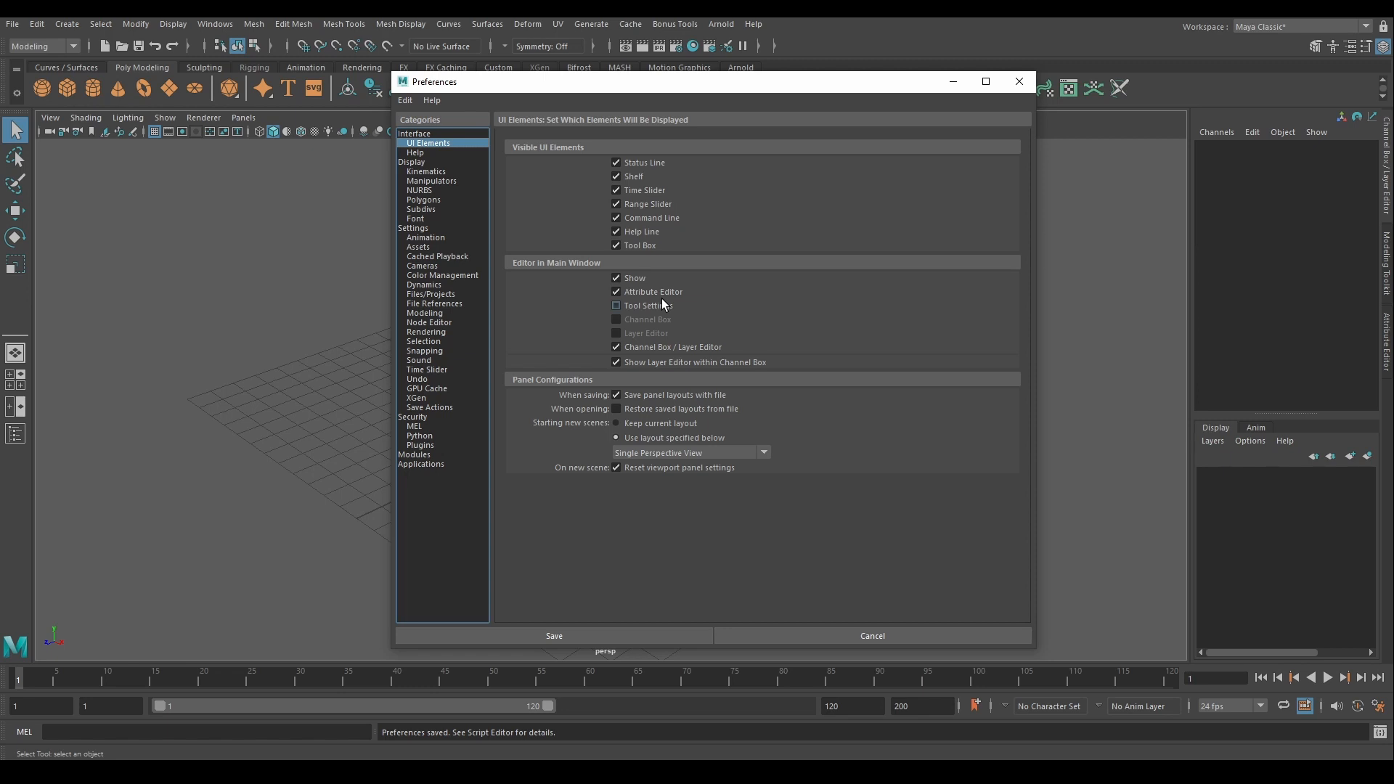
left_click_drag(559, 89, 581, 82)
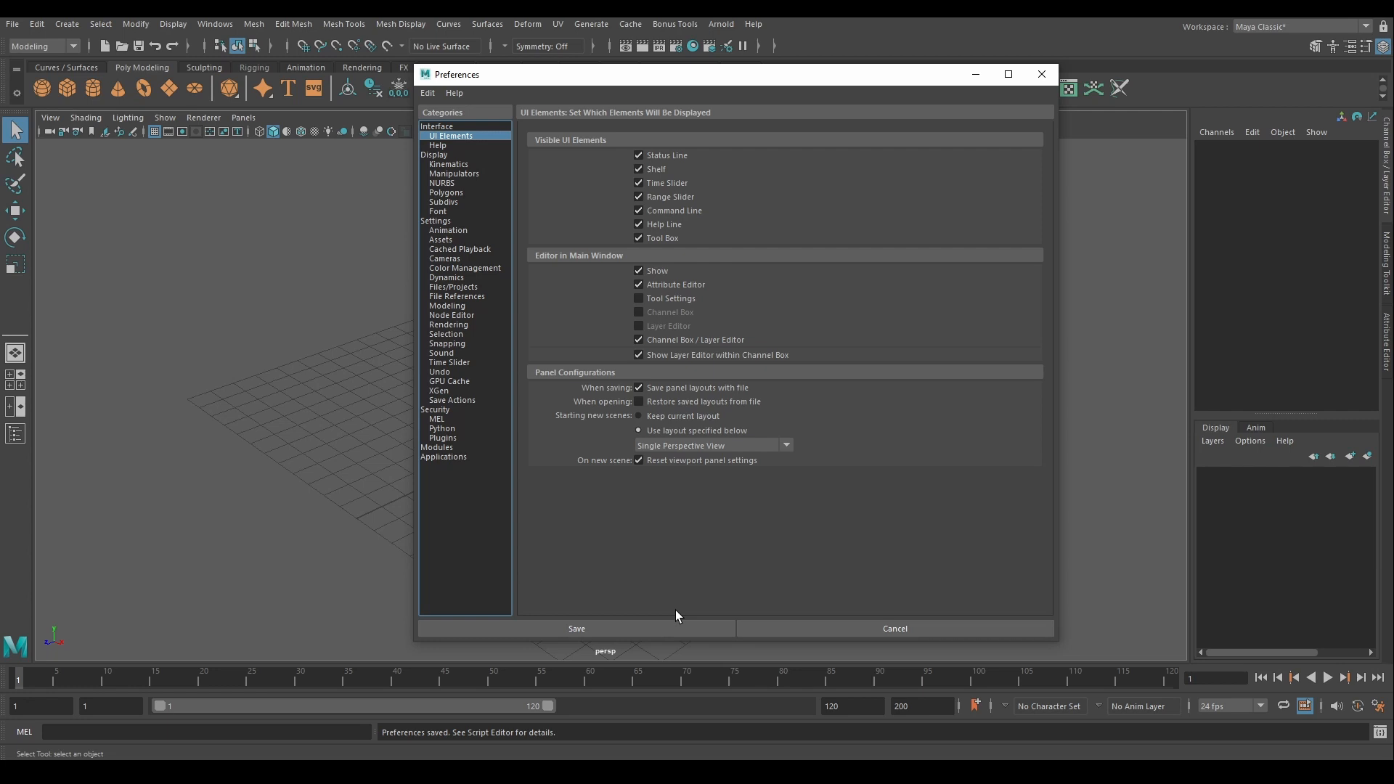
left_click(465, 400)
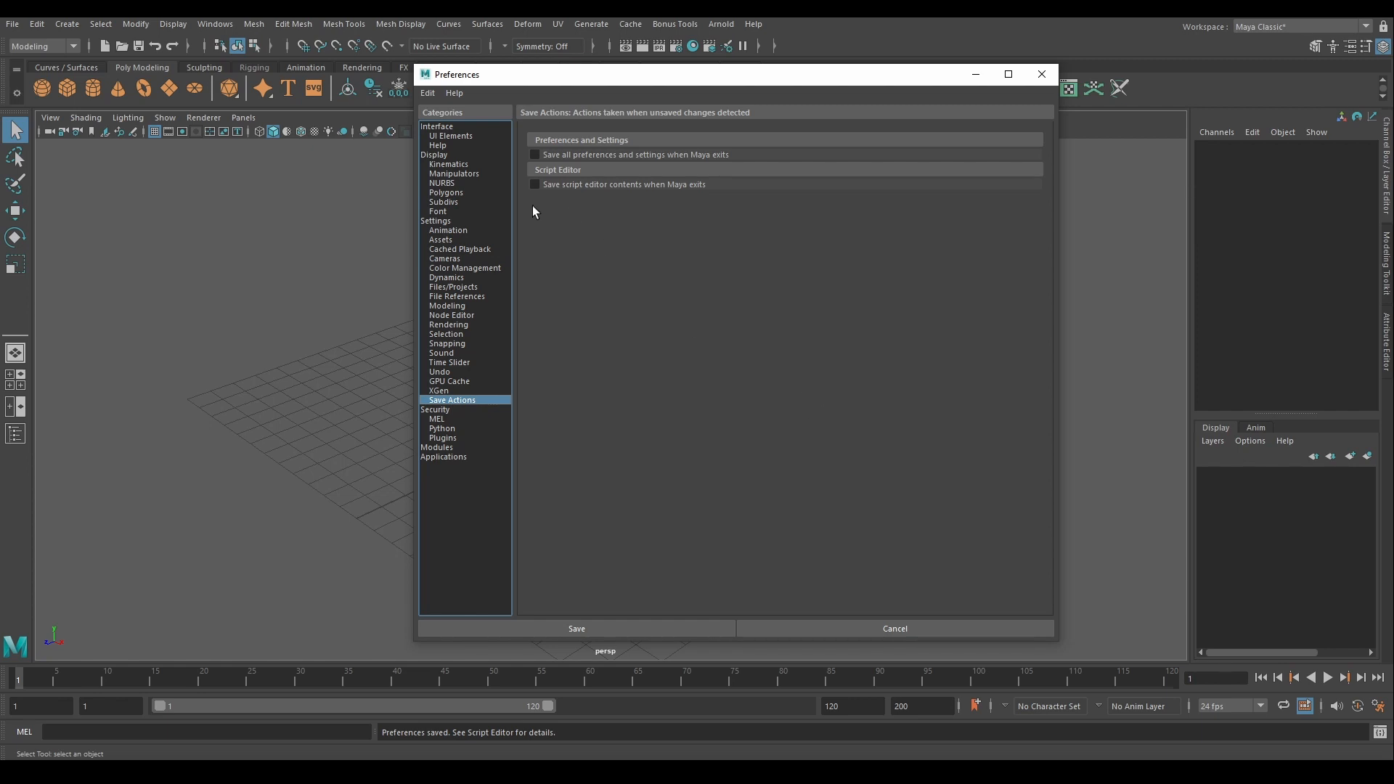
left_click(436, 128)
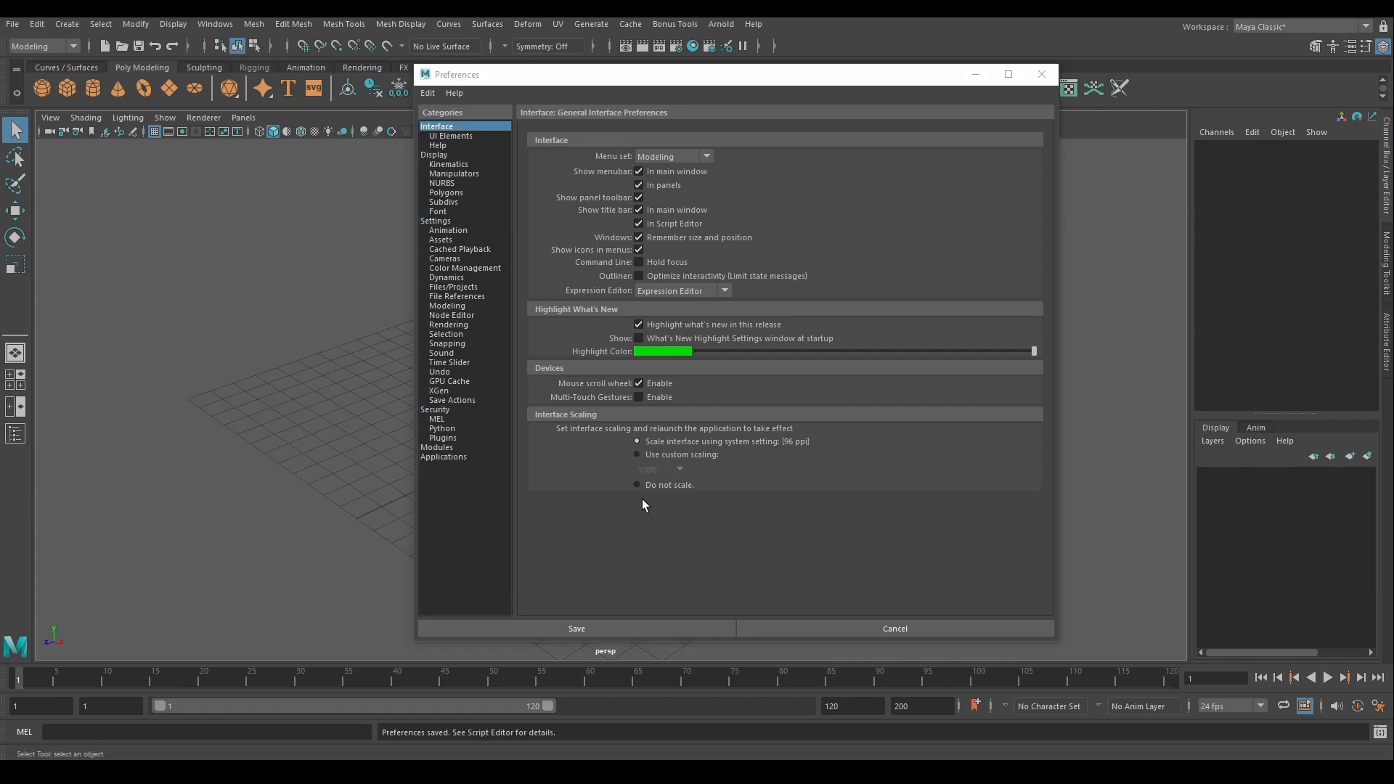
left_click(456, 135)
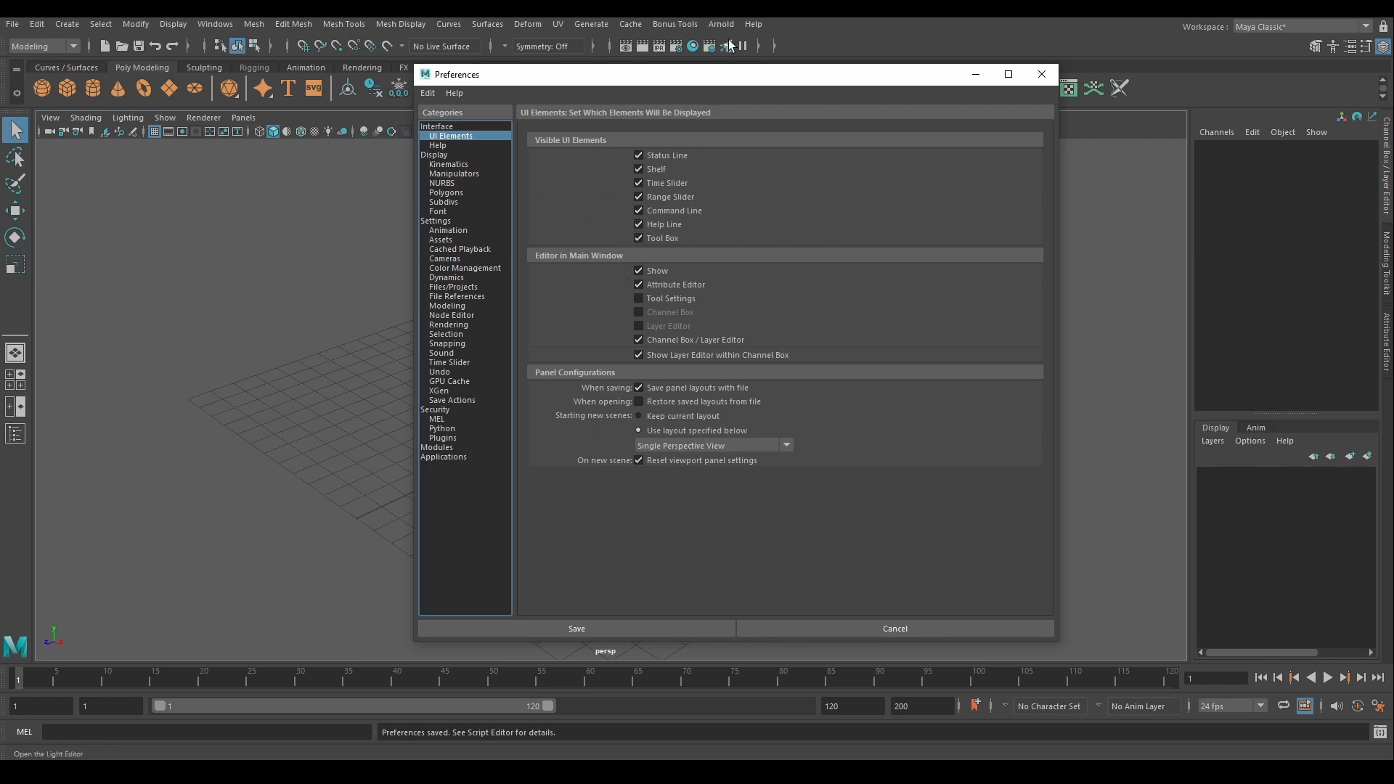
Step: View the Modeling Toolkit, Attribute Editor and Channel Box / Layer Editor in turn, and try collapsing and re-expanding the layer area
left_click_drag(726, 78, 633, 77)
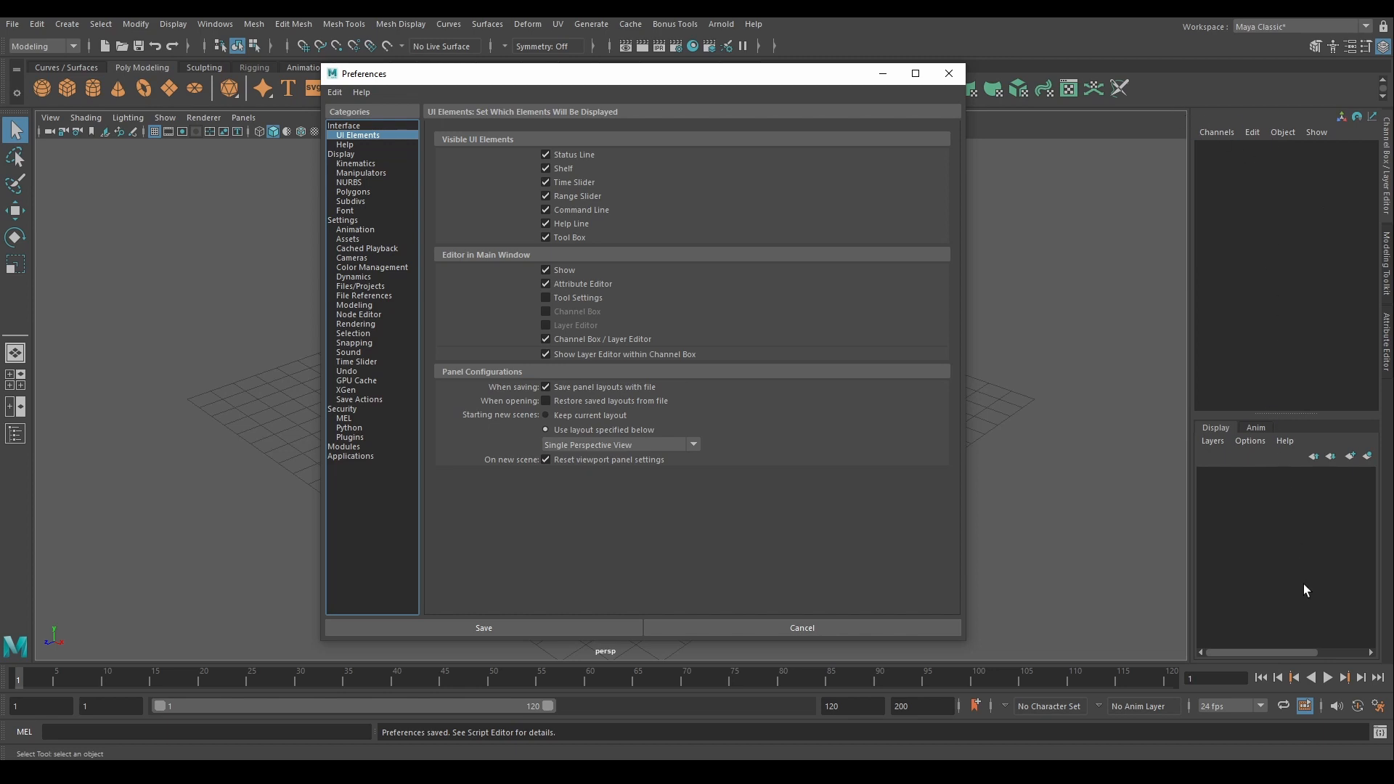
left_click(1387, 288)
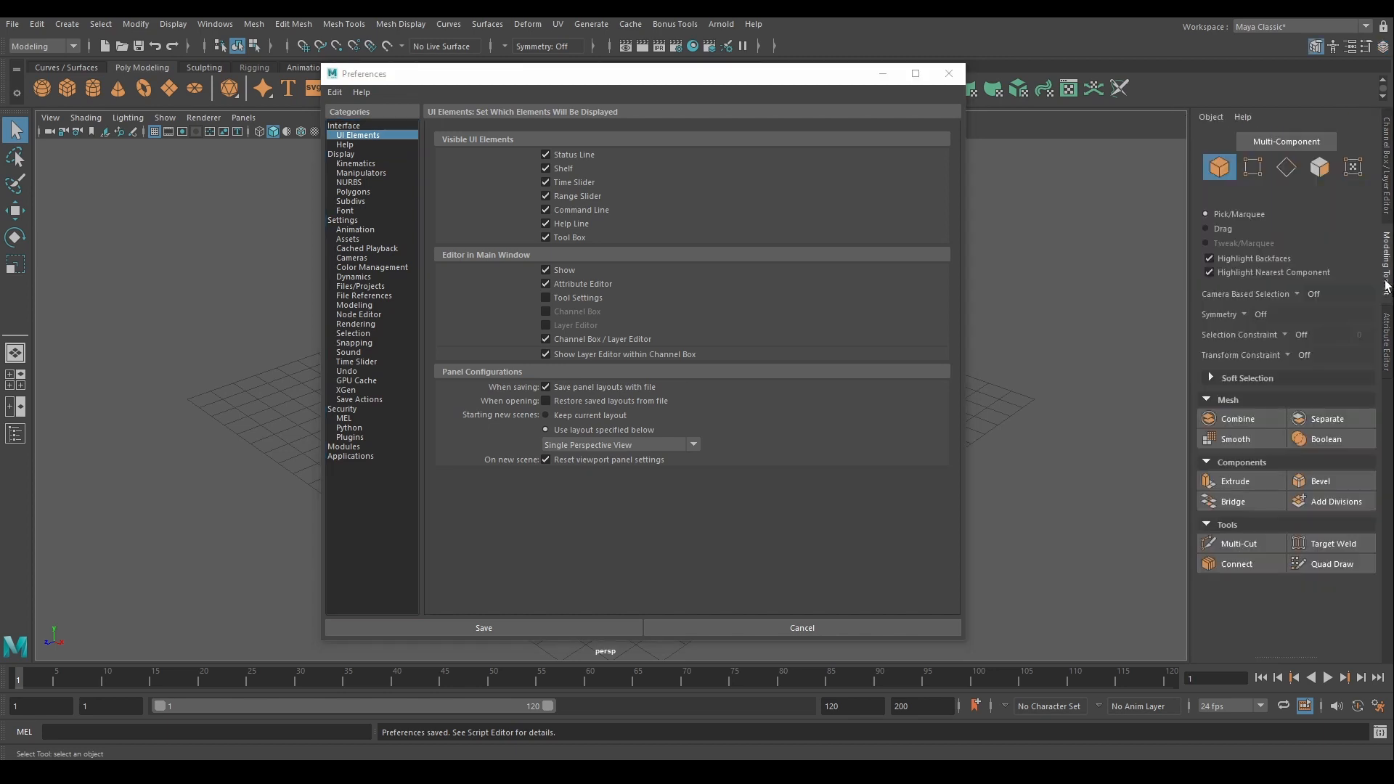
left_click(1388, 348)
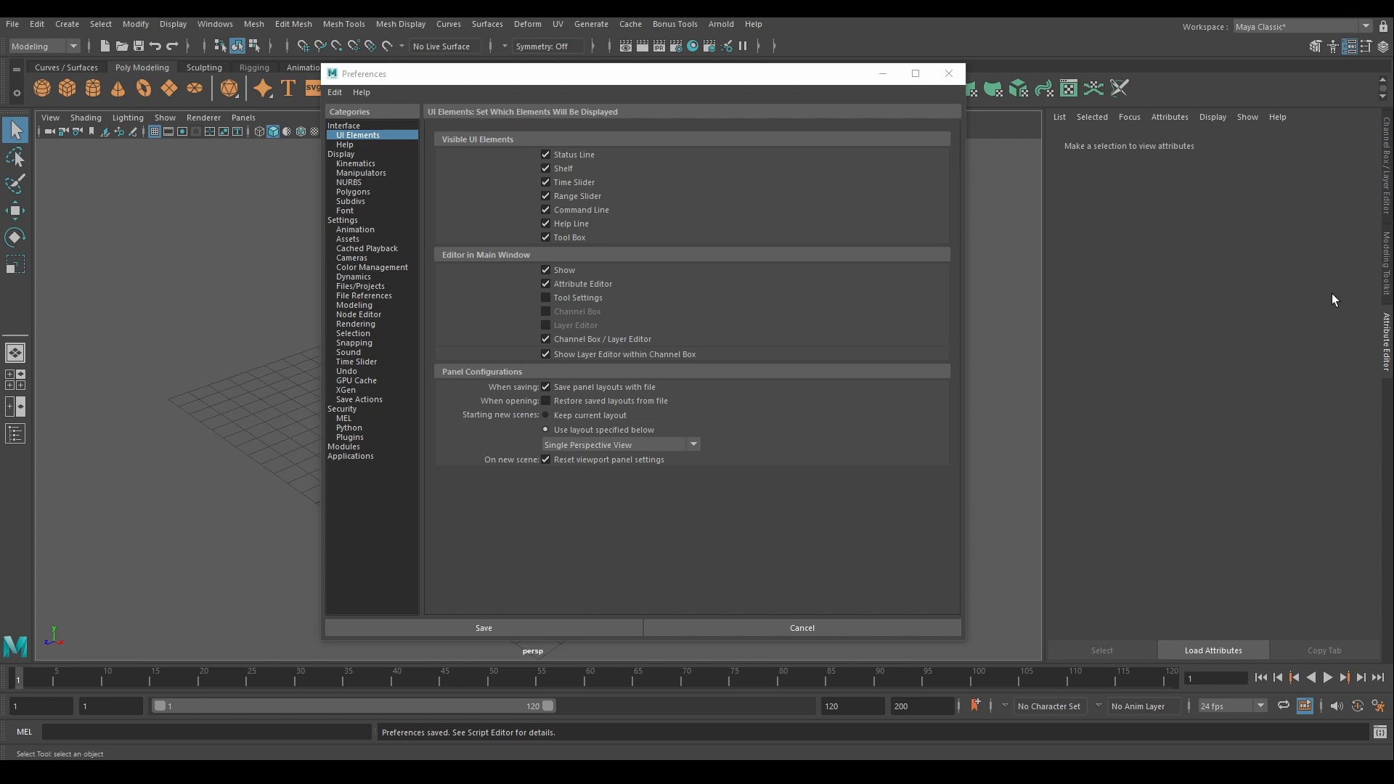
left_click(1387, 160)
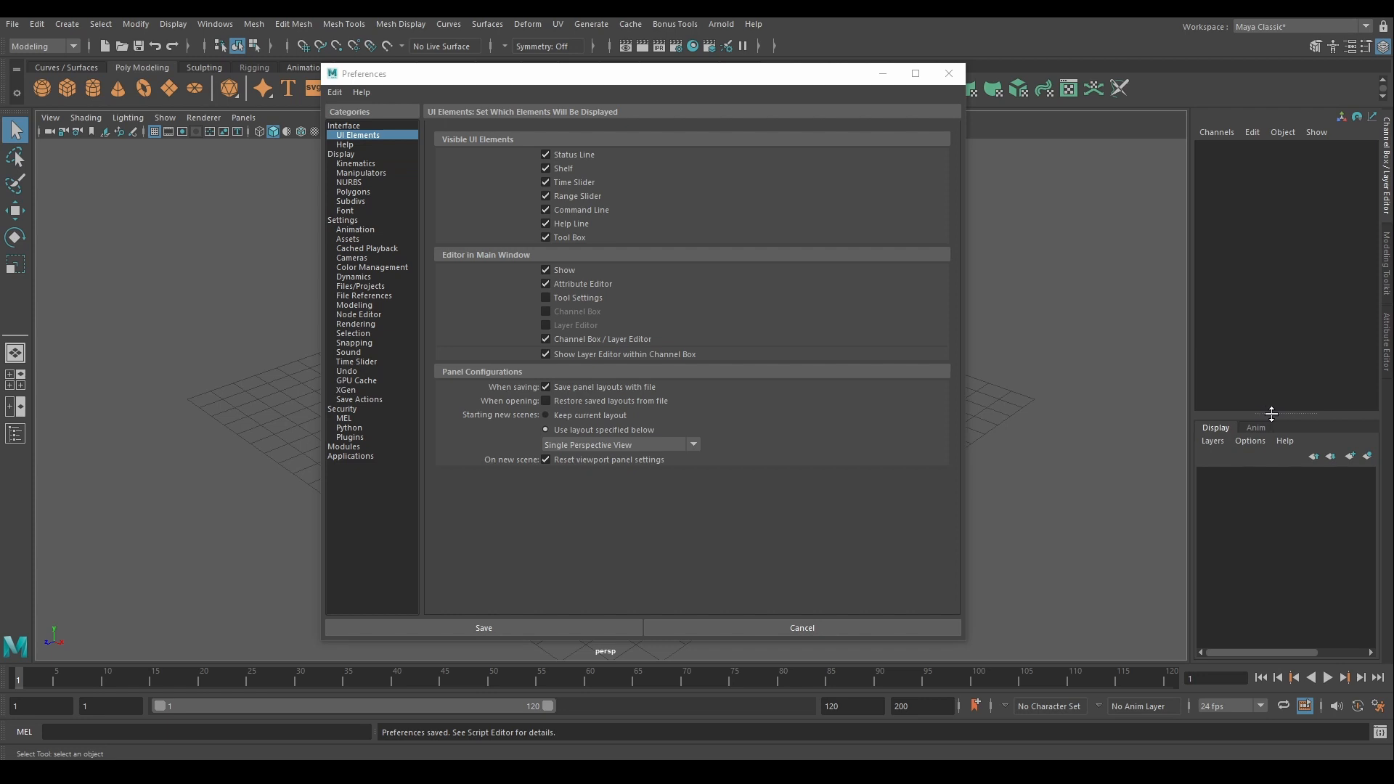
left_click_drag(1286, 415, 1288, 640)
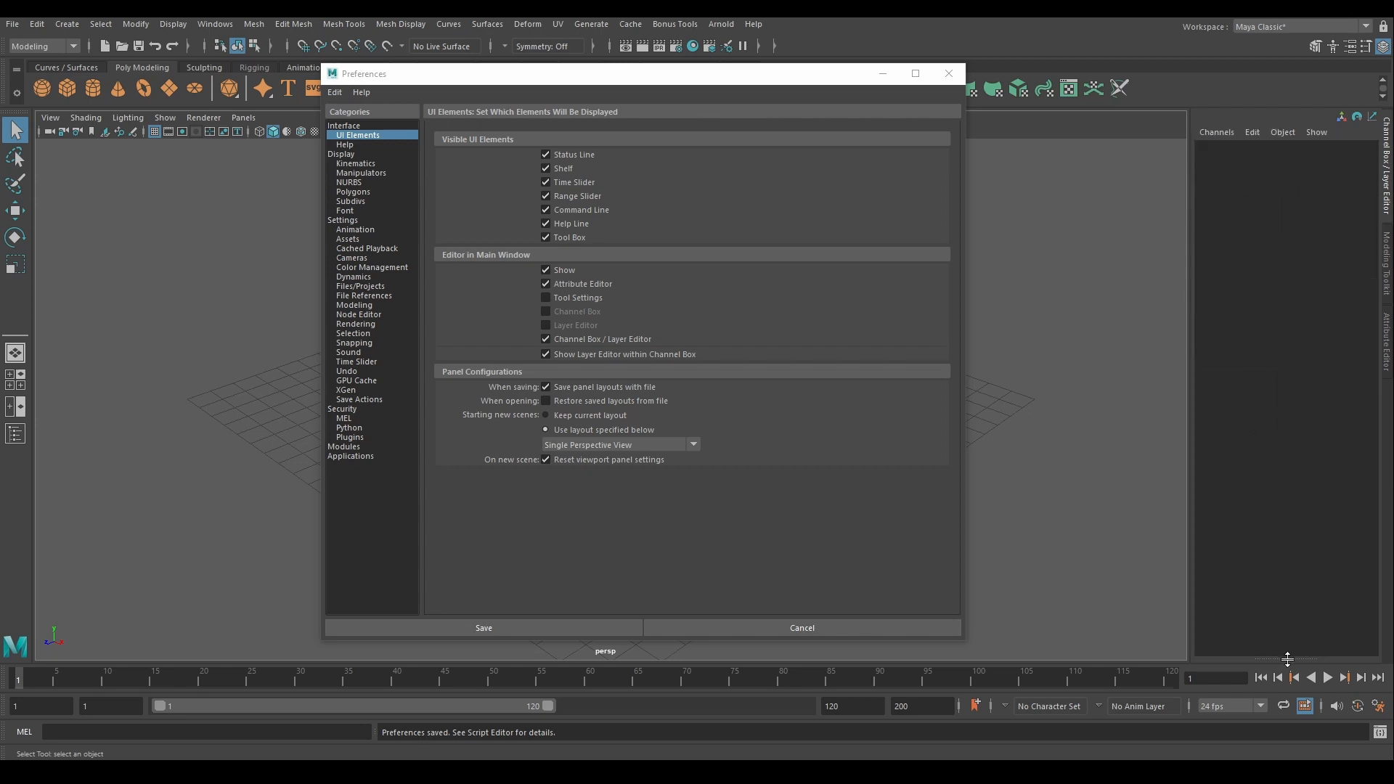
left_click_drag(1288, 659, 1289, 374)
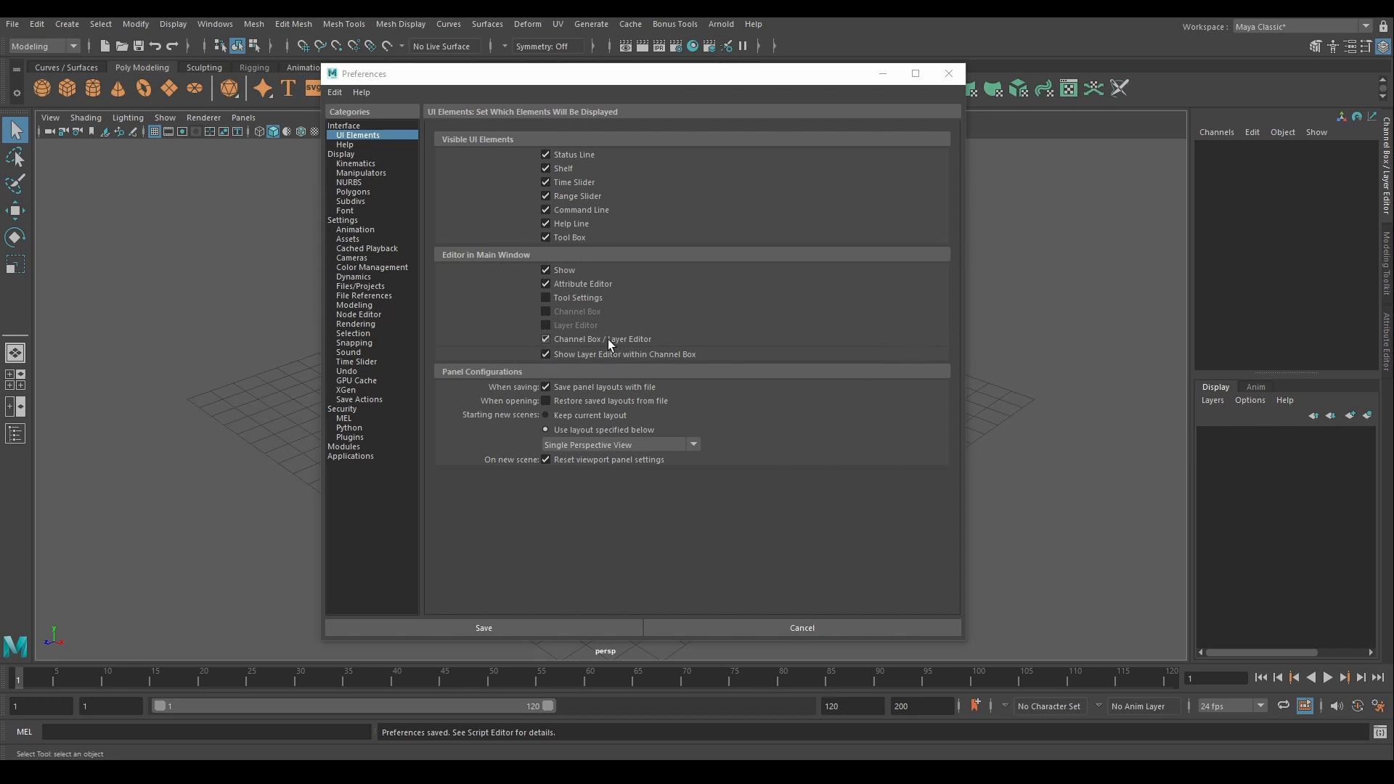
Step: Replace the combined Channel Box / Layer Editor with separate Channel Box and Layer Editor windows, and make both windows taller
left_click(546, 339)
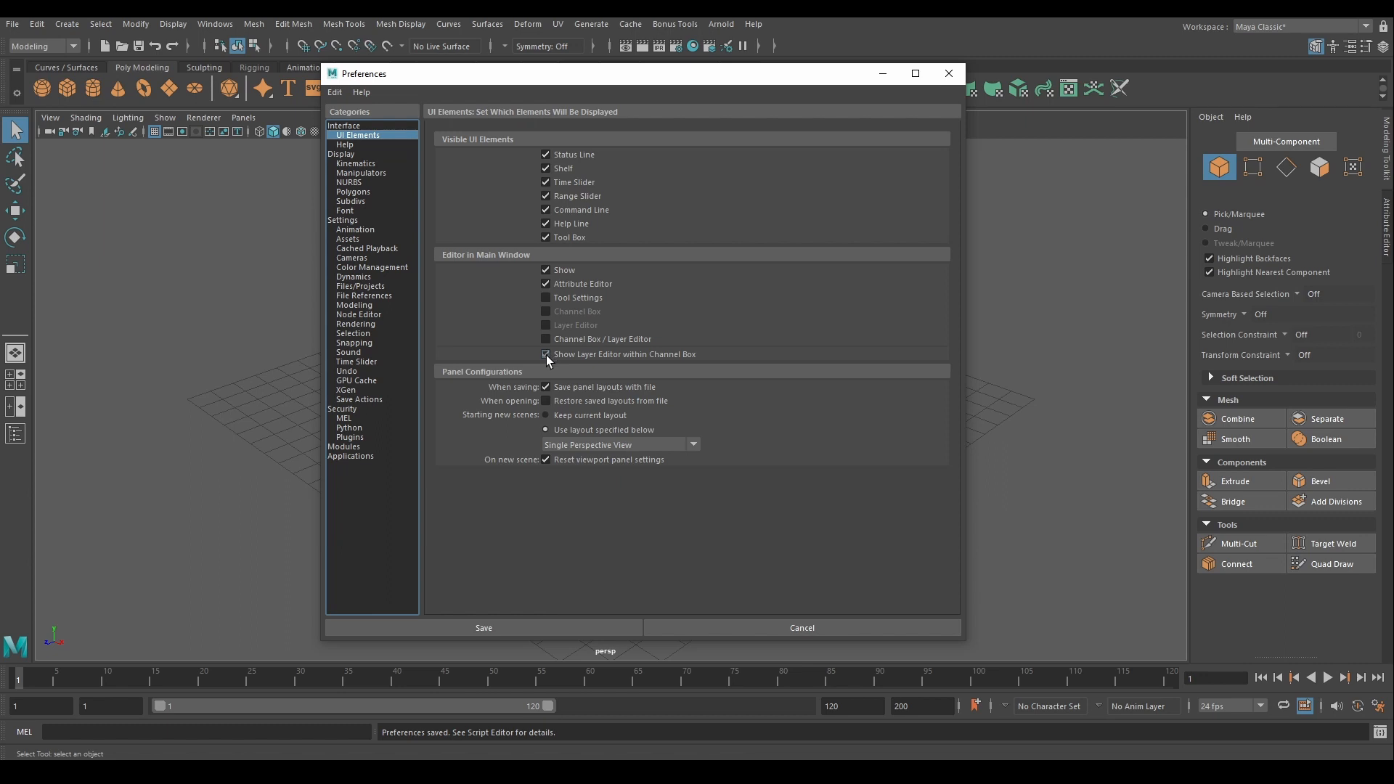
left_click(547, 355)
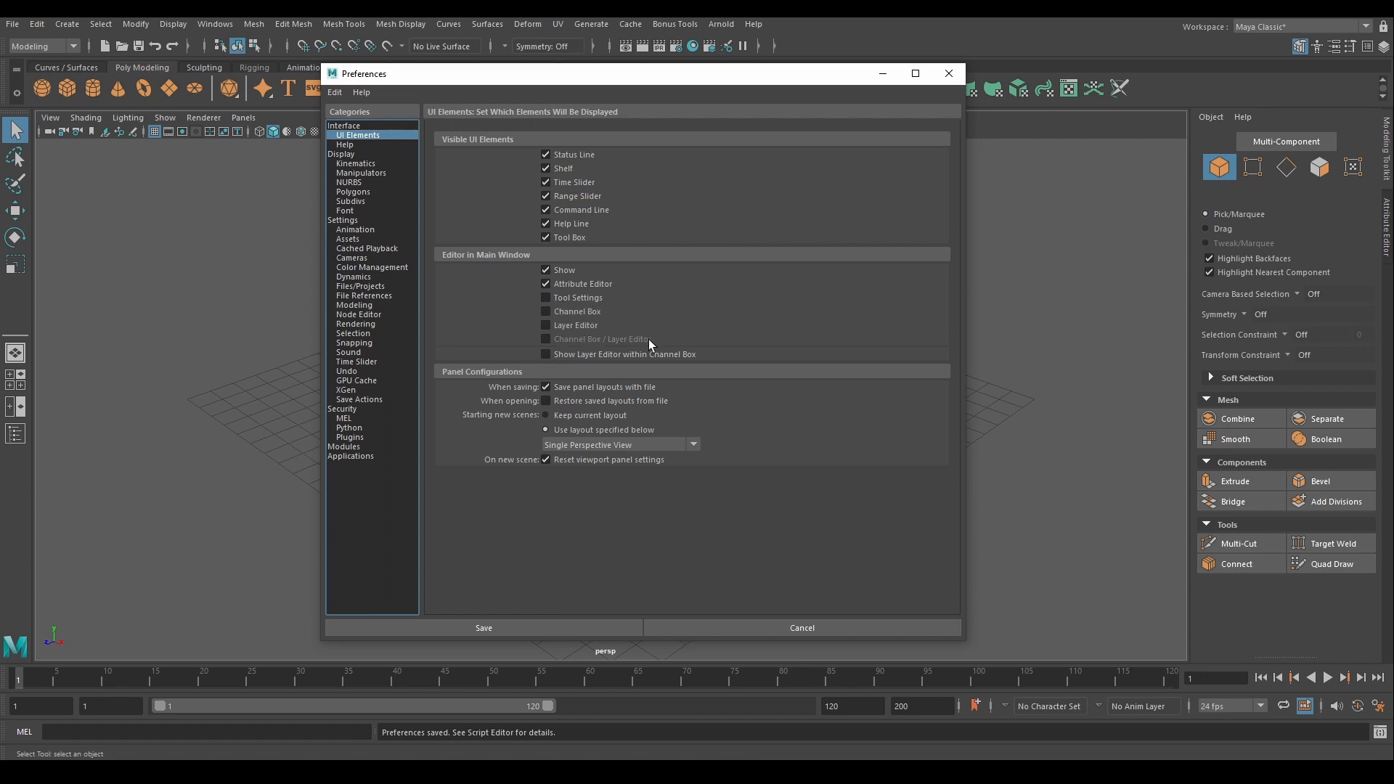
left_click(545, 308)
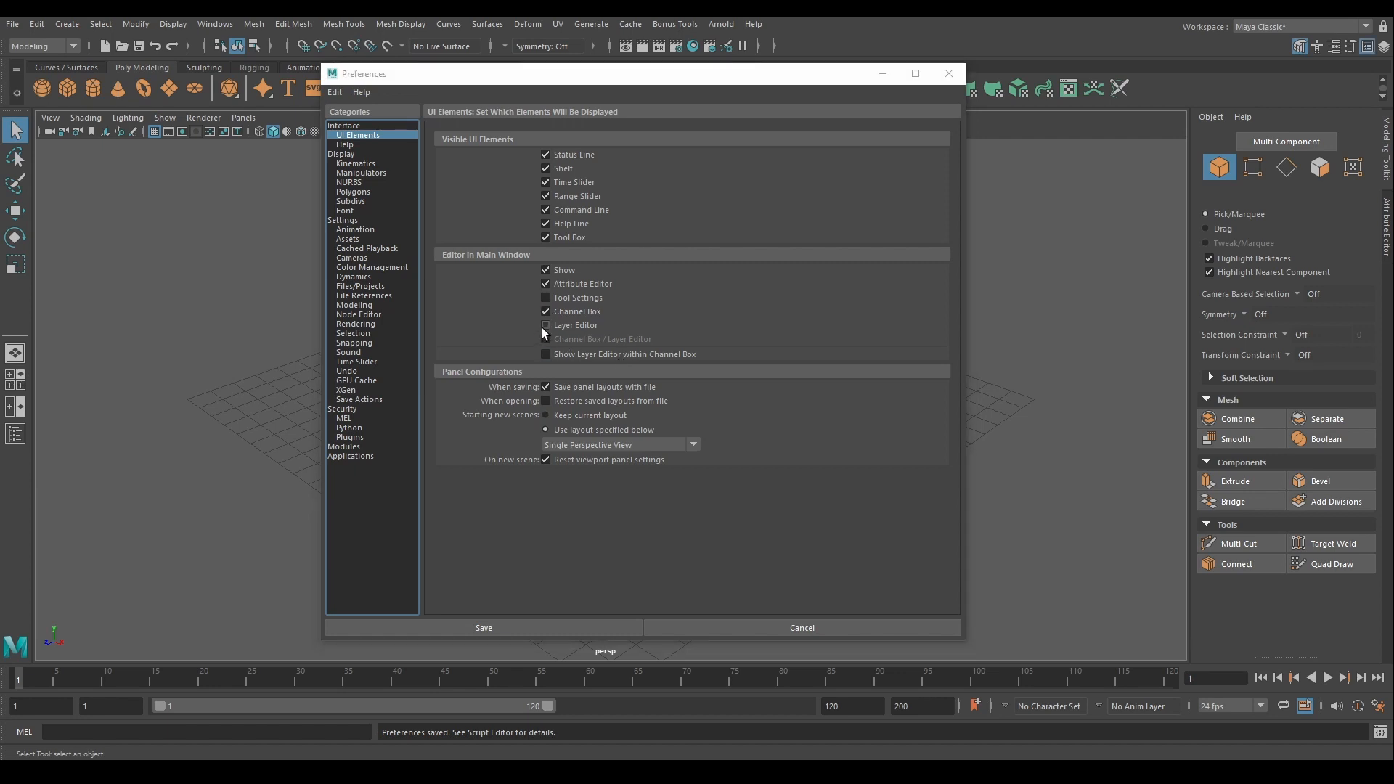
left_click(546, 327)
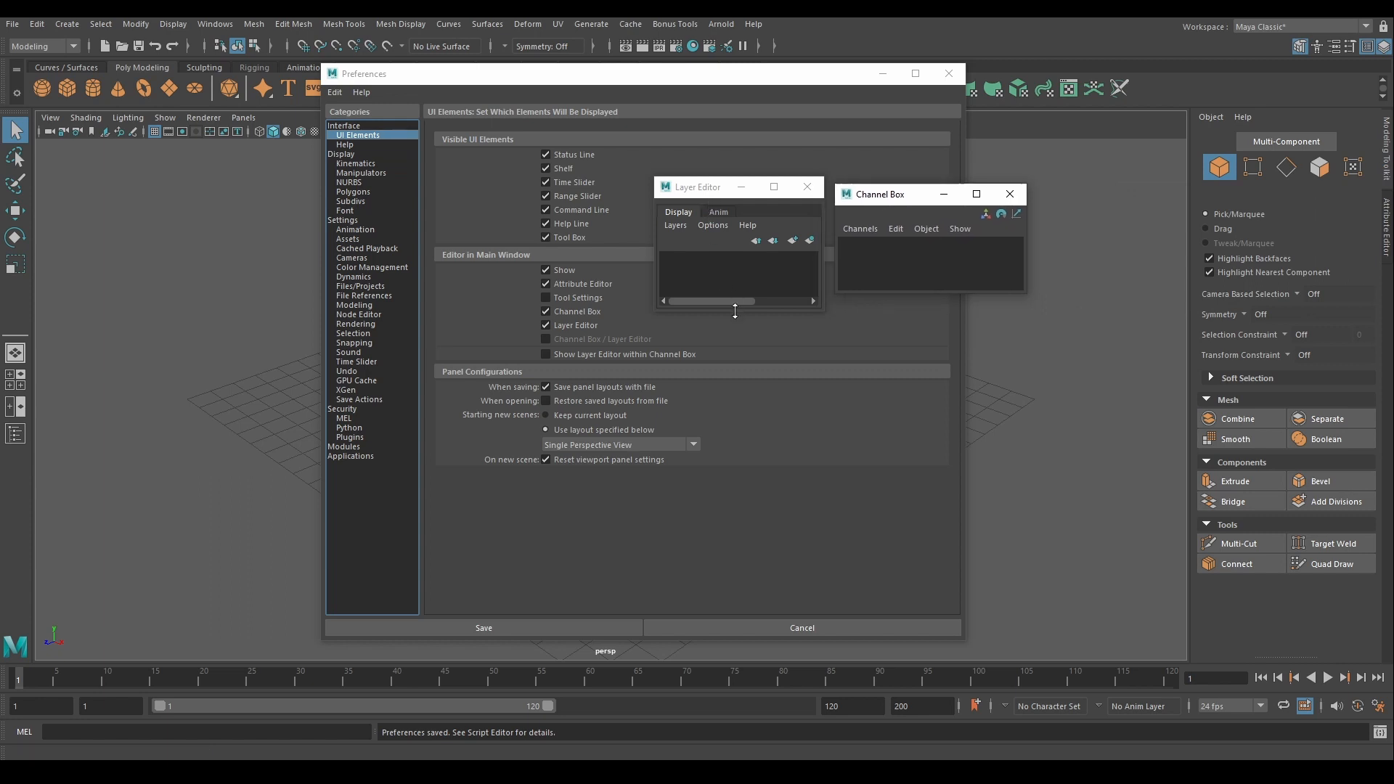
left_click_drag(735, 308, 736, 513)
left_click_drag(904, 292, 909, 513)
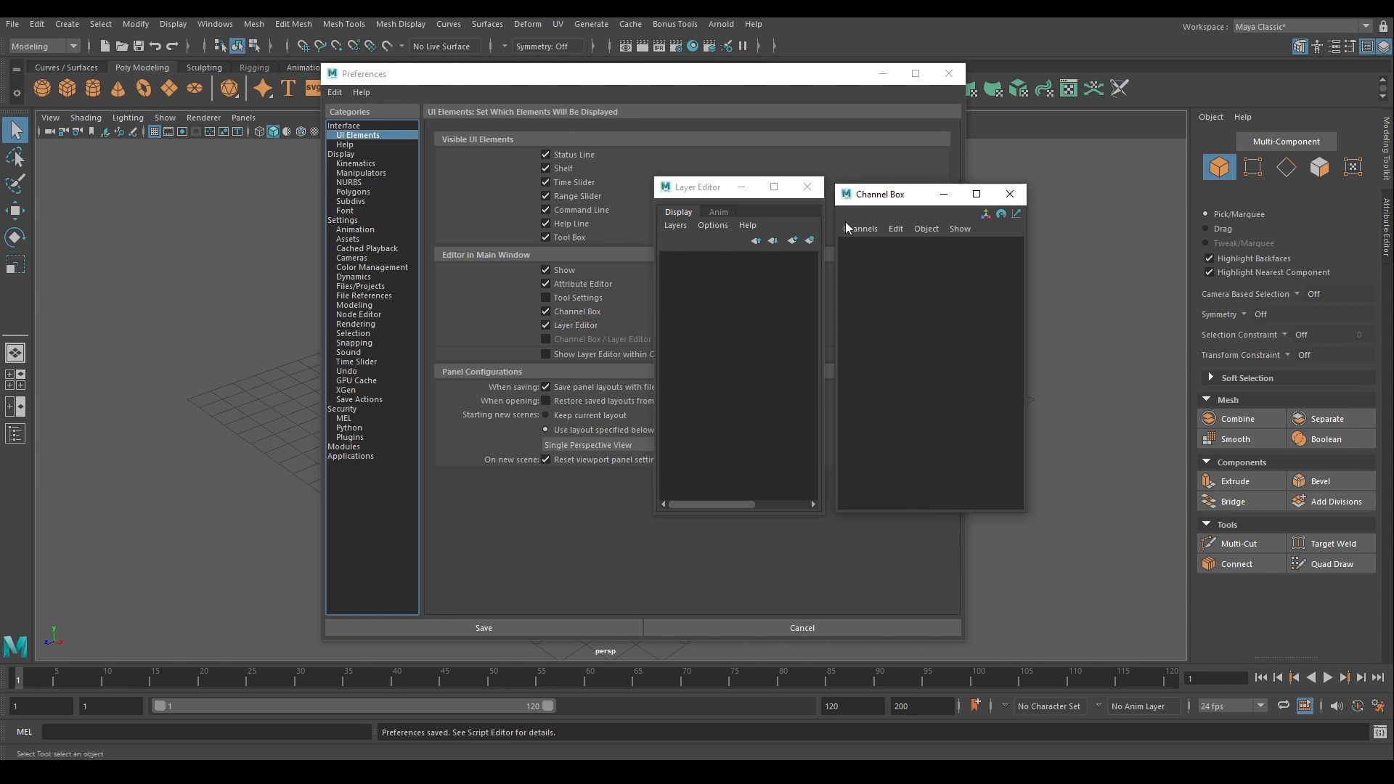
Step: Dock the floating Layer Editor and Channel Box windows as tabs alongside the Modeling Toolkit and Attribute Editor
left_click(694, 191)
left_click_drag(693, 190, 1387, 305)
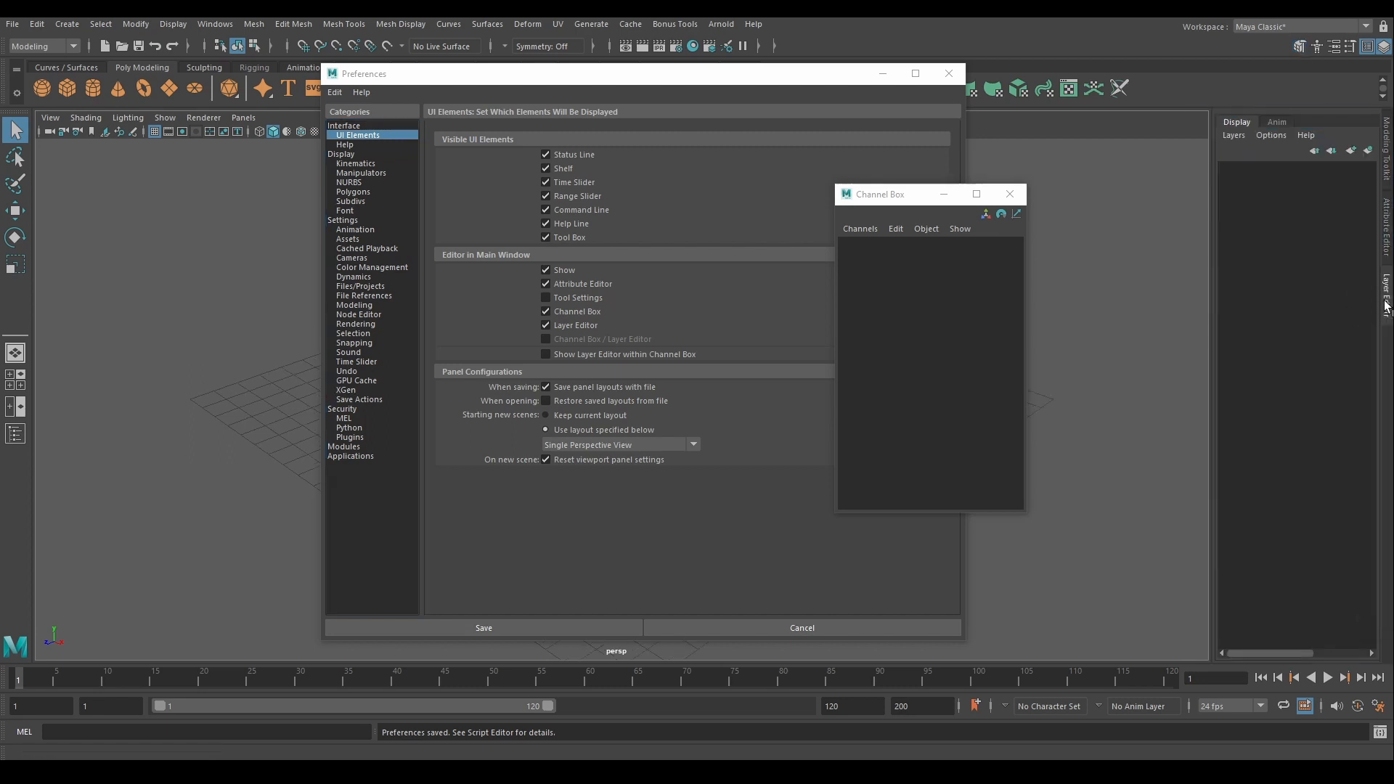
left_click_drag(884, 199, 1385, 365)
Step: Try collapsing and re-expanding the docked Layer Editor and Channel Box, and view each of them in turn
left_click(1387, 309)
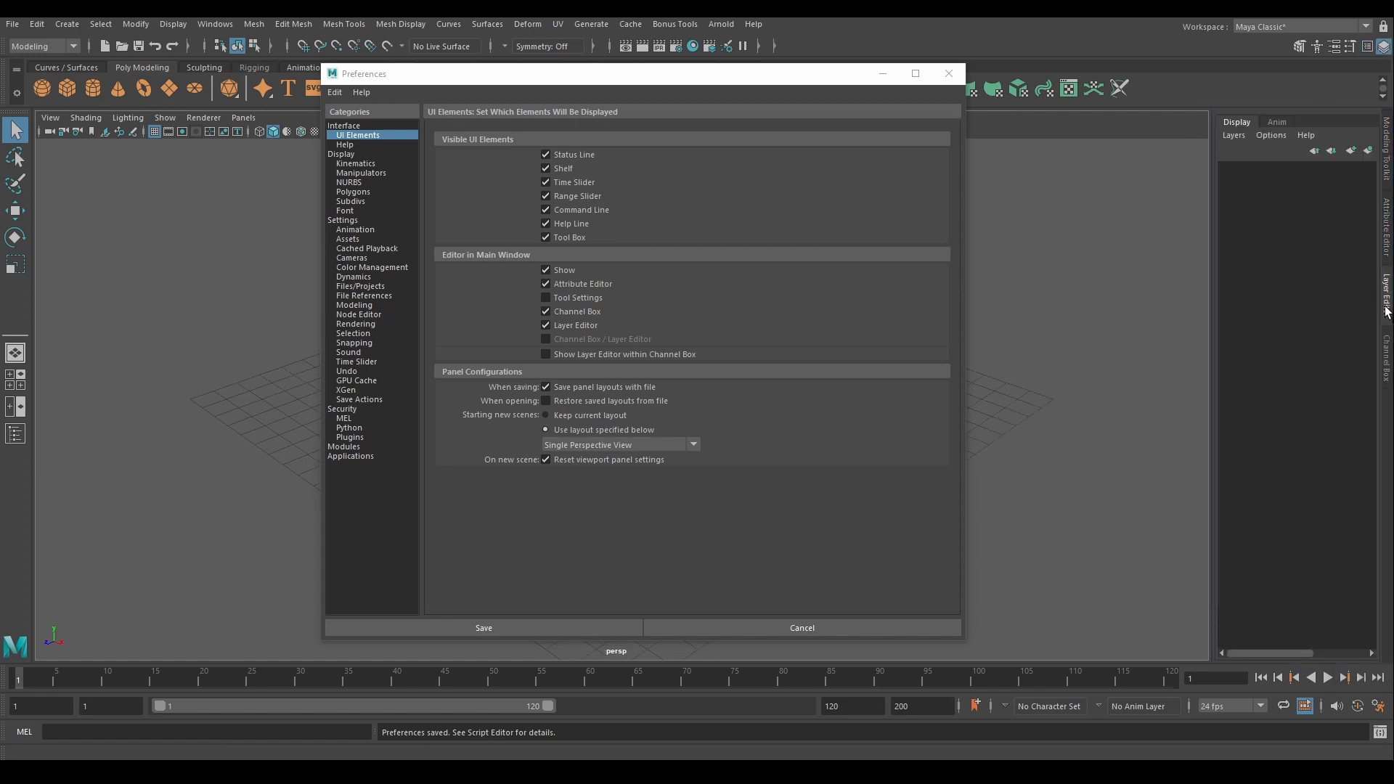
left_click(1386, 308)
left_click(1387, 312)
left_click(1387, 361)
left_click(1388, 361)
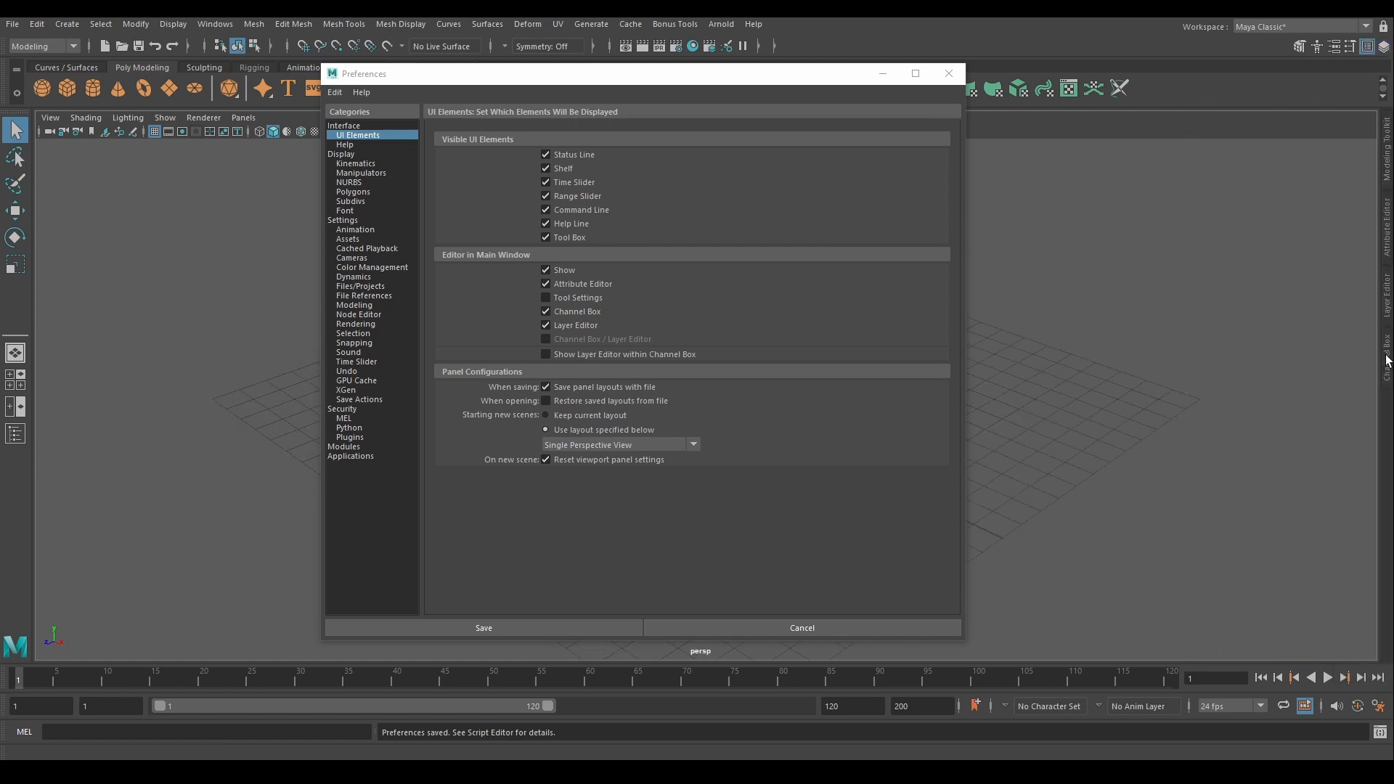
left_click(1387, 361)
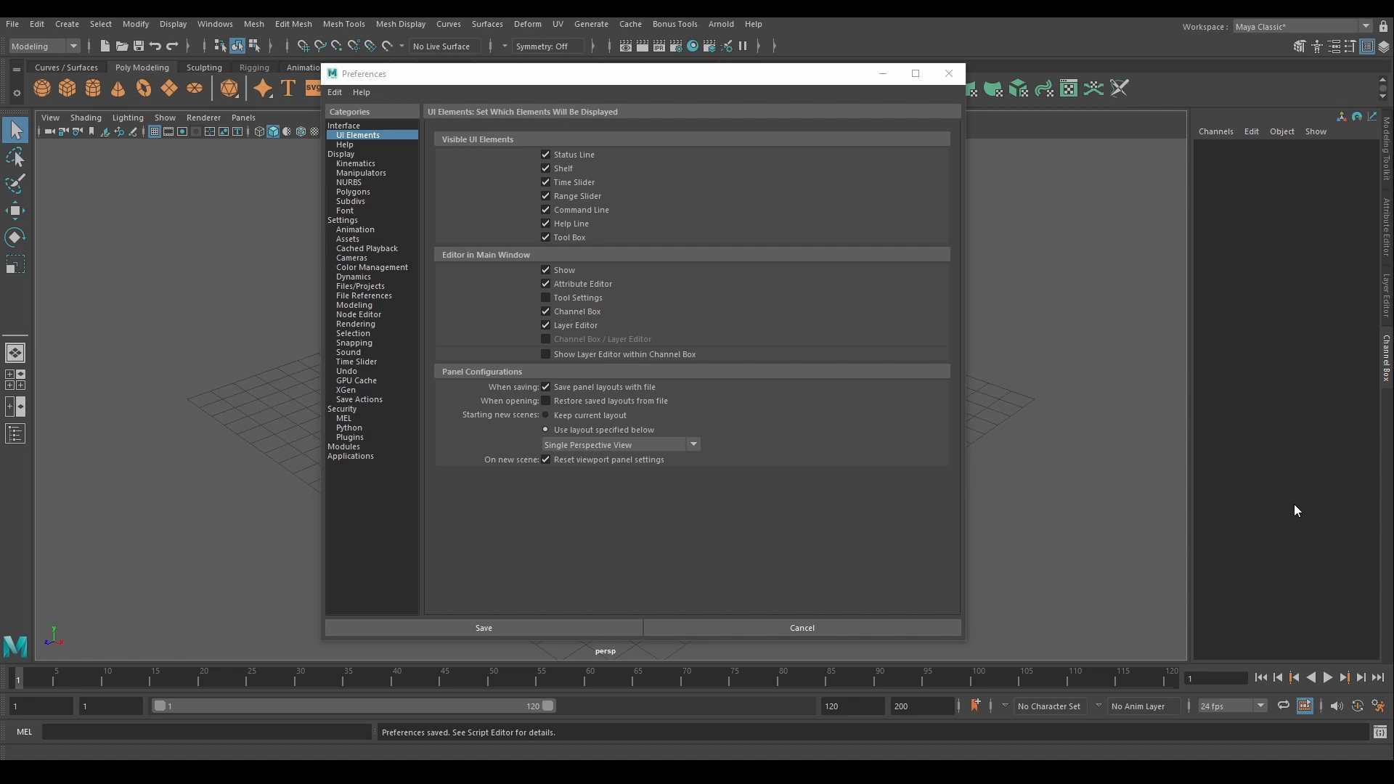
left_click(1387, 305)
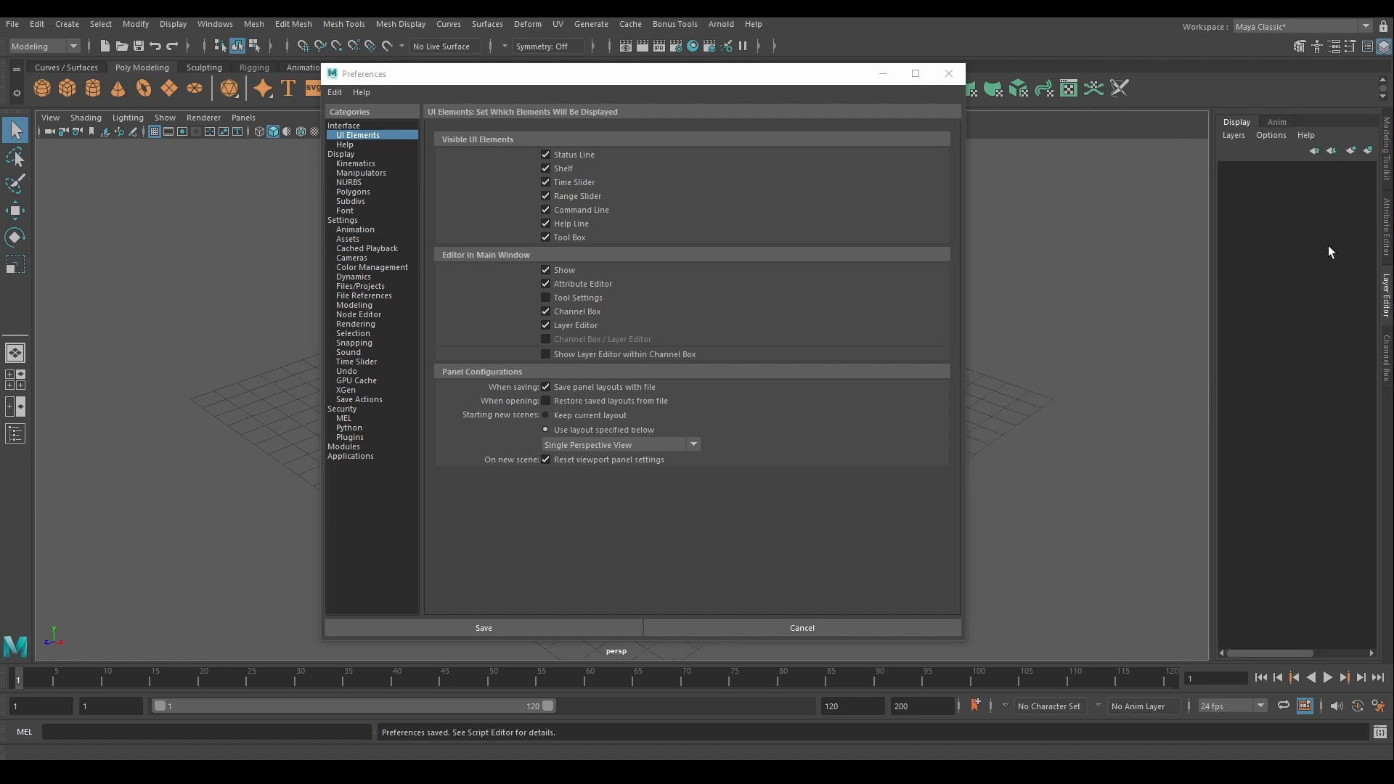
left_click(1387, 372)
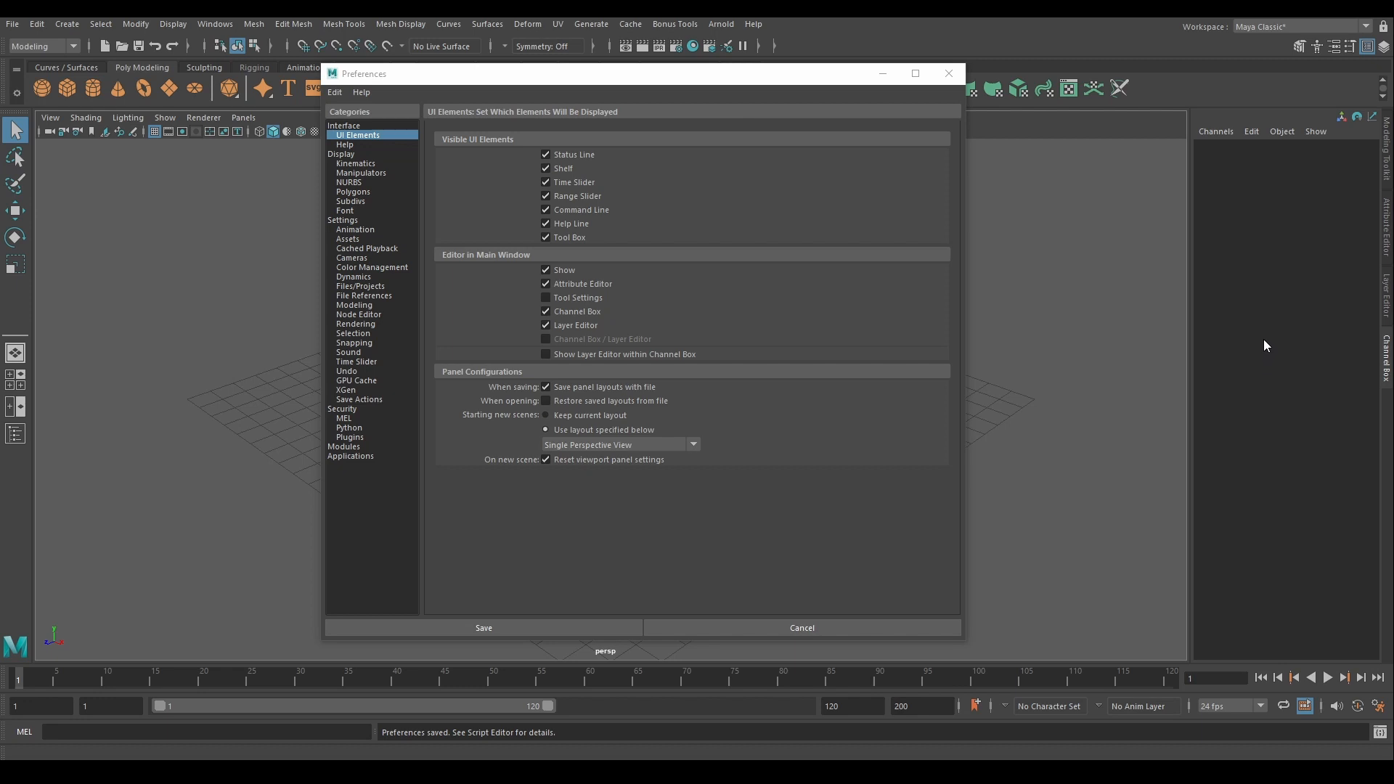
Step: Enable Tool Settings as an editor in the main window and dock it as a tab below the Channel Box
left_click(546, 297)
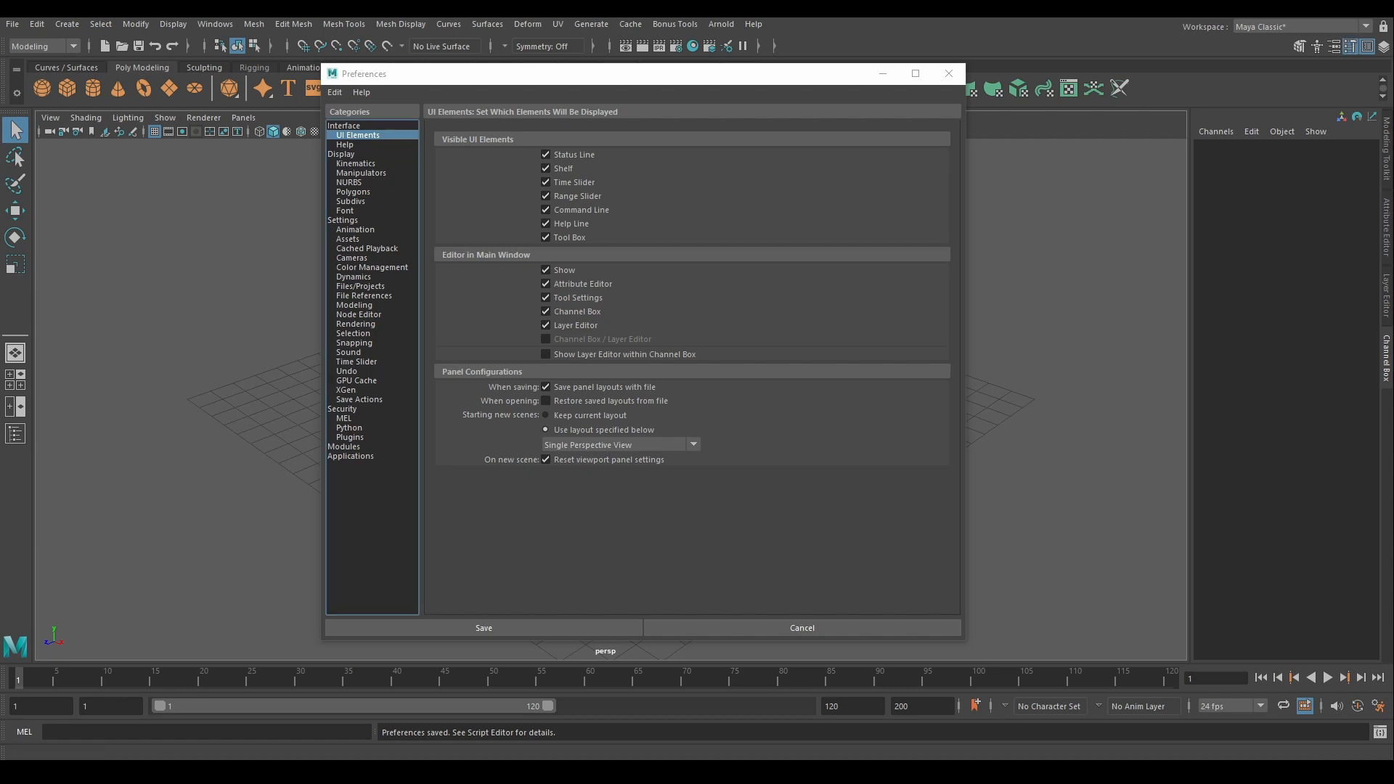
left_click_drag(771, 142, 1387, 436)
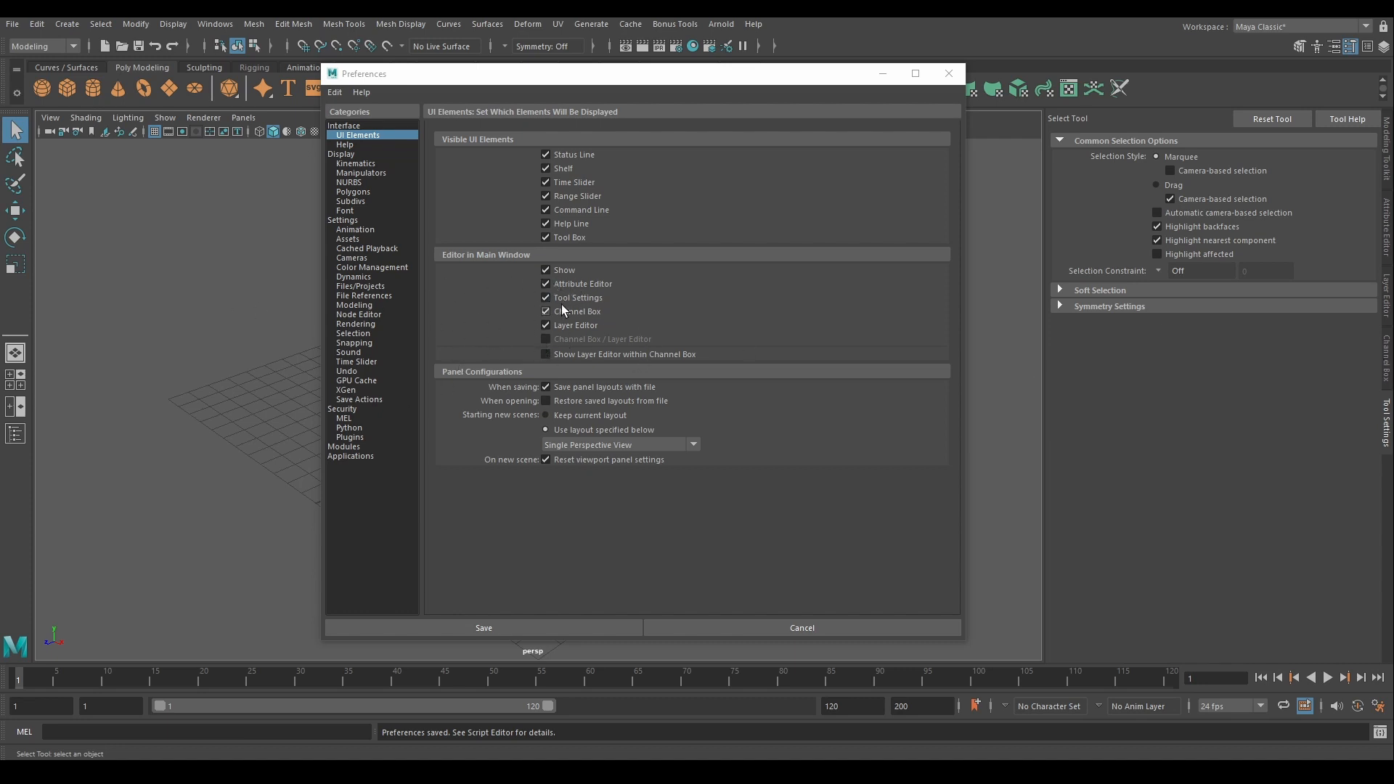
left_click(1387, 428)
left_click(1388, 430)
Step: Try hiding the main window's menubar through the general Interface preferences, and show it again
left_click(344, 126)
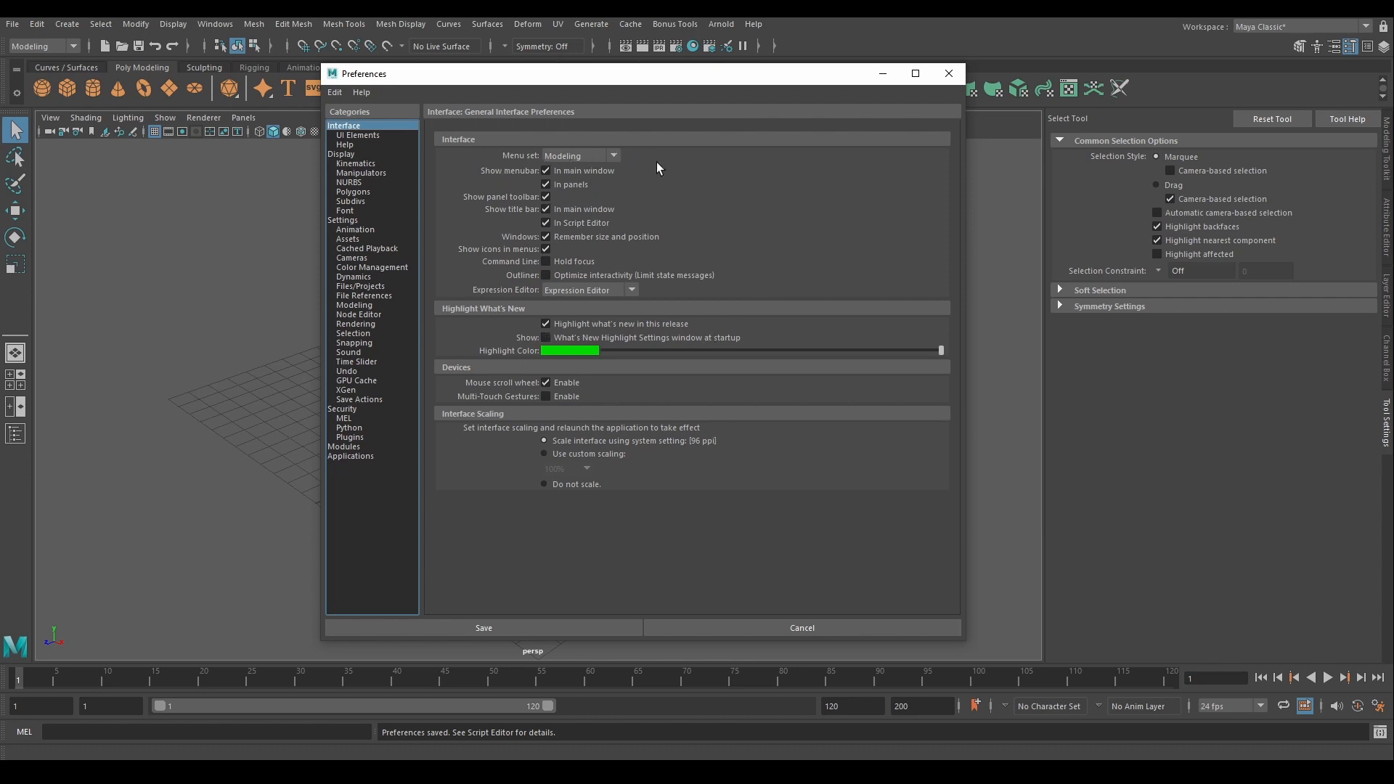
left_click(546, 172)
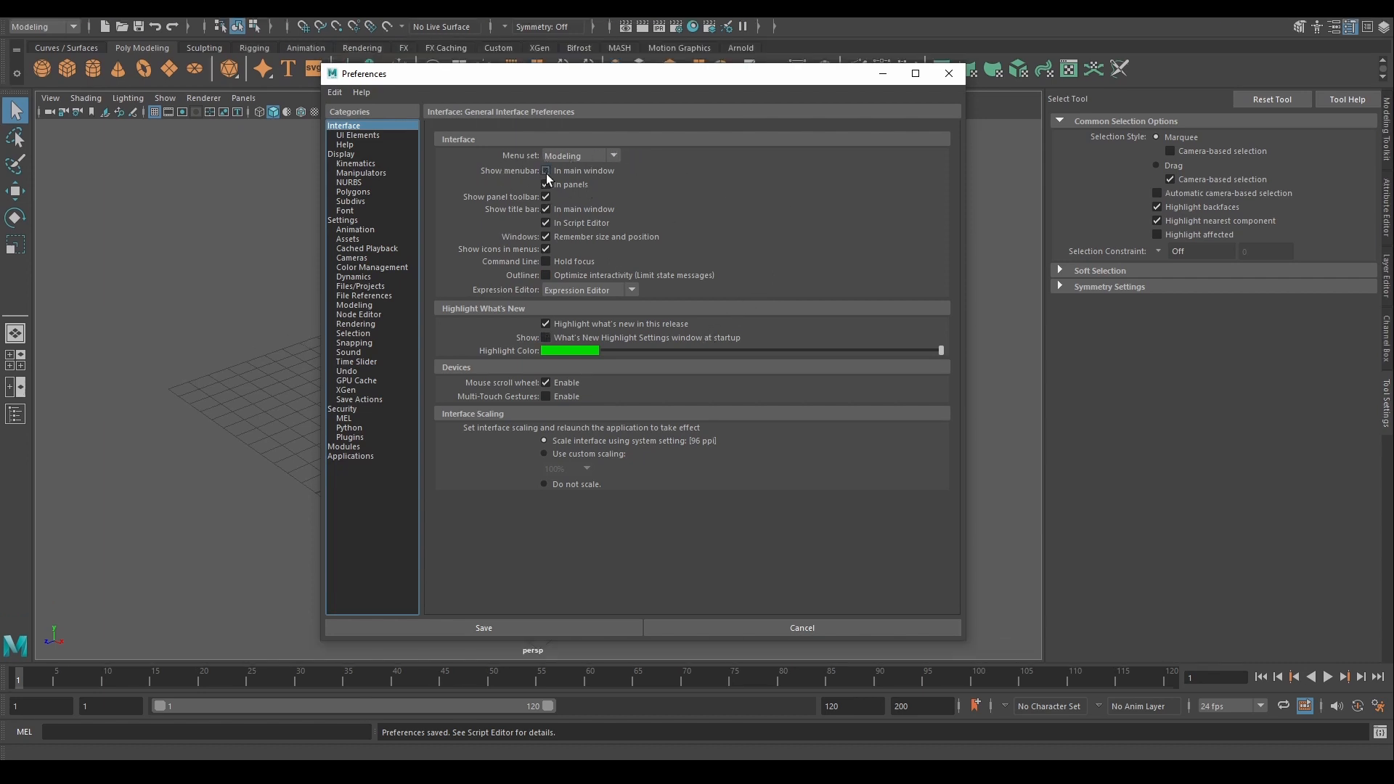
left_click(546, 172)
Step: Try toggling the main menu bar and the viewport's panel menus and toolbar off and on from the viewport
left_click(202, 324)
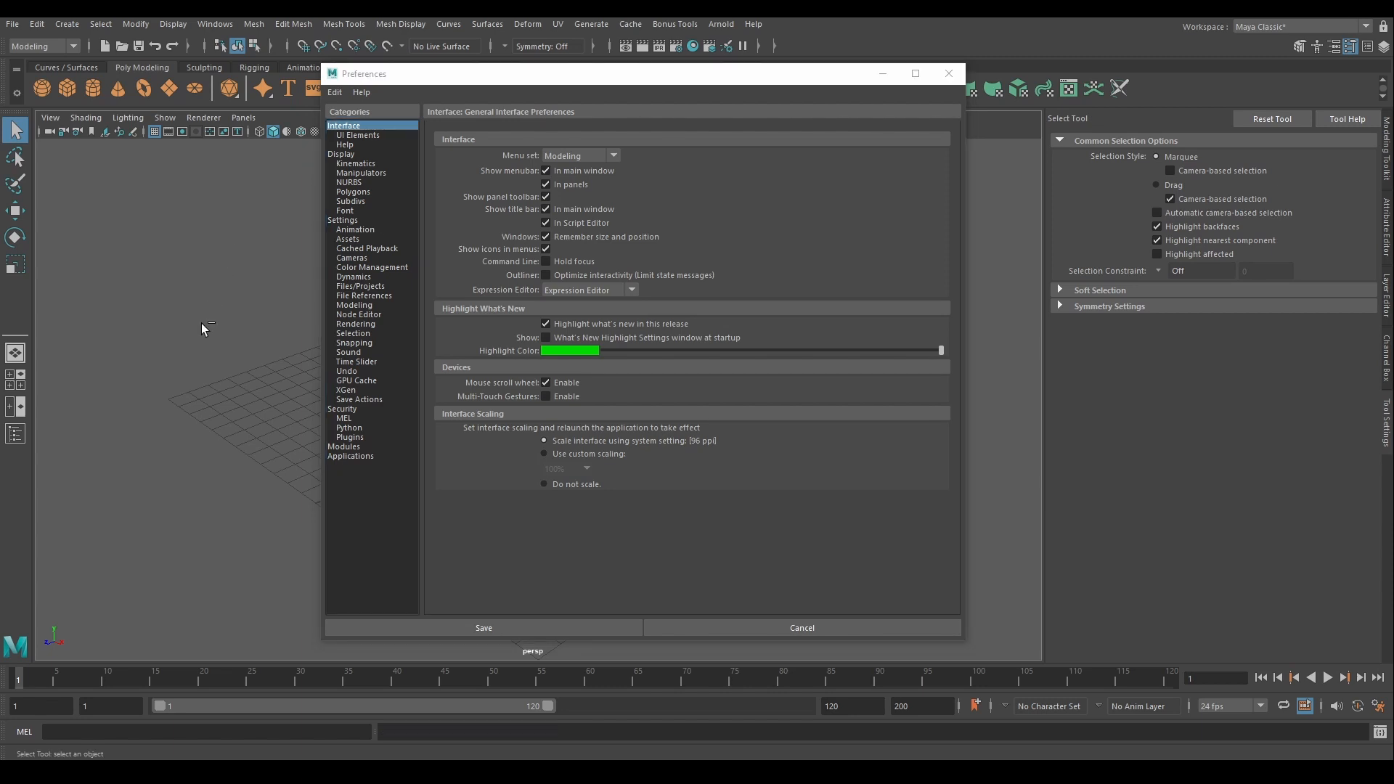
key("ctrl+m")
key("ctrl+m")
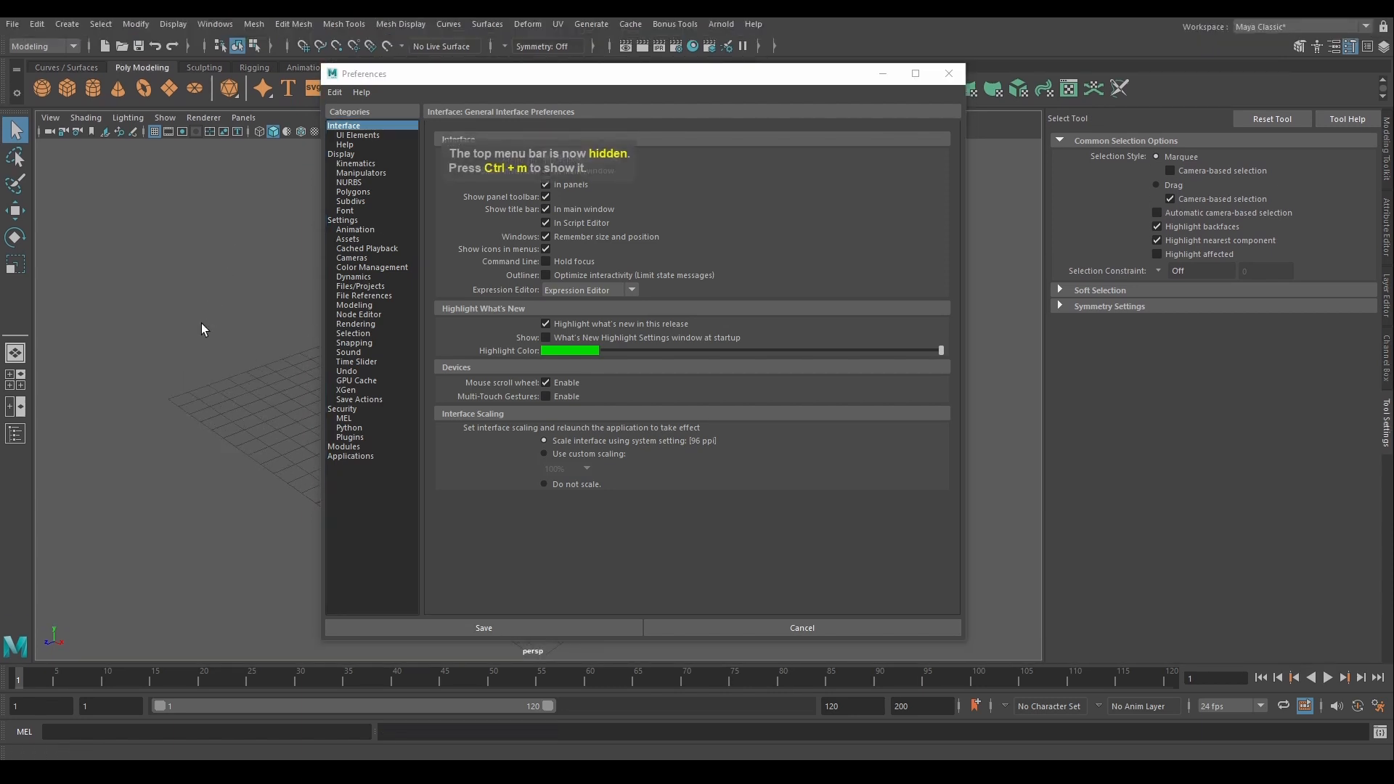
key("shift+m")
key("ctrl+shift+m")
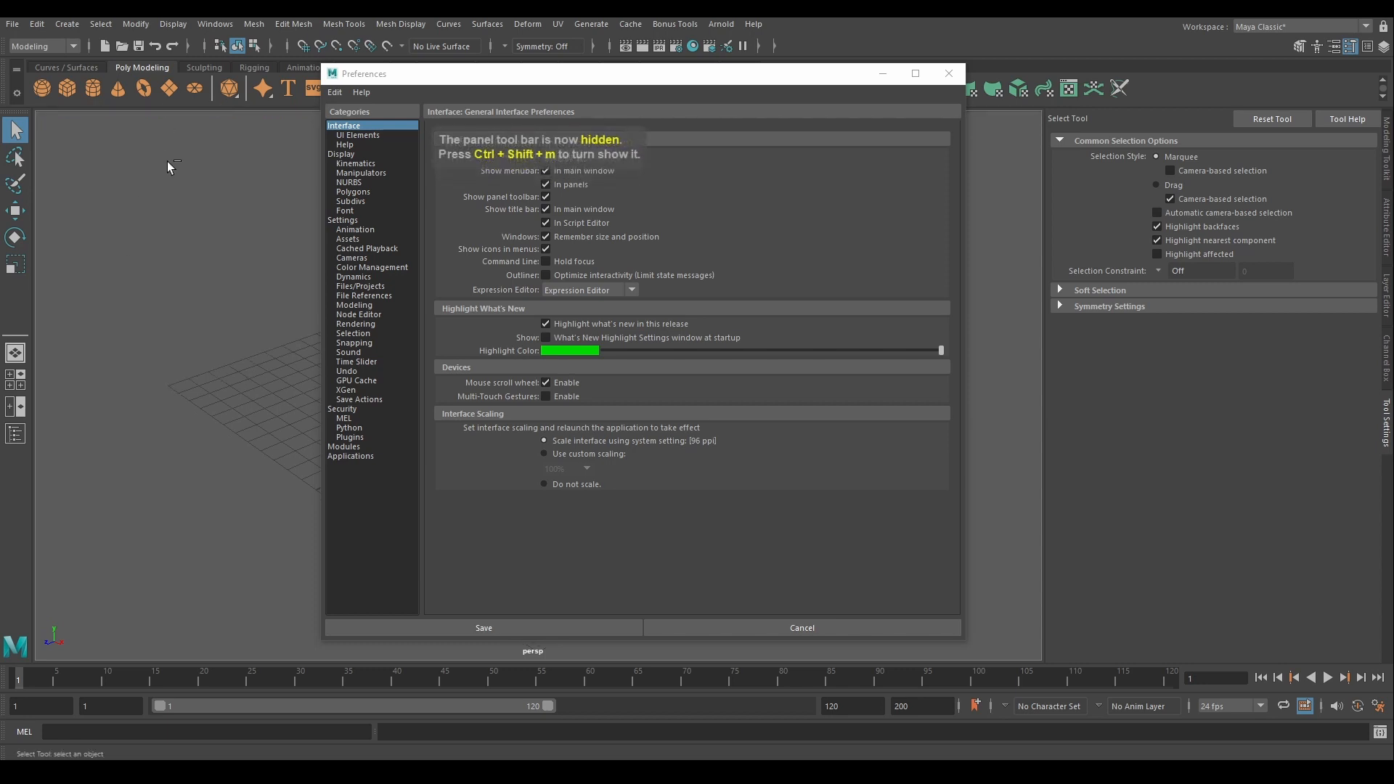
key("ctrl+m")
key("ctrl+m")
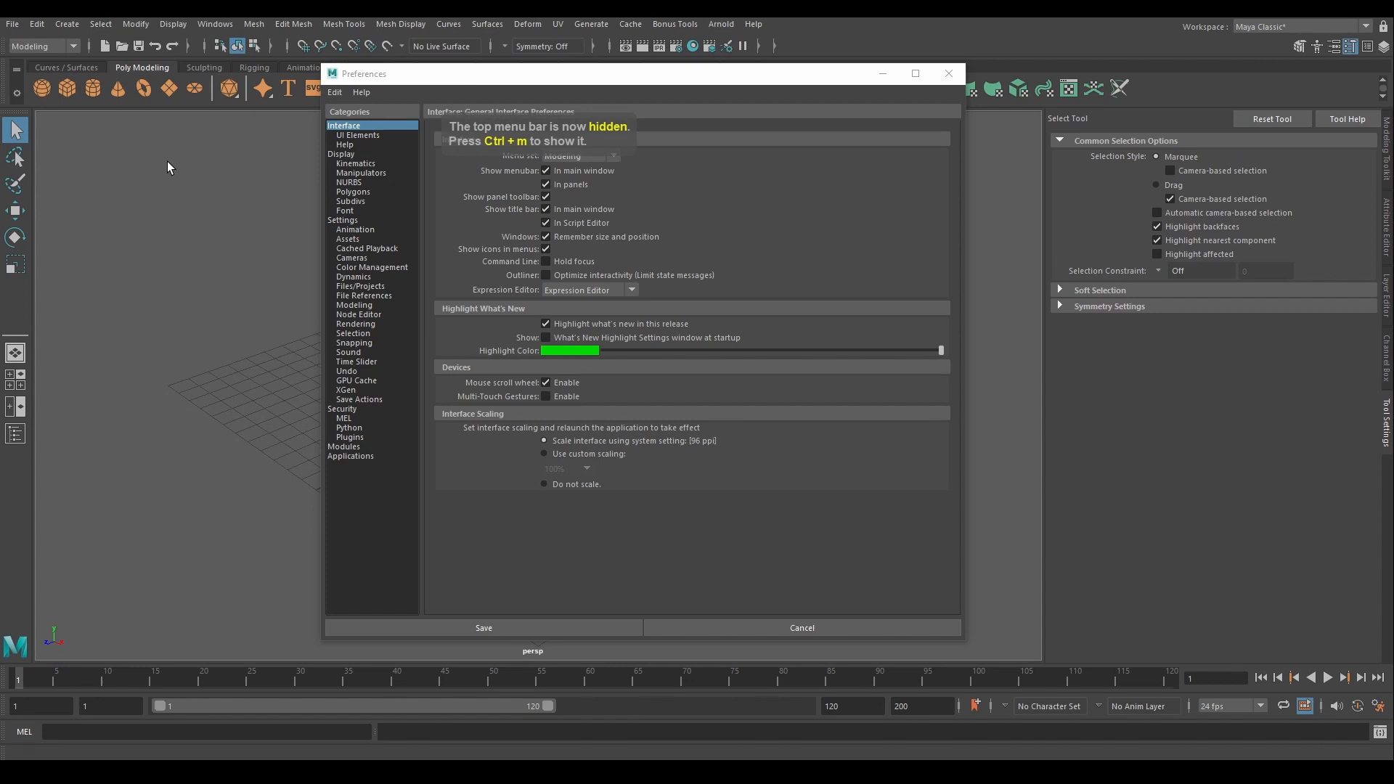
key("shift+m")
key("ctrl+shift+m")
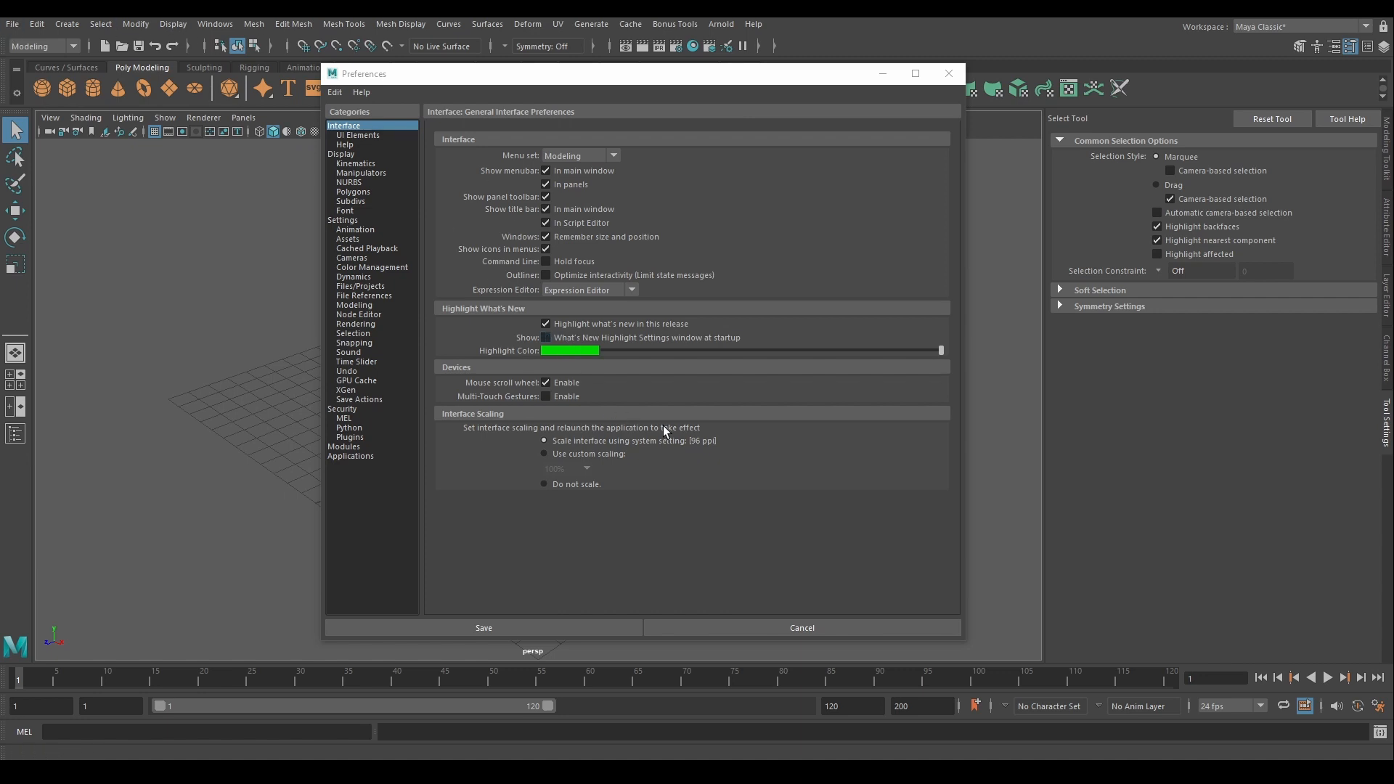
Step: Review the Save Actions, Applications and Undo preferences, trying the Finite undo queue and returning it to Infinite
left_click(356, 398)
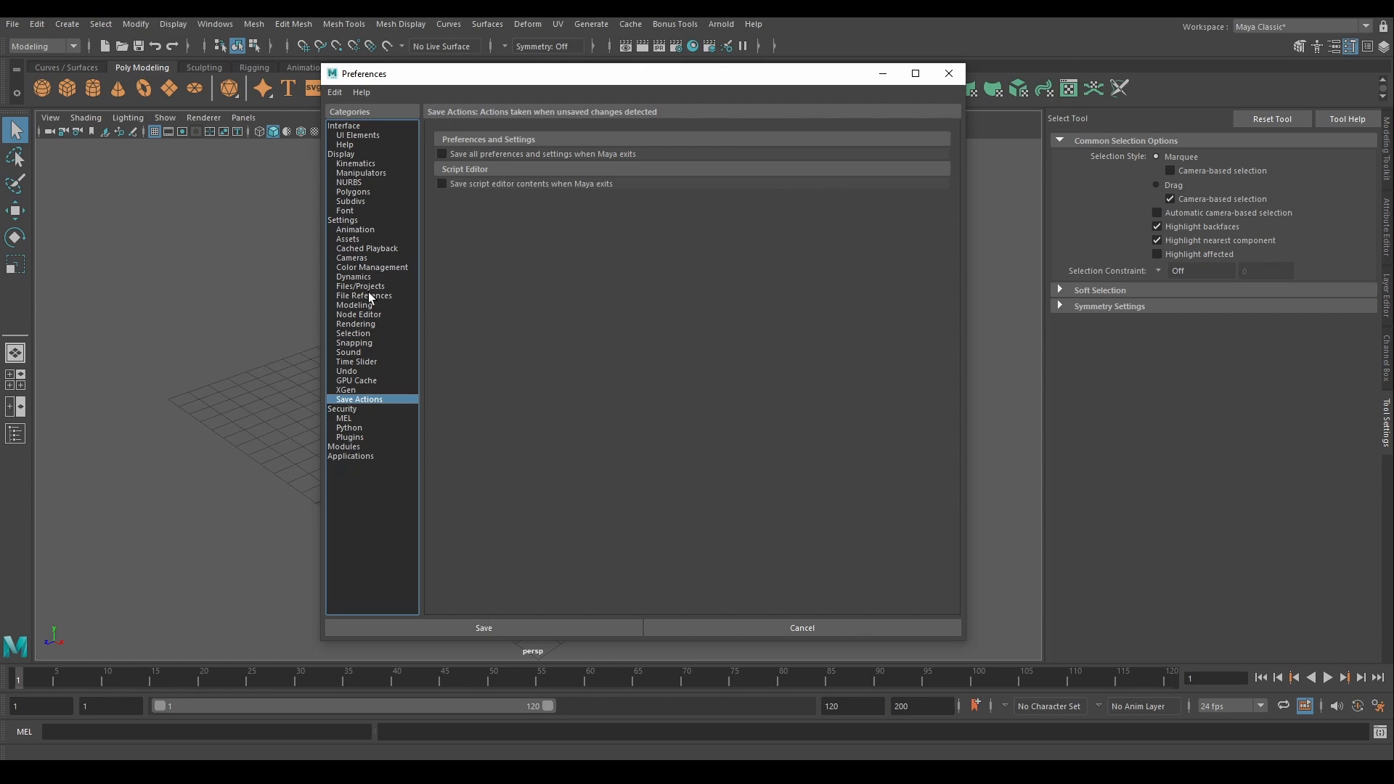
left_click(361, 458)
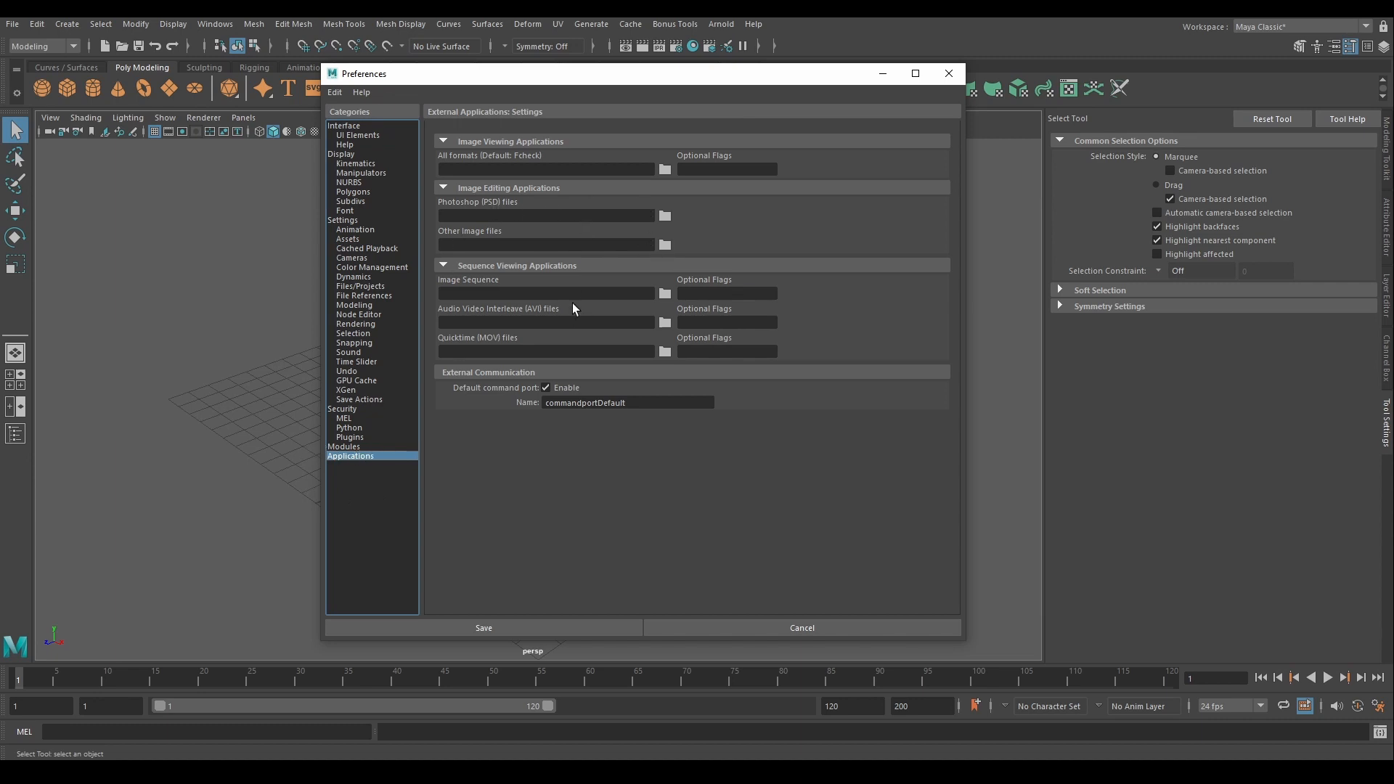
left_click(345, 370)
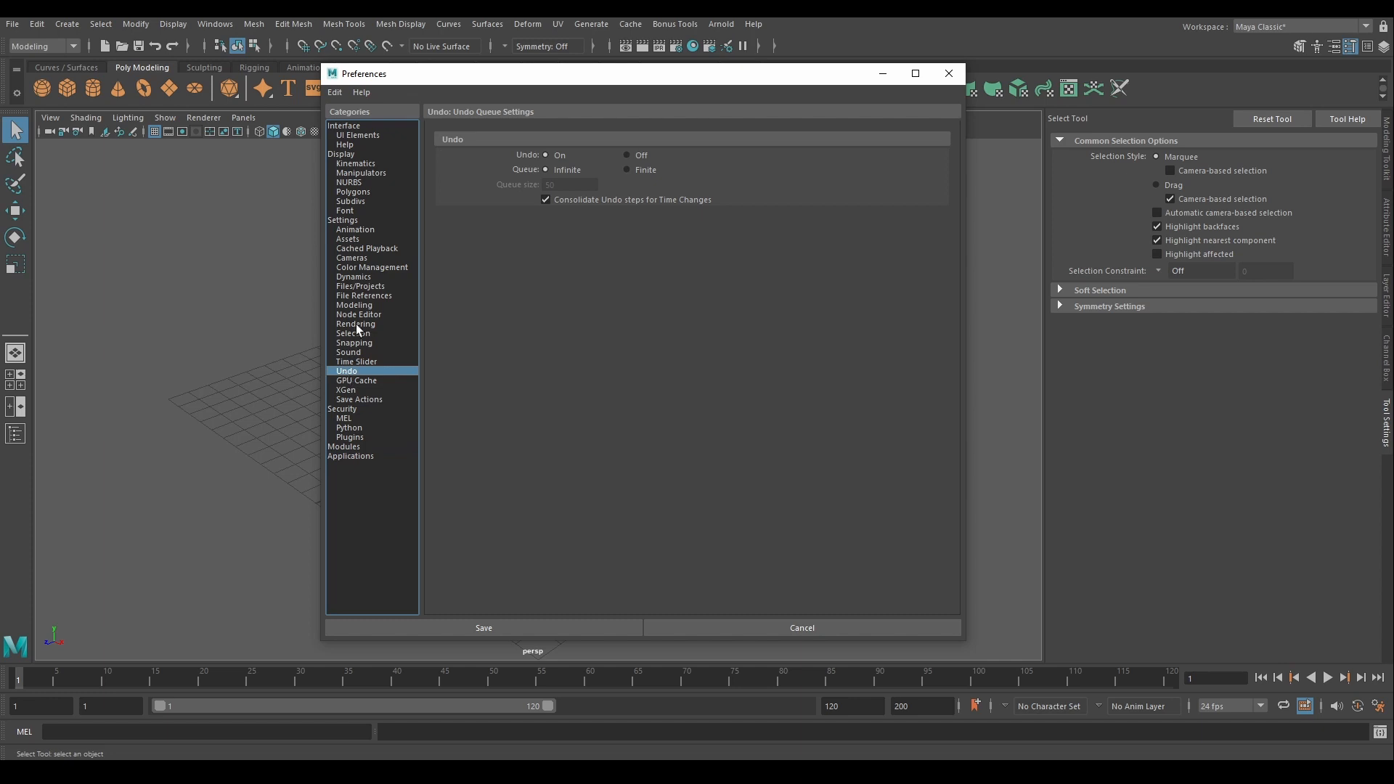
left_click(628, 169)
left_click(554, 169)
Step: Review the Selection, Modeling and Manipulators preferences, and save the preferences
left_click(351, 334)
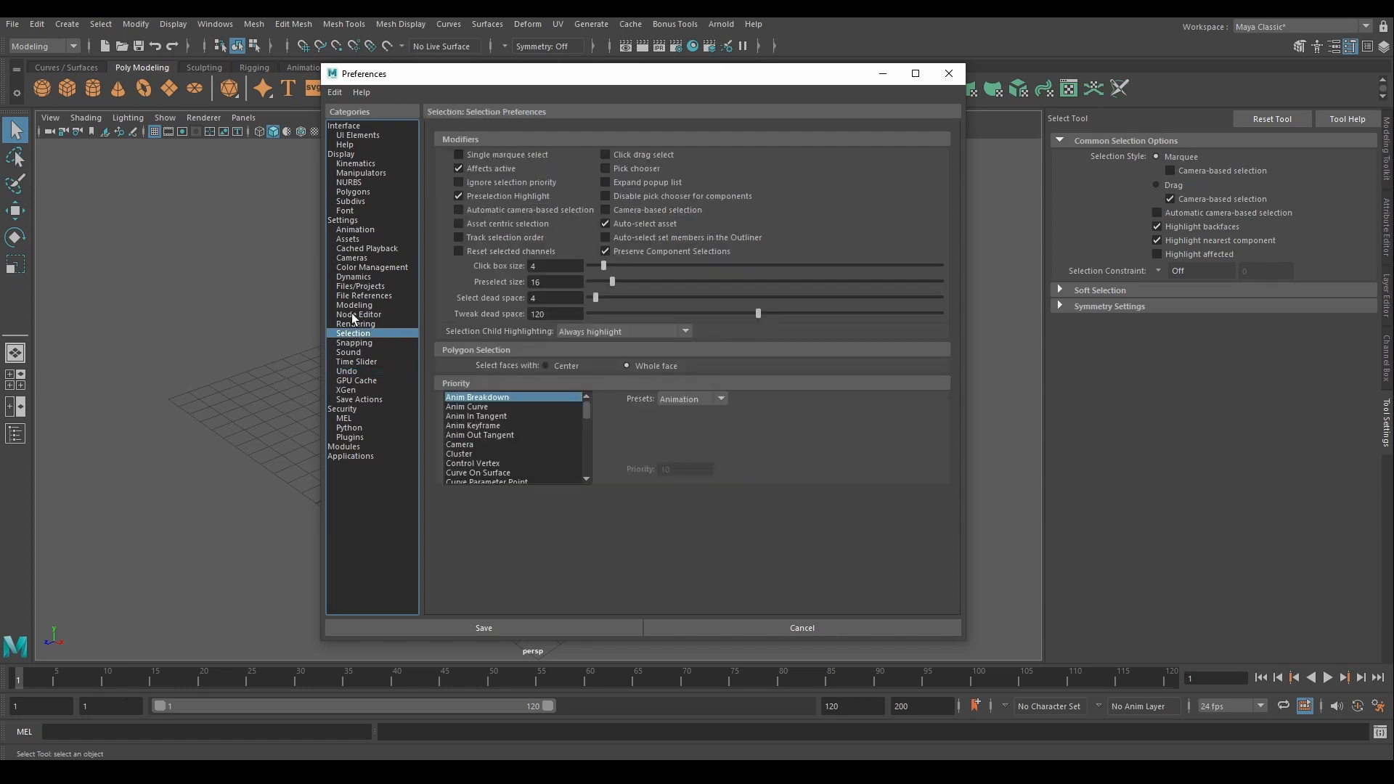
left_click(353, 305)
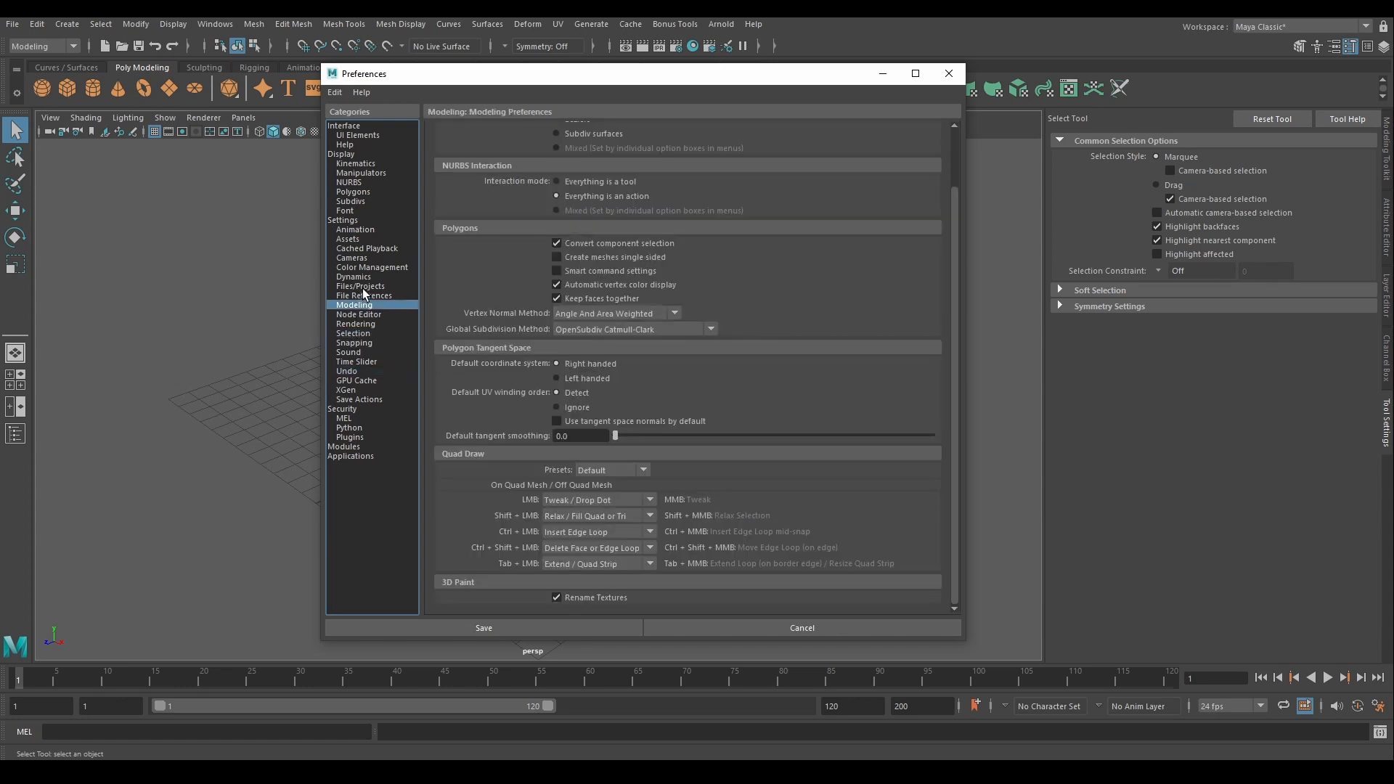
left_click(359, 333)
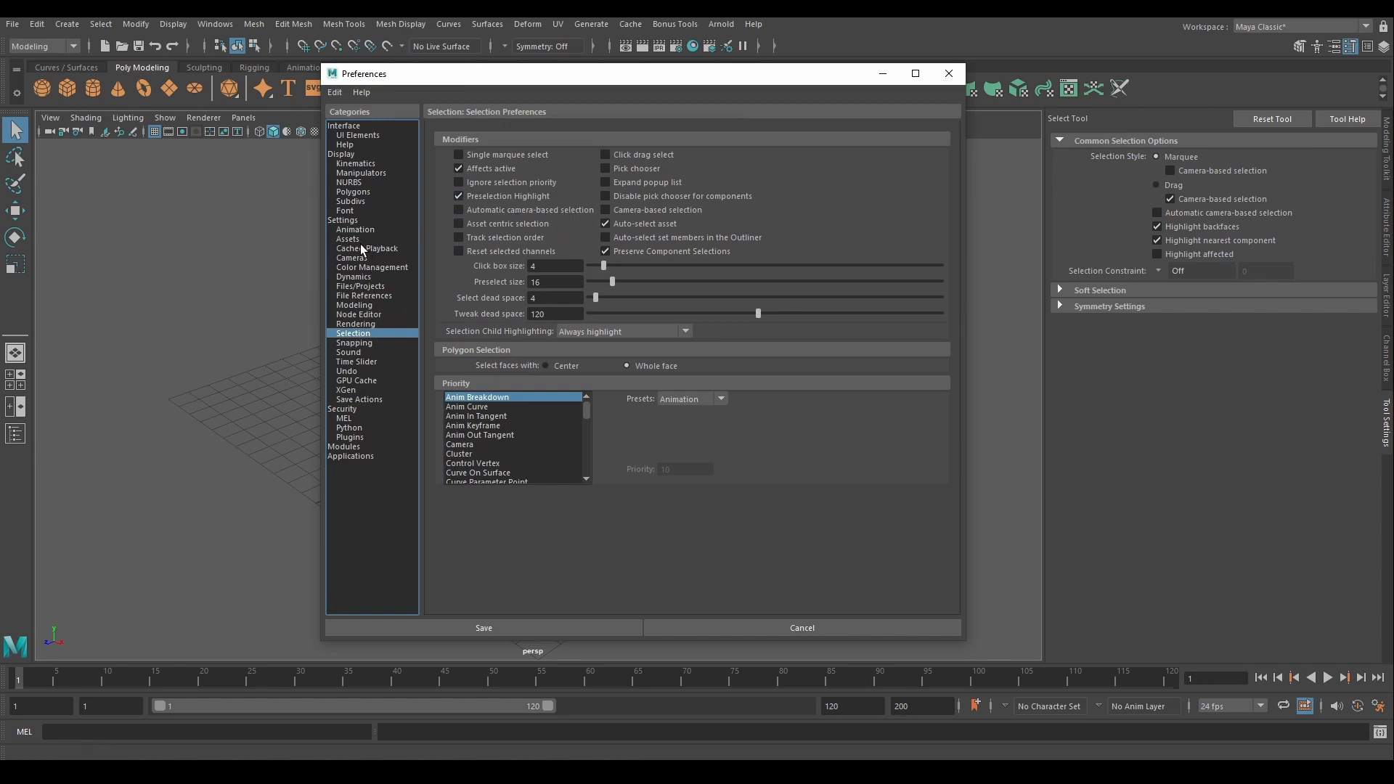
left_click(356, 174)
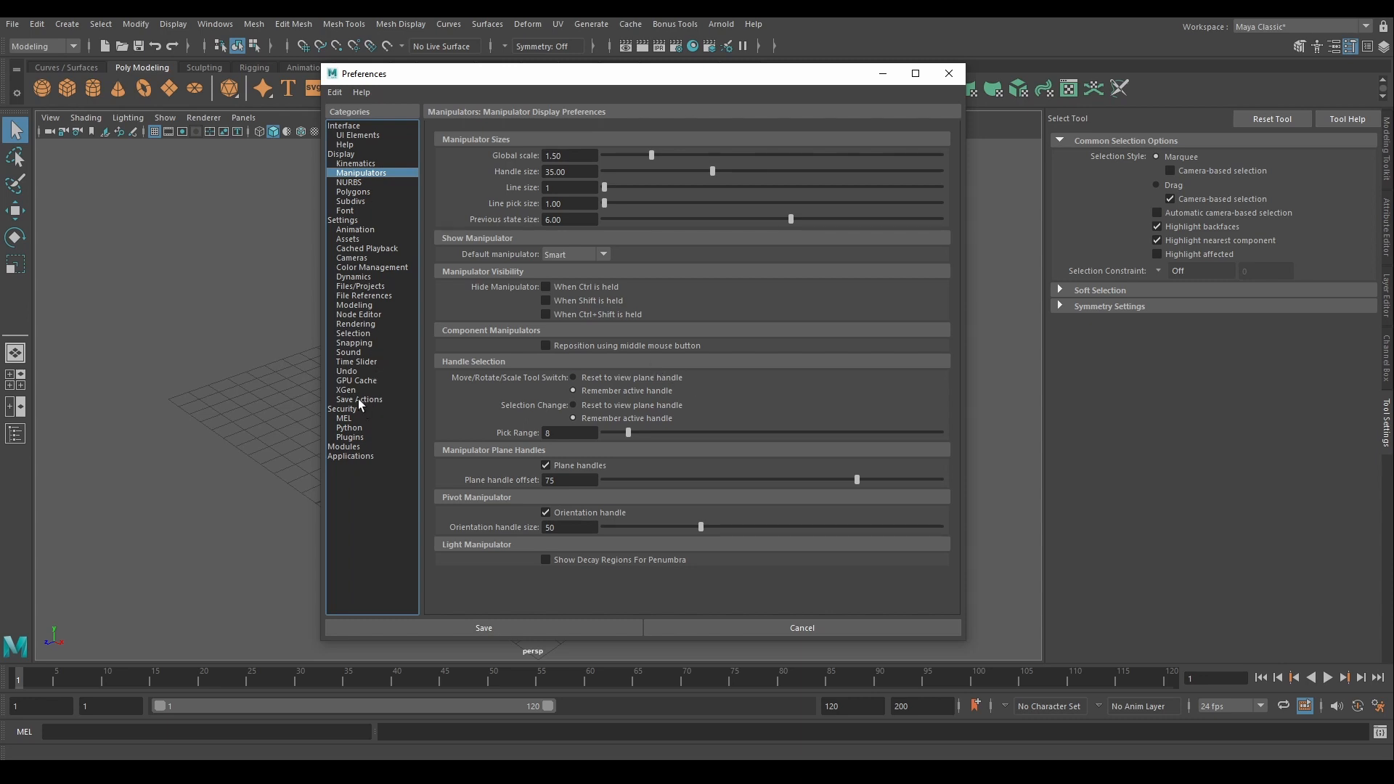
left_click(478, 628)
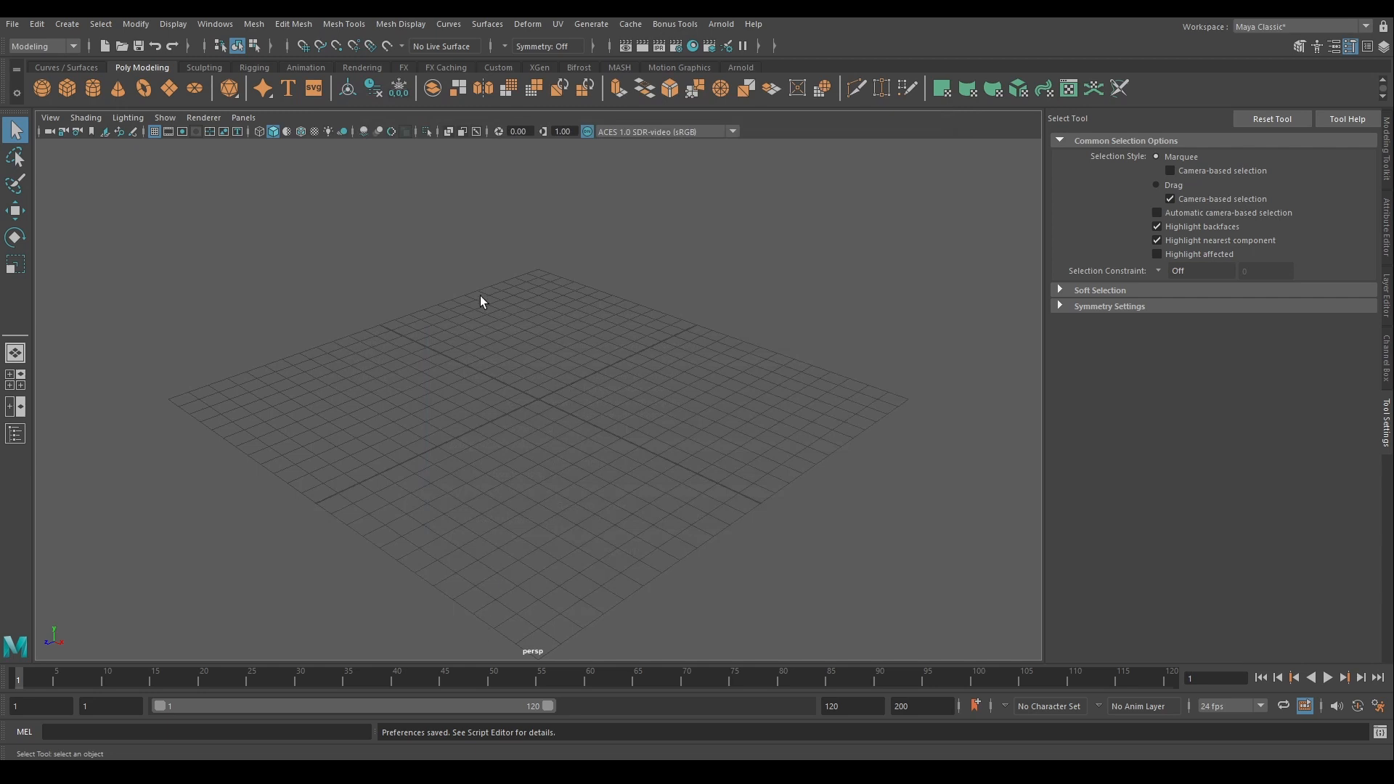
Step: Switch to File Explorer and make a copy of the prefs folder inside Documents > maya > 2022
key("alt+Tab")
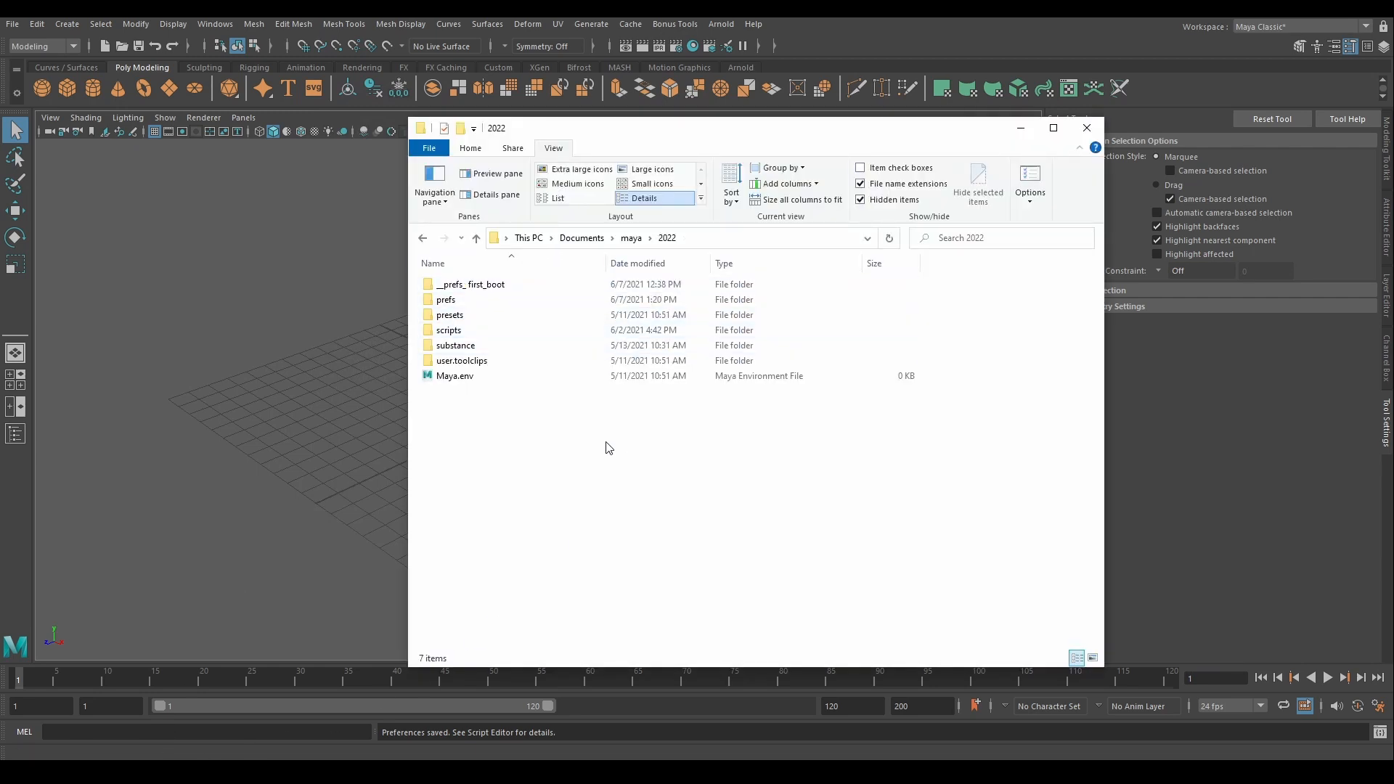
right_click_drag(446, 305, 535, 550)
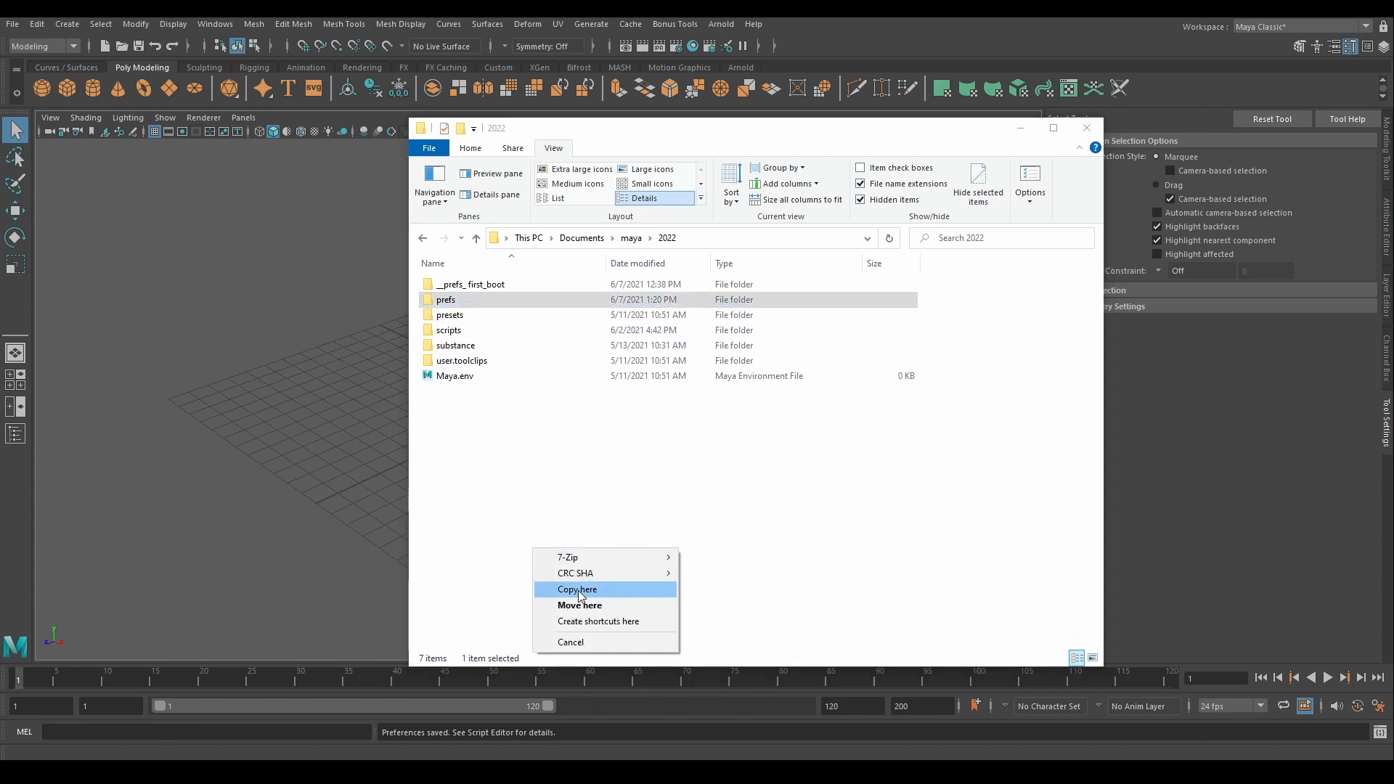
left_click(589, 597)
Step: Rename the copied prefs folder as __MyDefault_prefs
right_click(470, 393)
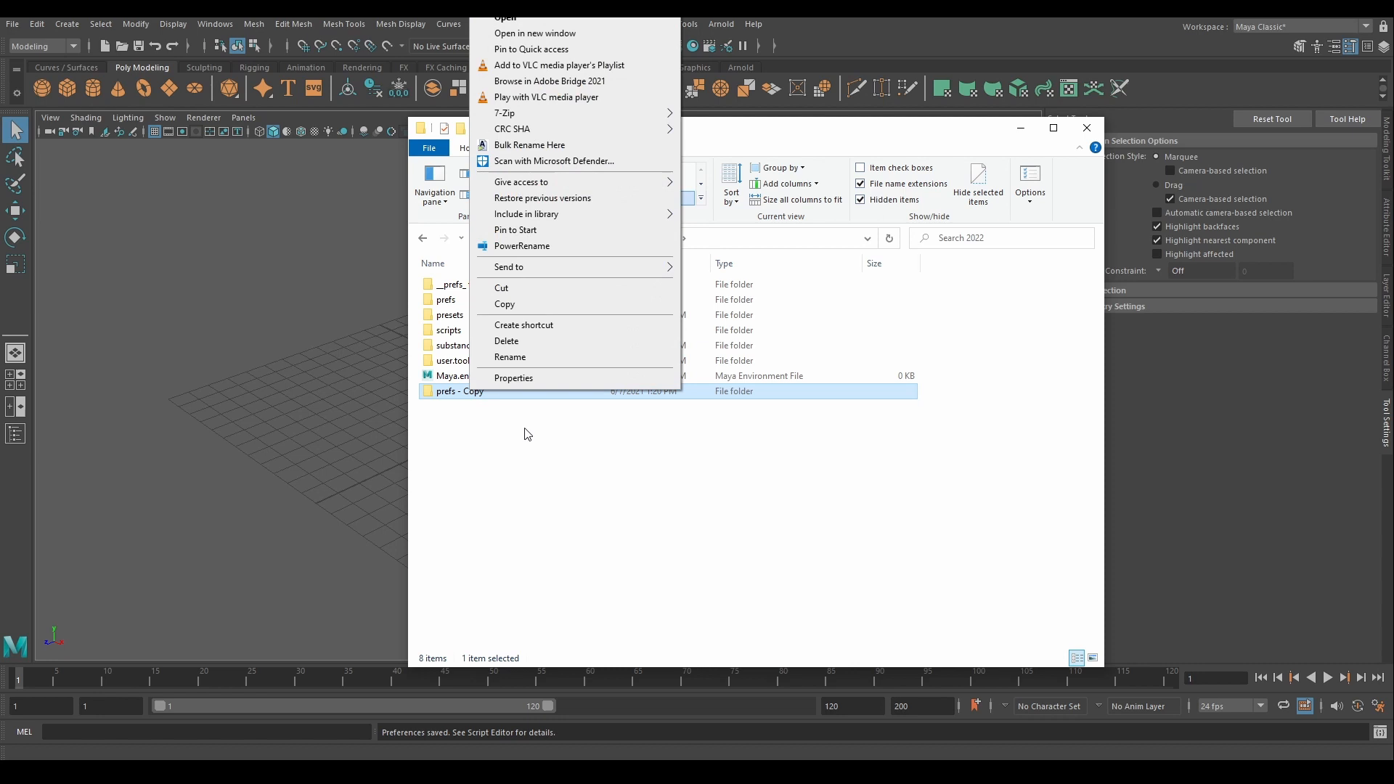
left_click(516, 356)
left_click(438, 390)
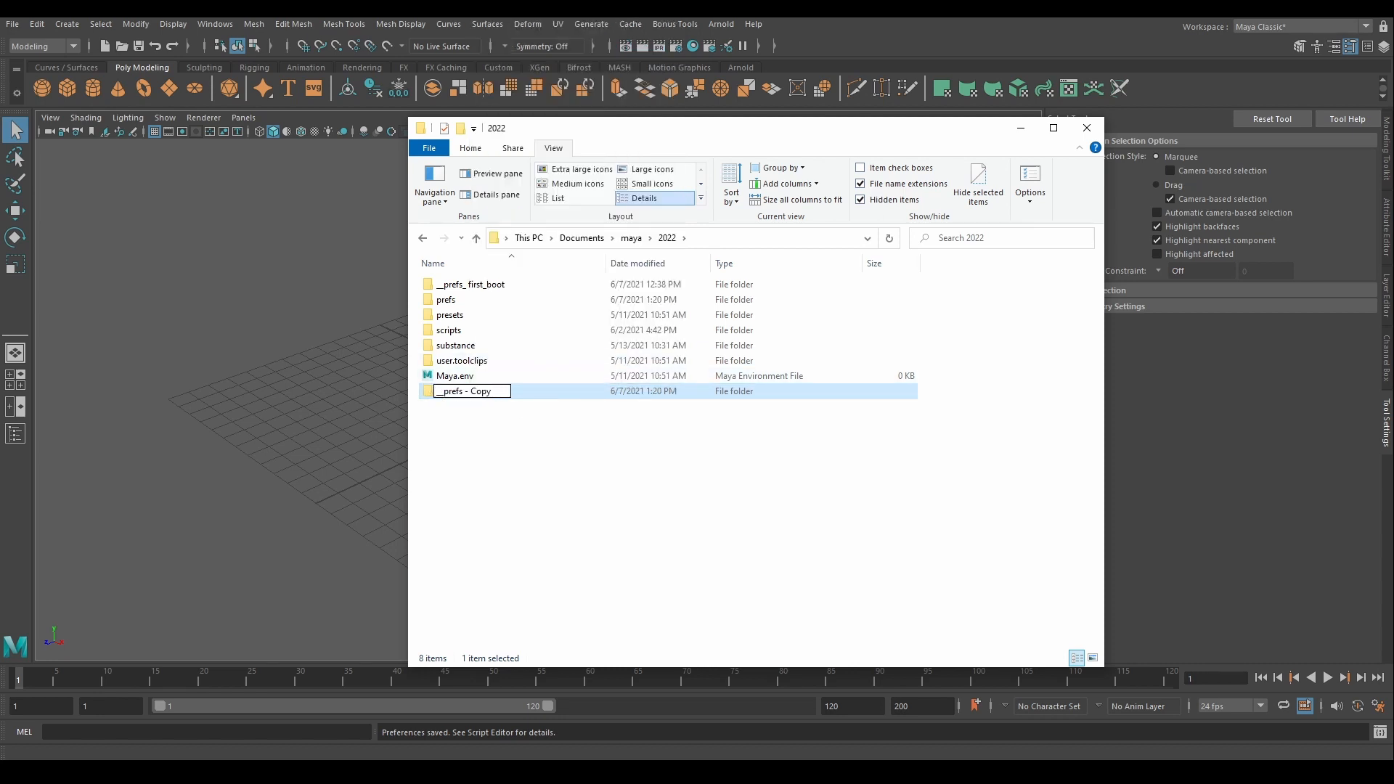
type("_")
key("End")
key("BackSpace")
key("BackSpace")
key("BackSpace")
key("BackSpace")
key("BackSpace")
key("BackSpace")
key("BackSpace")
type("MyDefault_")
left_click(512, 428)
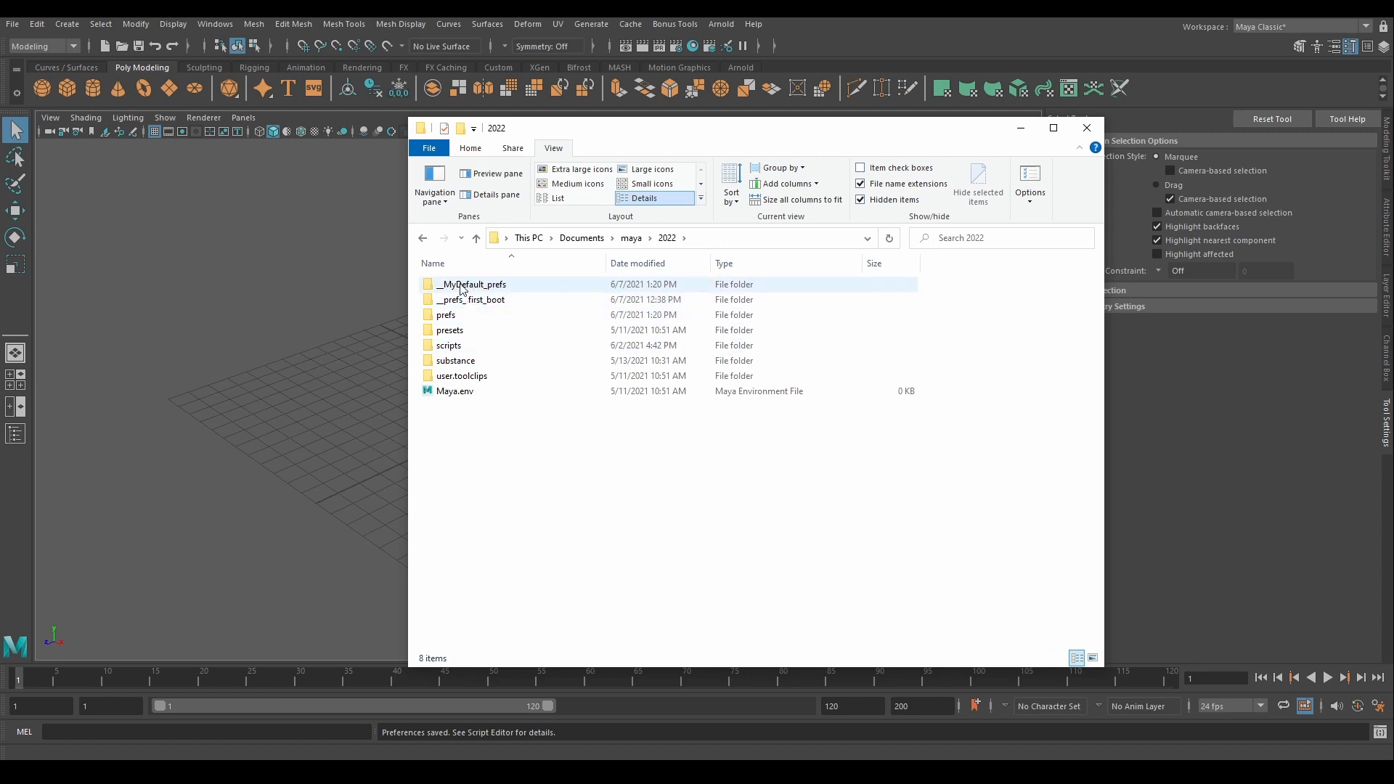
Step: Examine the contents of the __MyDefault_prefs, prefs and __prefs_first_boot folders, returning to the 2022 folder after each
double_click(468, 285)
left_click(667, 238)
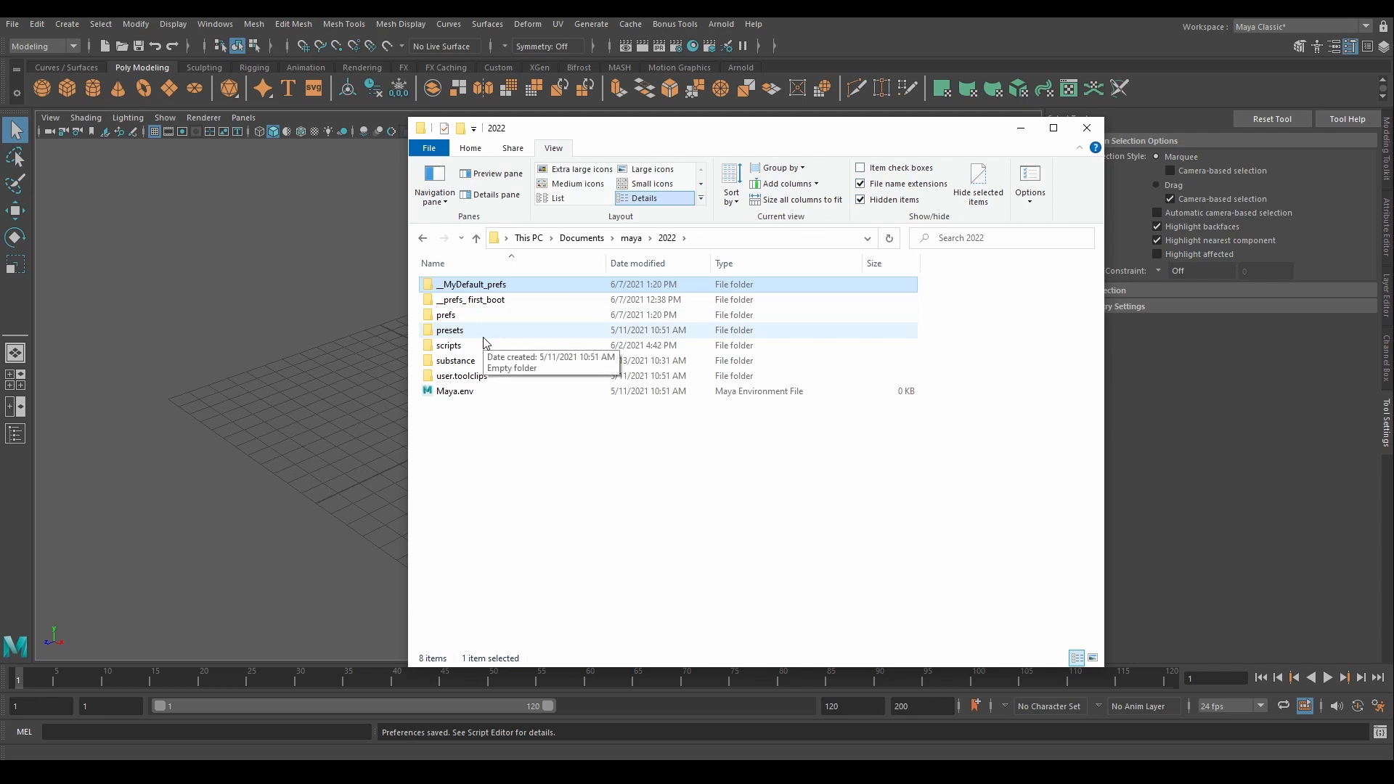
double_click(464, 315)
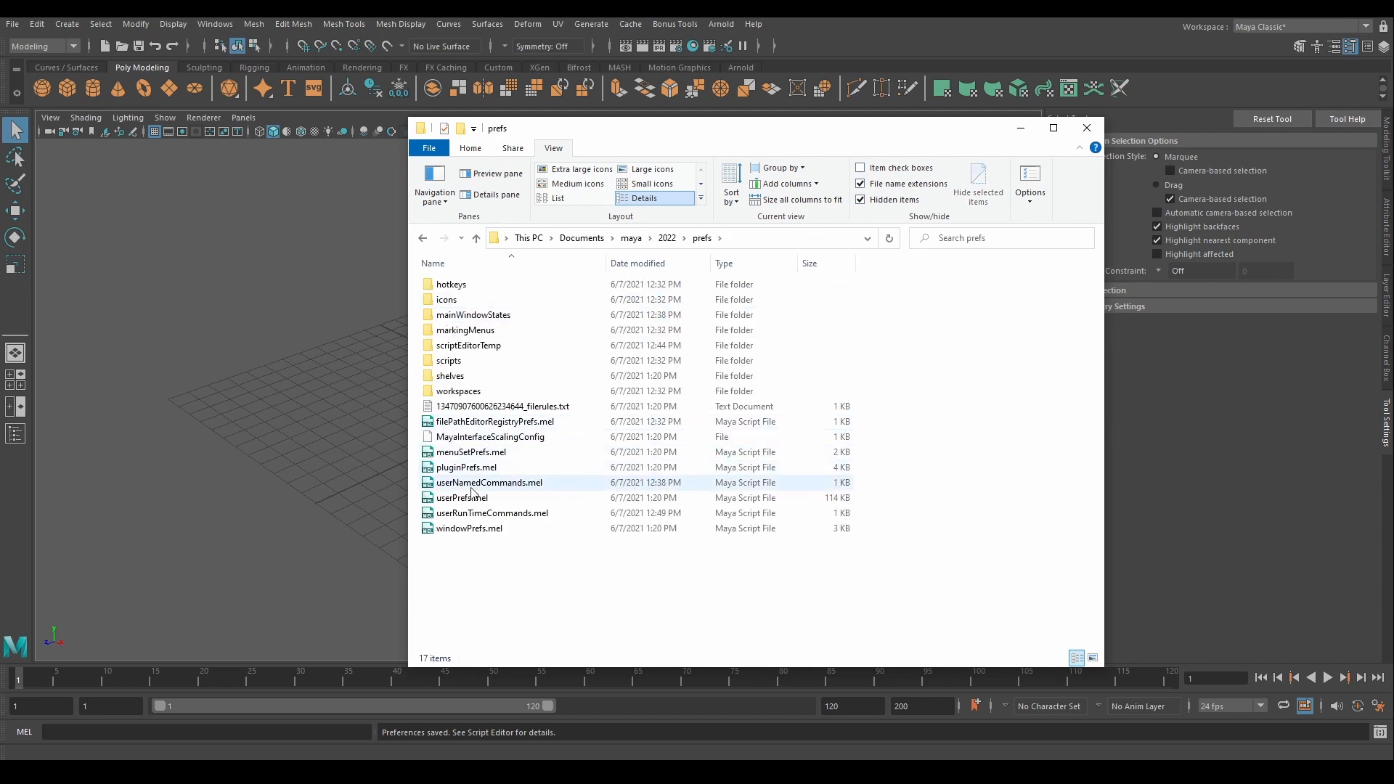
left_click(667, 239)
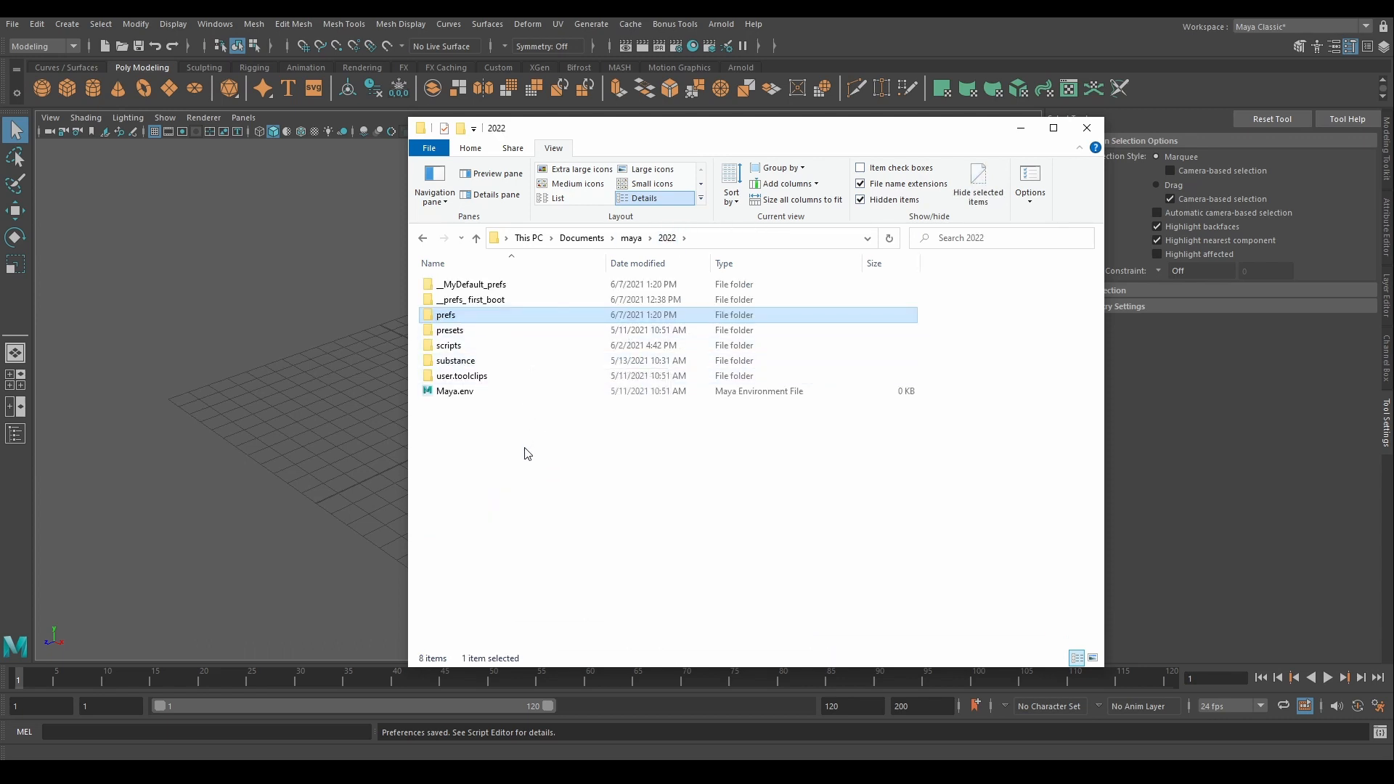
double_click(465, 300)
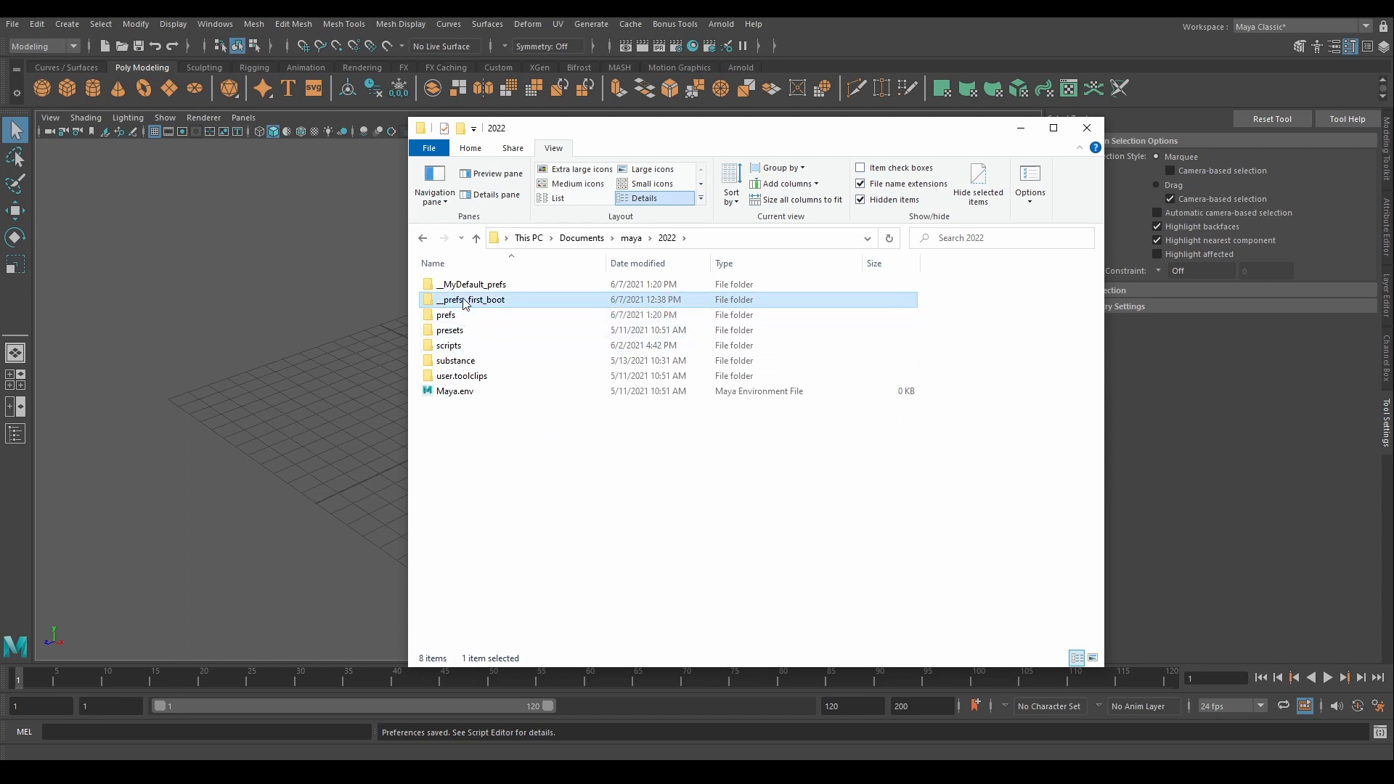
left_click(666, 238)
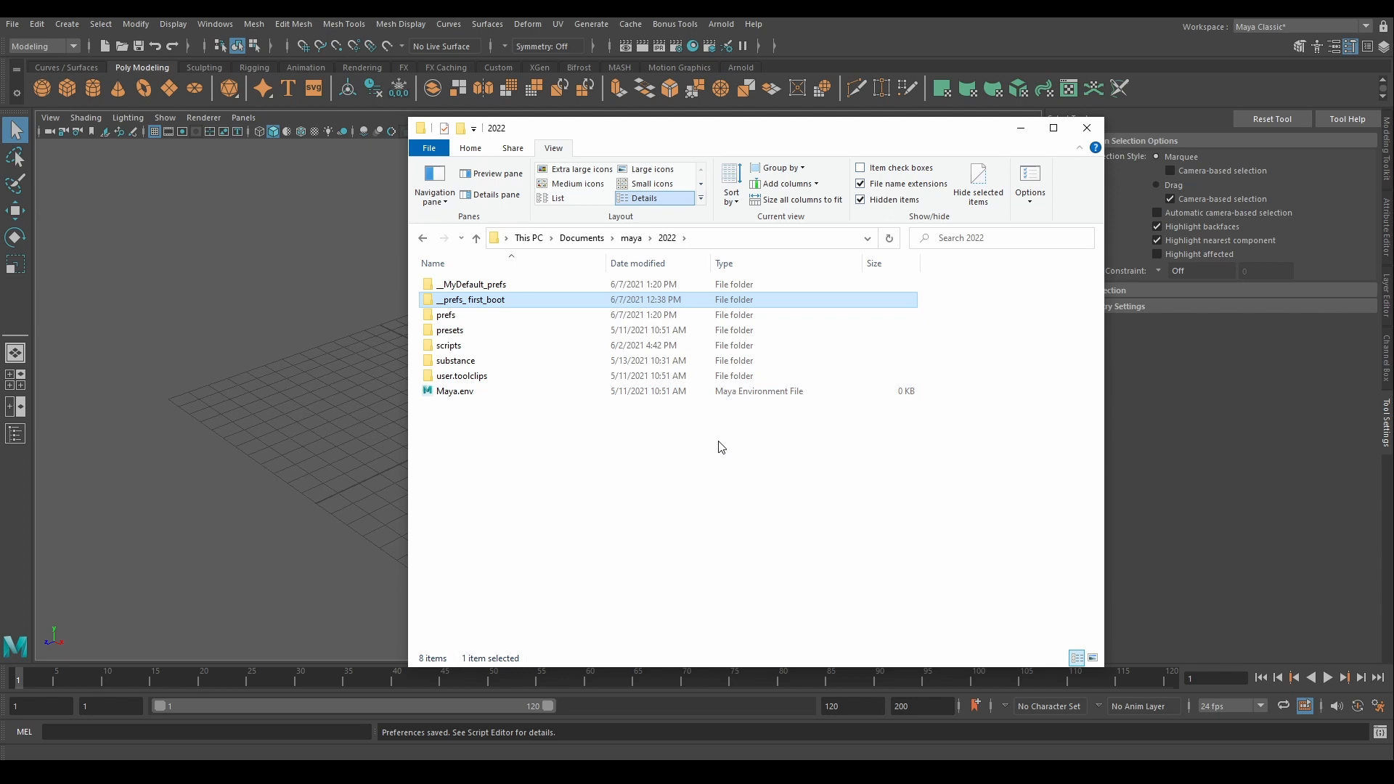